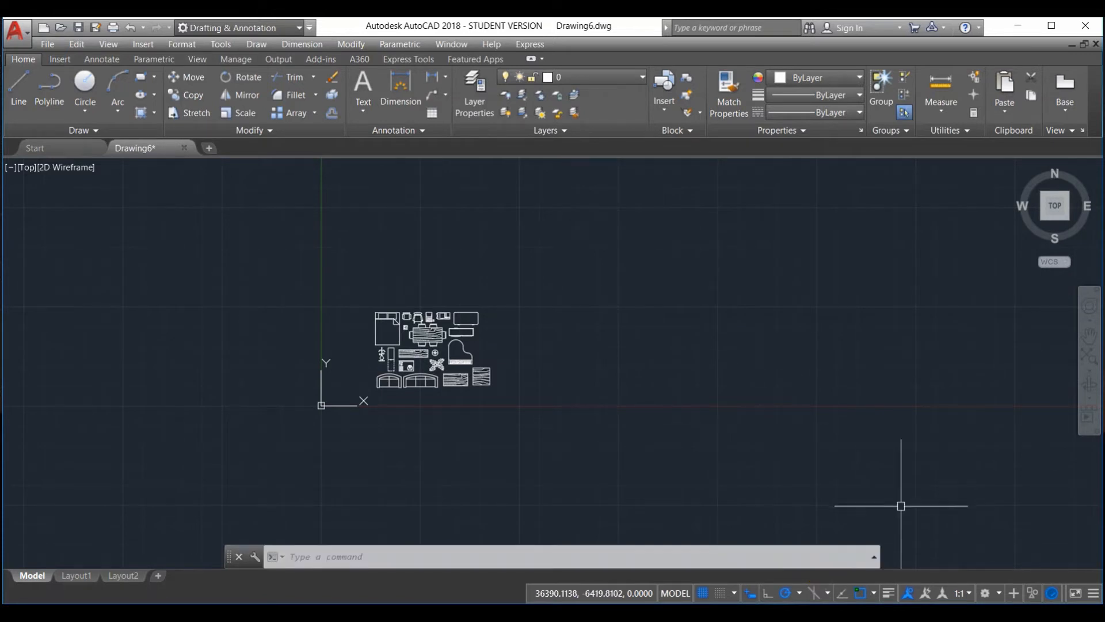
Examine the furniture blocks in the drawing
{"action": "scroll", "coordinate": [408, 333], "scroll_direction": "up", "scroll_amount": 6}
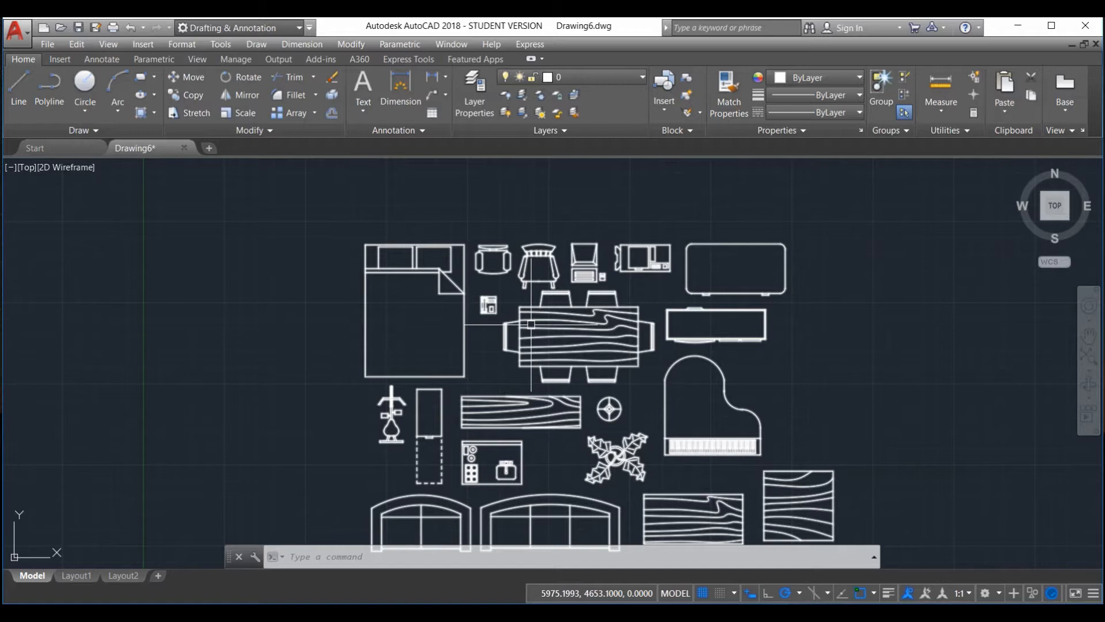
{"action": "scroll", "coordinate": [535, 284], "scroll_direction": "up", "scroll_amount": 4}
{"action": "scroll", "coordinate": [534, 285], "scroll_direction": "down", "scroll_amount": 6}
{"action": "scroll", "coordinate": [535, 284], "scroll_direction": "up", "scroll_amount": 5}
{"action": "scroll", "coordinate": [535, 284], "scroll_direction": "down", "scroll_amount": 5}
{"action": "scroll", "coordinate": [534, 284], "scroll_direction": "up", "scroll_amount": 5}
{"action": "scroll", "coordinate": [383, 221], "scroll_direction": "down", "scroll_amount": 10}
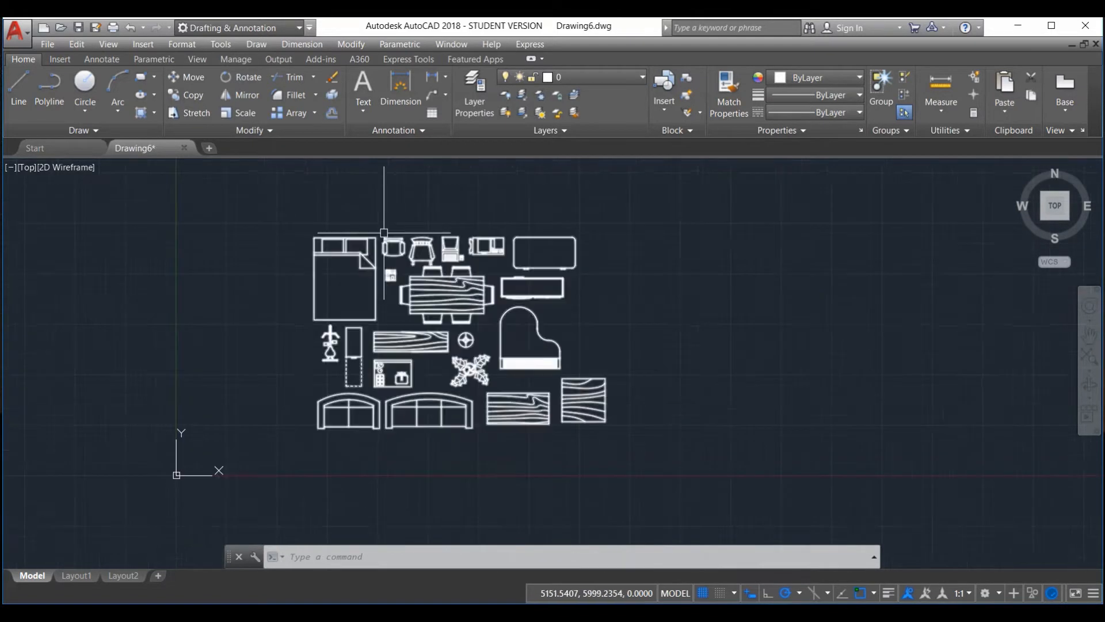
Draw a circle with a diameter of 200 in the empty area to the right of the furniture
{"action": "left_click", "coordinate": [84, 92]}
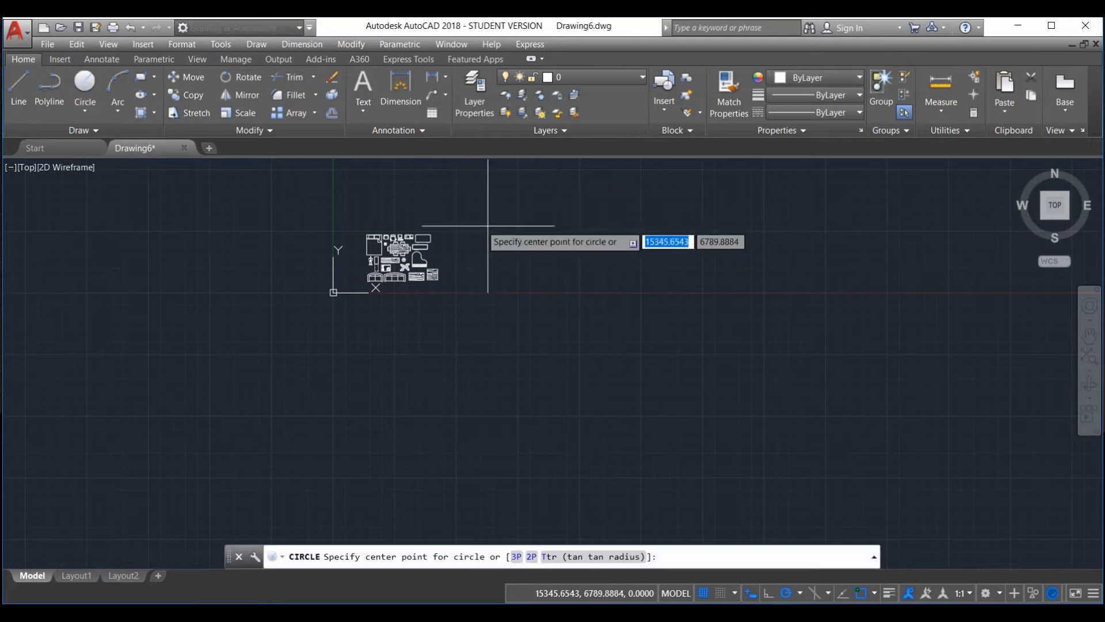
{"action": "left_click", "coordinate": [596, 195]}
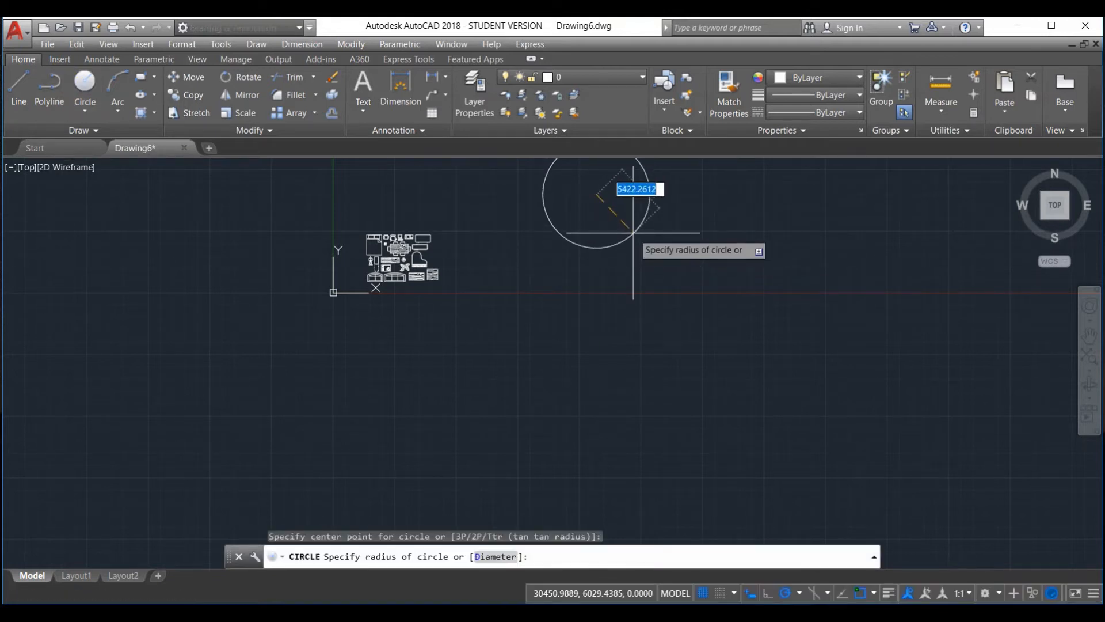
{"action": "type", "text": "d"}
{"action": "key", "text": "Return"}
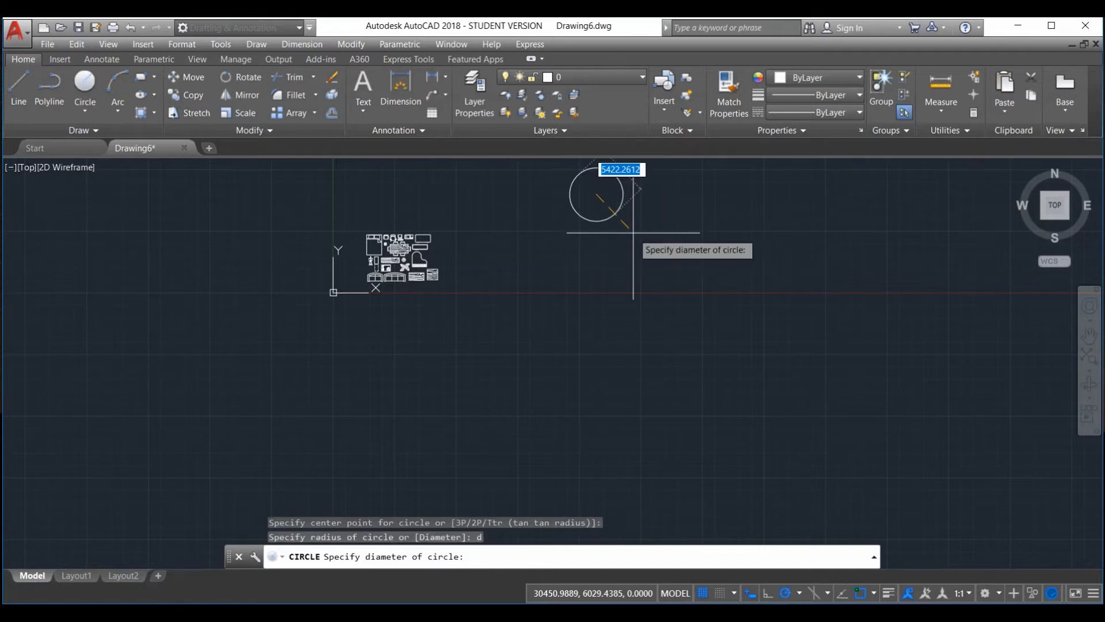
{"action": "key", "text": "BackSpace"}
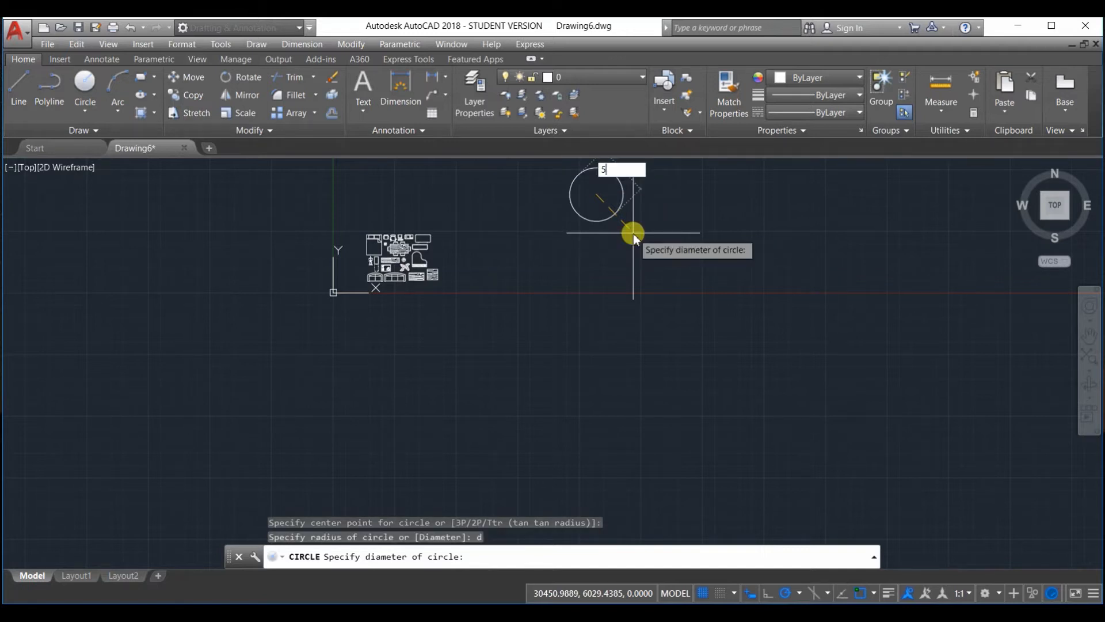
{"action": "type", "text": "200"}
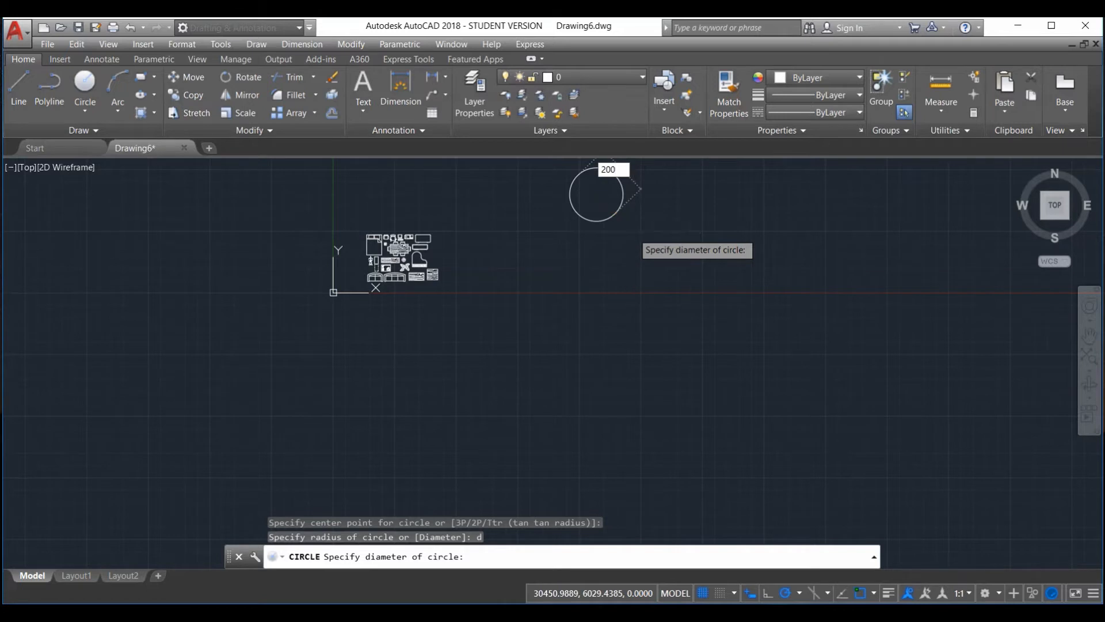
{"action": "key", "text": "Return"}
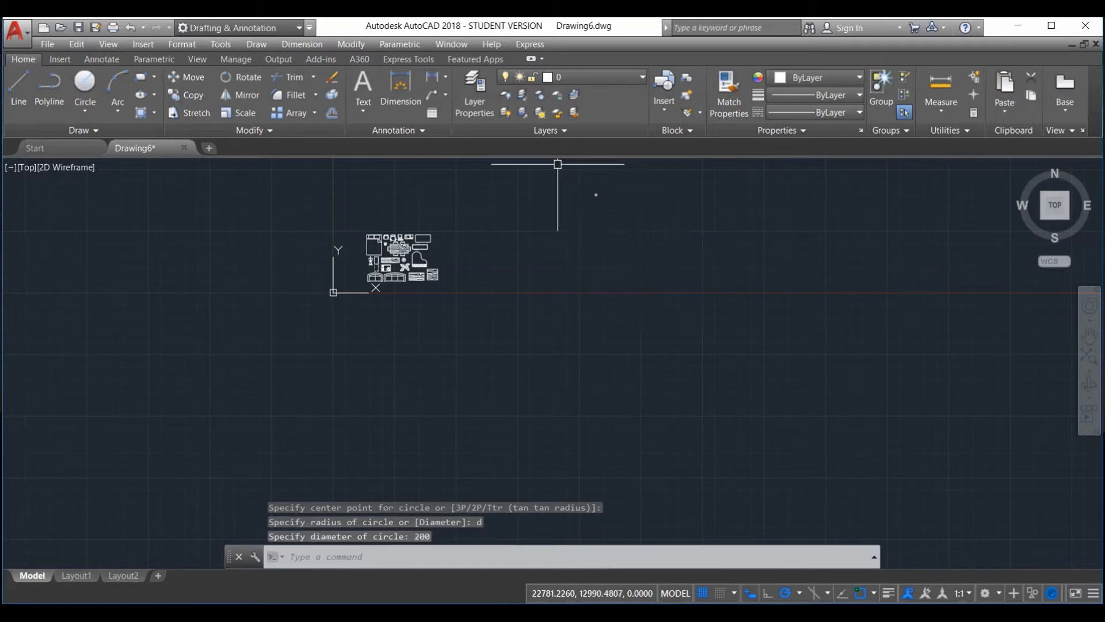
Explode the combined furniture block into its separate furniture pieces
{"action": "scroll", "coordinate": [596, 190], "scroll_direction": "up", "scroll_amount": 2}
{"action": "scroll", "coordinate": [580, 209], "scroll_direction": "down", "scroll_amount": 1}
{"action": "scroll", "coordinate": [269, 274], "scroll_direction": "up", "scroll_amount": 2}
{"action": "scroll", "coordinate": [269, 270], "scroll_direction": "down", "scroll_amount": 3}
{"action": "left_click", "coordinate": [340, 363]}
{"action": "left_click", "coordinate": [217, 244]}
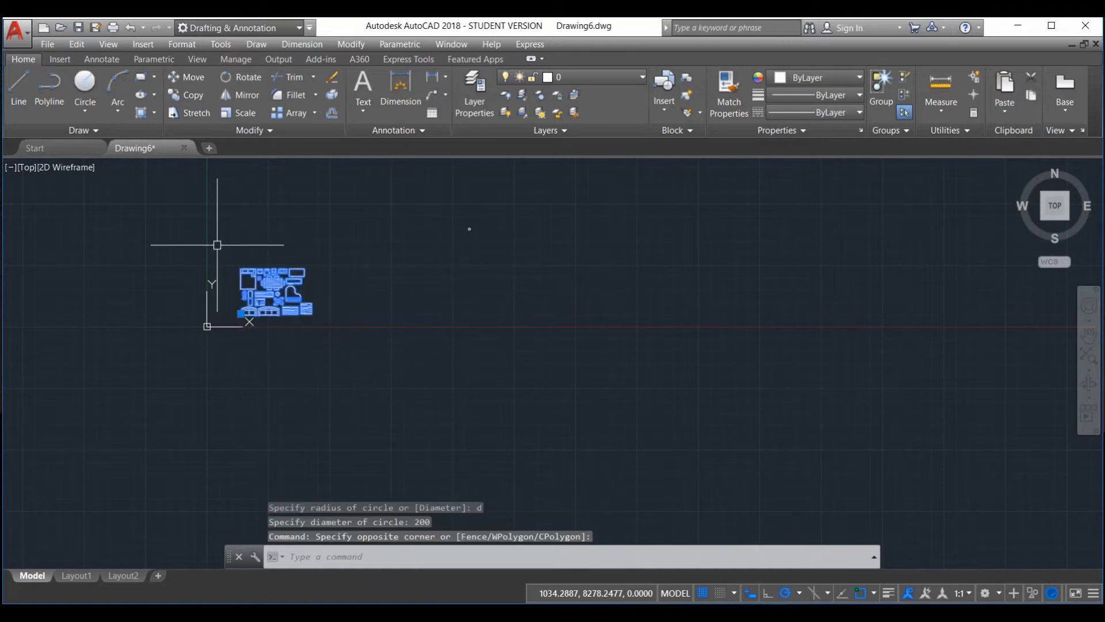
{"action": "type", "text": "x"}
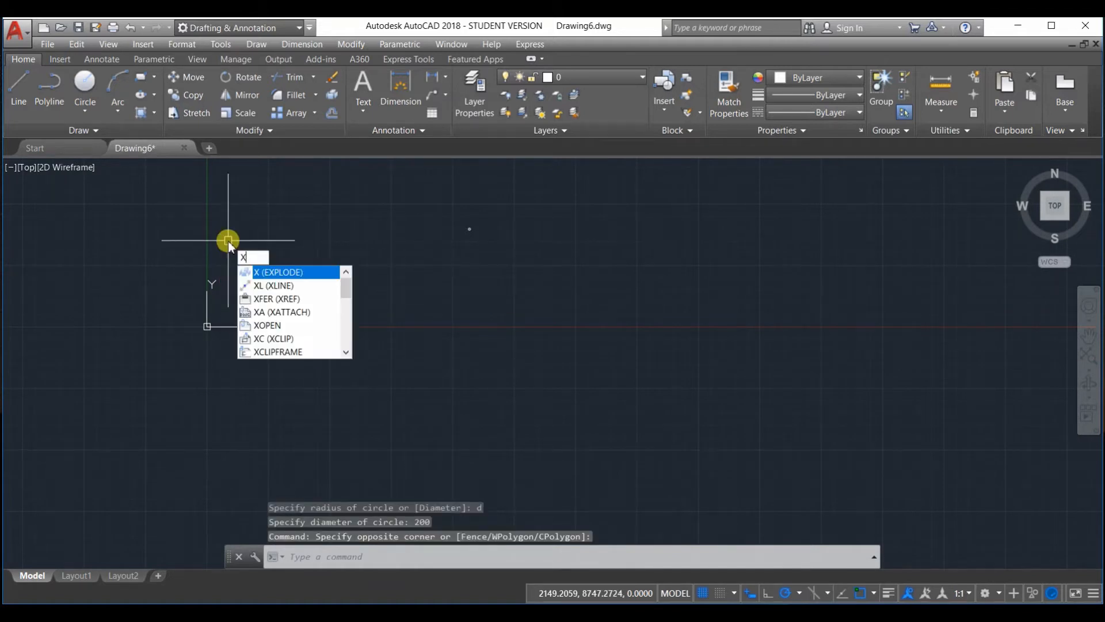
{"action": "key", "text": "Return"}
Move the armchair beside the bed out of the furniture set to a spot near the circle
{"action": "scroll", "coordinate": [231, 253], "scroll_direction": "up", "scroll_amount": 8}
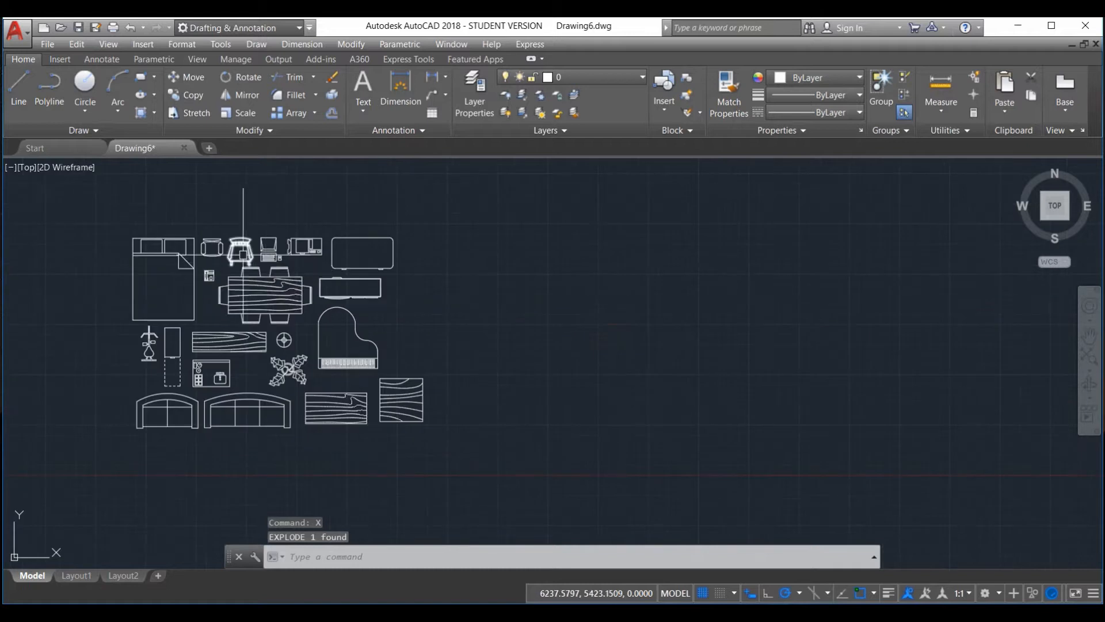
{"action": "left_click", "coordinate": [214, 251]}
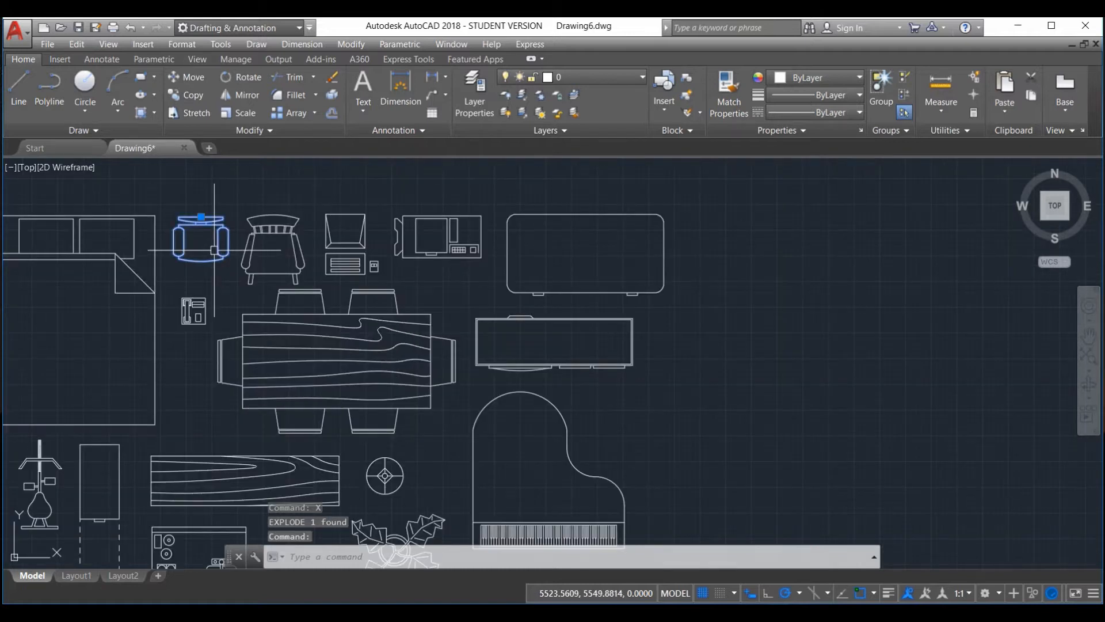
{"action": "left_click", "coordinate": [201, 217]}
{"action": "scroll", "coordinate": [303, 288], "scroll_direction": "down", "scroll_amount": 10}
{"action": "scroll", "coordinate": [507, 340], "scroll_direction": "up", "scroll_amount": 12}
{"action": "left_click", "coordinate": [508, 340]}
Try erasing the remaining furniture pieces and undo the erasure
{"action": "scroll", "coordinate": [403, 375], "scroll_direction": "down", "scroll_amount": 5}
{"action": "left_click", "coordinate": [377, 443]}
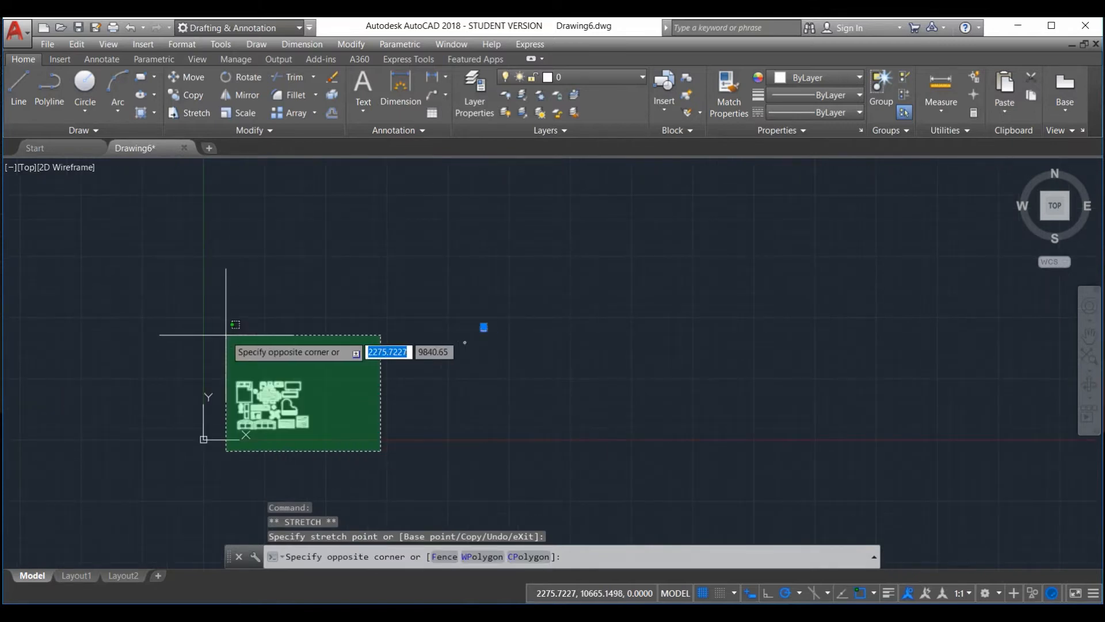
{"action": "left_click", "coordinate": [226, 335]}
{"action": "key", "text": "Delete"}
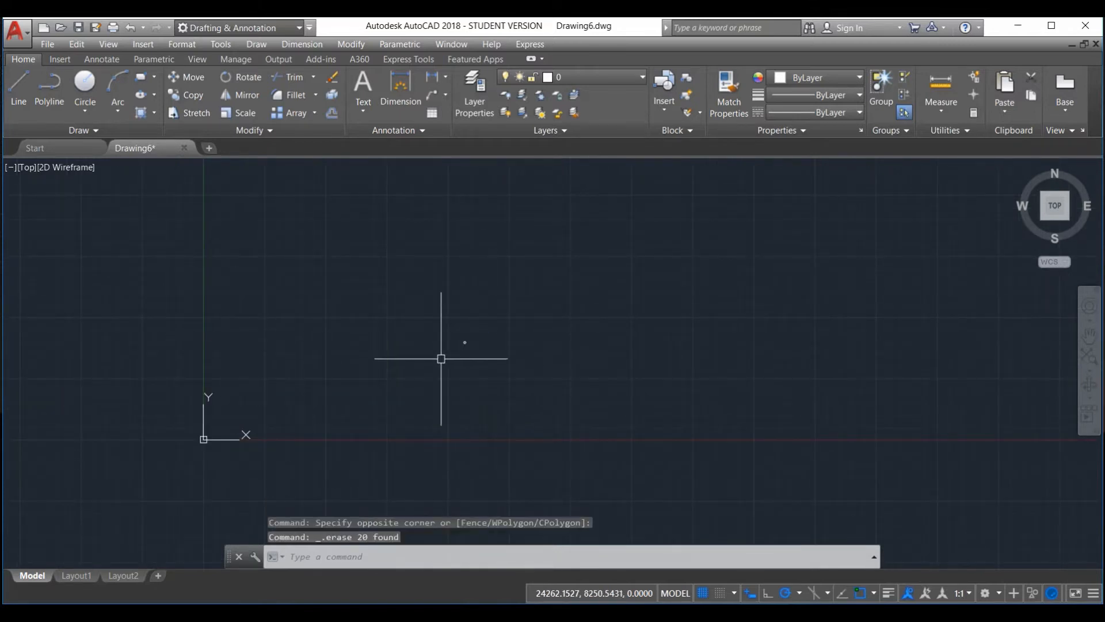
{"action": "left_click", "coordinate": [130, 28]}
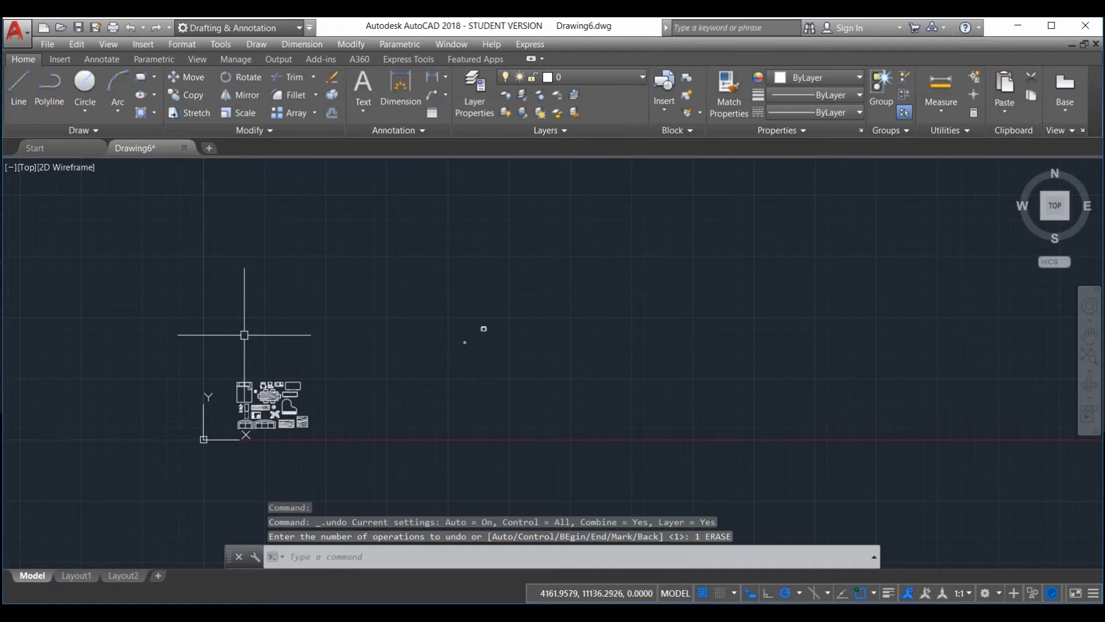
Explode the armchair block next to the circle into individual lines and arcs
{"action": "scroll", "coordinate": [777, 234], "scroll_direction": "up", "scroll_amount": 3}
{"action": "scroll", "coordinate": [239, 328], "scroll_direction": "up", "scroll_amount": 2}
{"action": "scroll", "coordinate": [239, 316], "scroll_direction": "down", "scroll_amount": 3}
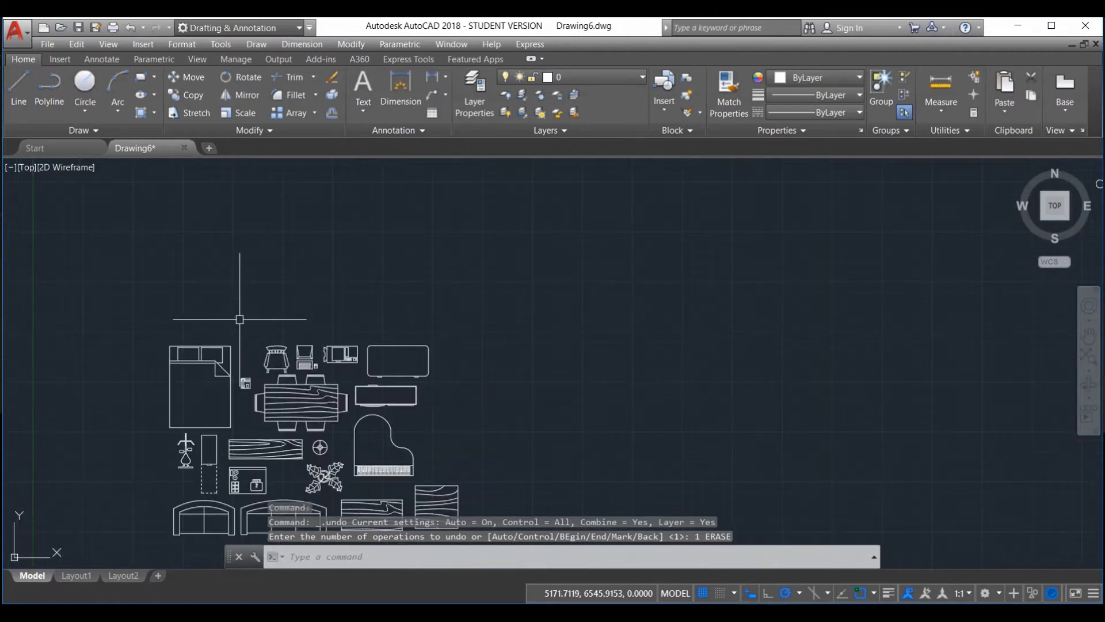
{"action": "scroll", "coordinate": [315, 350], "scroll_direction": "down", "scroll_amount": 1}
{"action": "scroll", "coordinate": [521, 297], "scroll_direction": "up", "scroll_amount": 4}
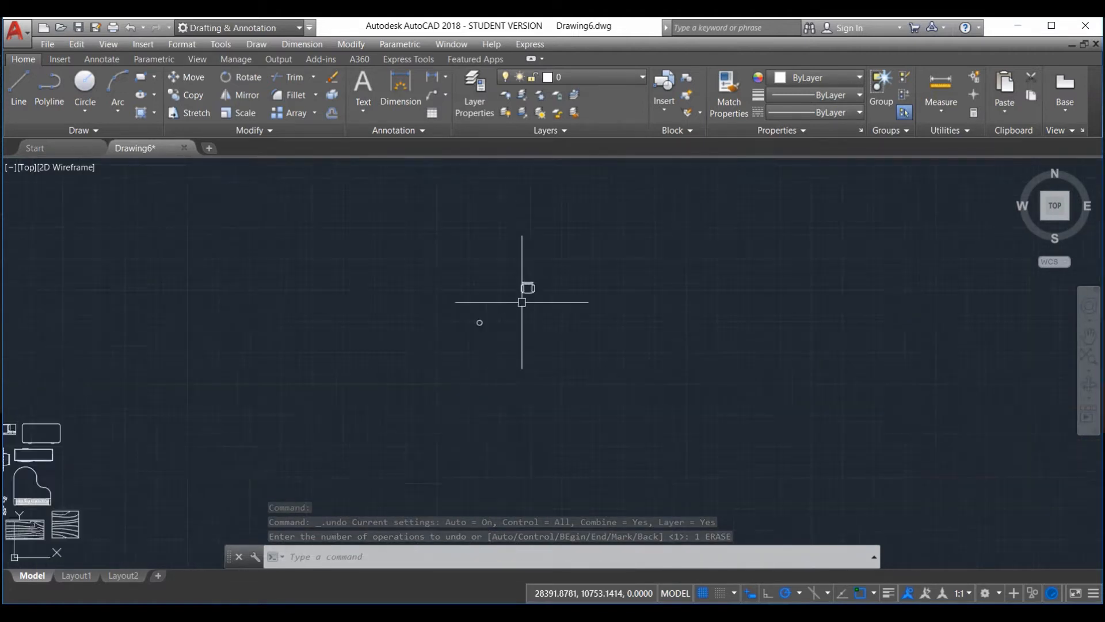
{"action": "right_click", "coordinate": [530, 285]}
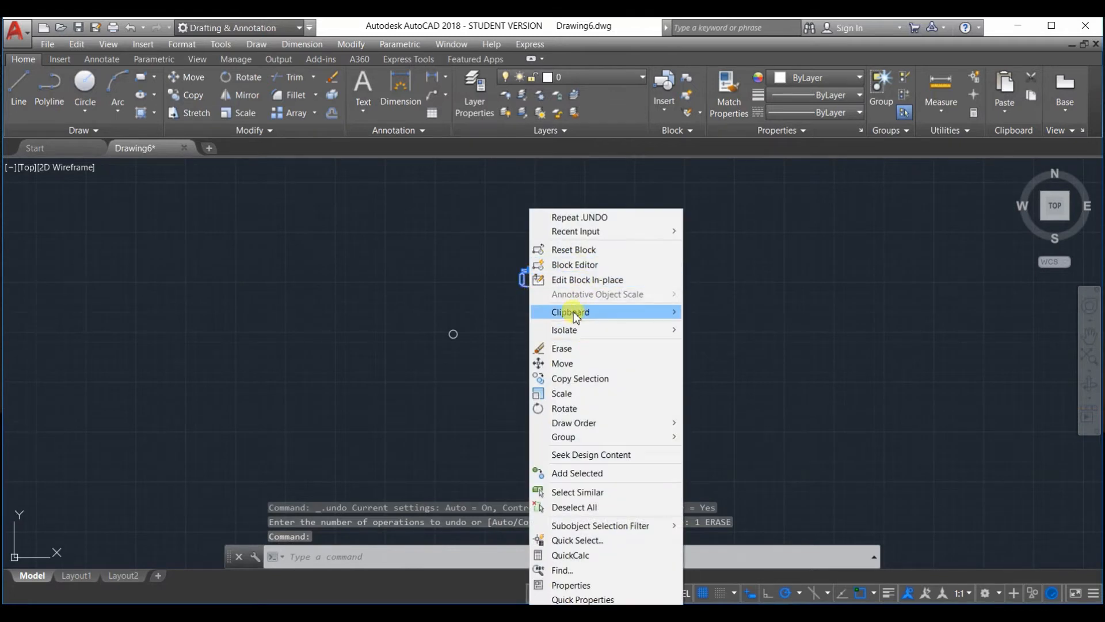
{"action": "left_click", "coordinate": [487, 269]}
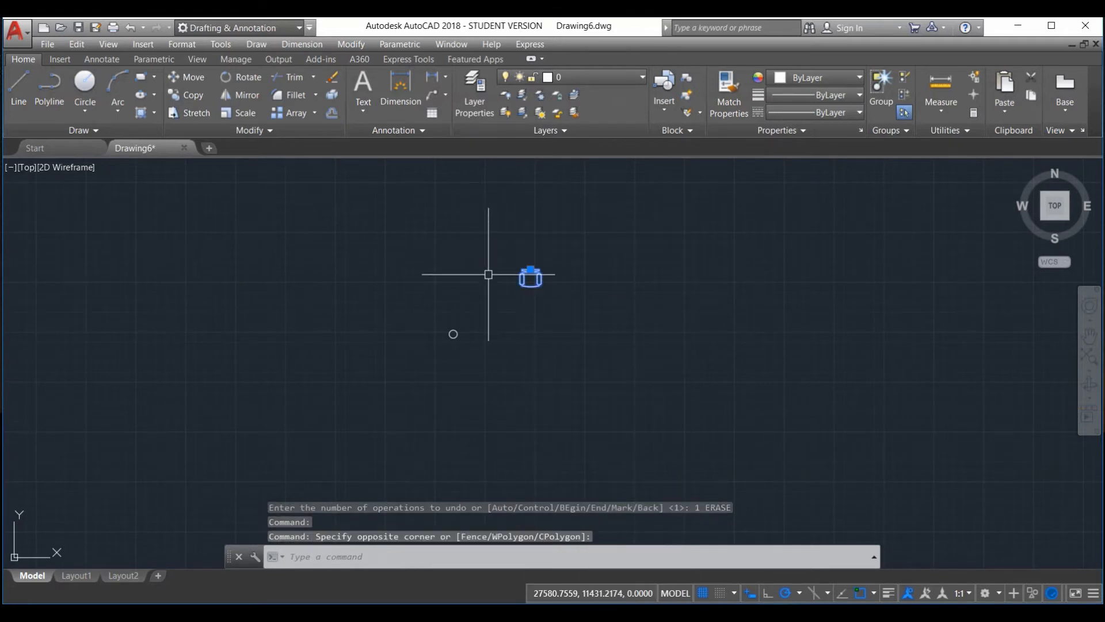
{"action": "key", "text": "Escape"}
{"action": "left_click", "coordinate": [493, 237]}
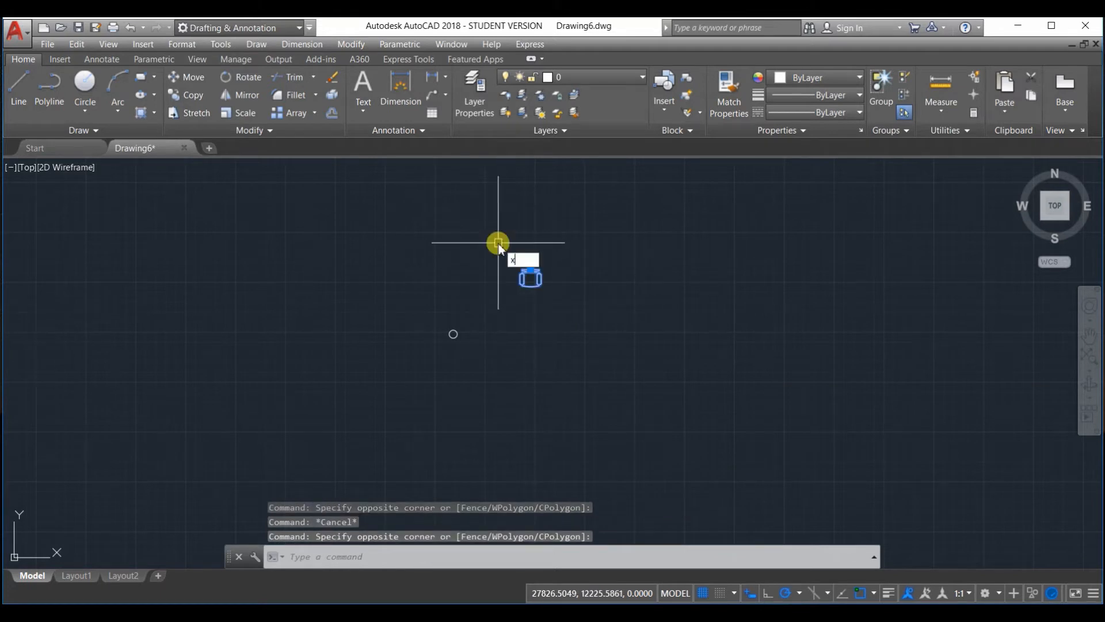
{"action": "type", "text": "x"}
{"action": "key", "text": "Return"}
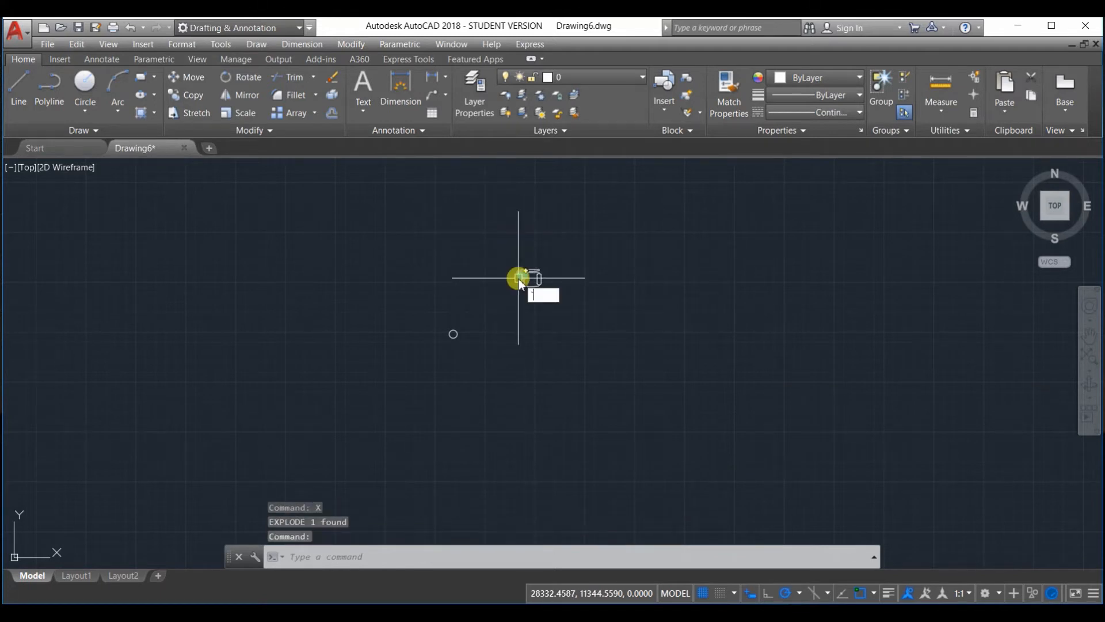
Erase the remaining furniture set near the origin, keeping the circle and the armchair
{"action": "scroll", "coordinate": [518, 278], "scroll_direction": "down", "scroll_amount": 4}
{"action": "key", "text": "Escape"}
{"action": "key", "text": "Escape"}
{"action": "left_click", "coordinate": [403, 415]}
{"action": "left_click", "coordinate": [243, 293]}
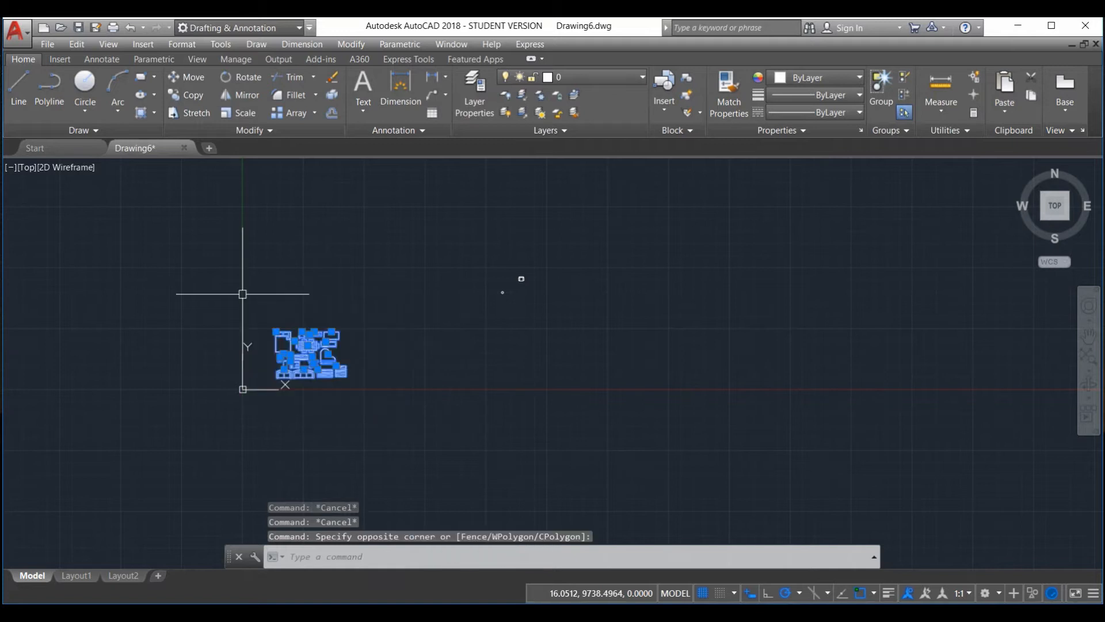
{"action": "key", "text": "Delete"}
Move the exploded armchair to the left so it sits above the circle
{"action": "scroll", "coordinate": [494, 278], "scroll_direction": "up", "scroll_amount": 6}
{"action": "scroll", "coordinate": [628, 276], "scroll_direction": "up", "scroll_amount": 4}
{"action": "left_click", "coordinate": [660, 339]}
{"action": "left_click", "coordinate": [471, 206]}
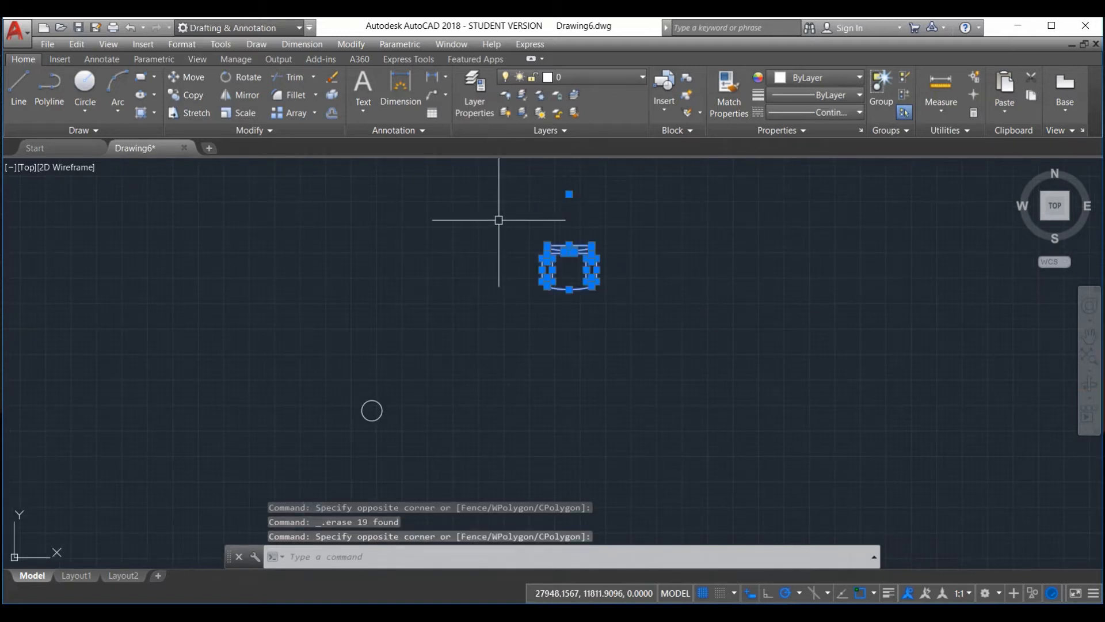
{"action": "key", "text": "Return"}
{"action": "left_click", "coordinate": [449, 220]}
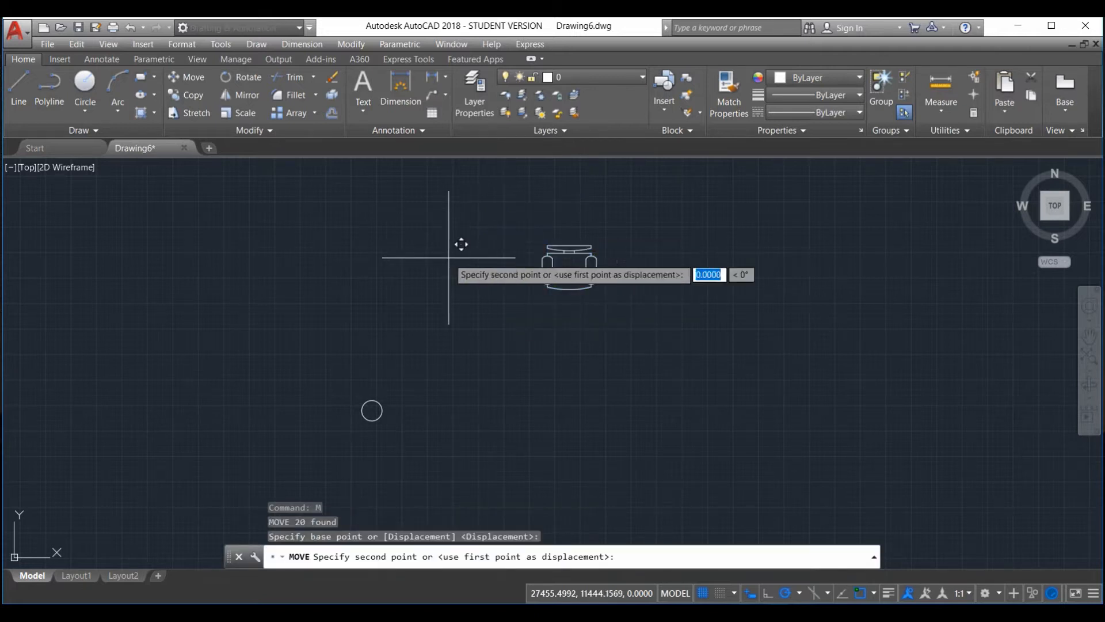
{"action": "left_click", "coordinate": [236, 248]}
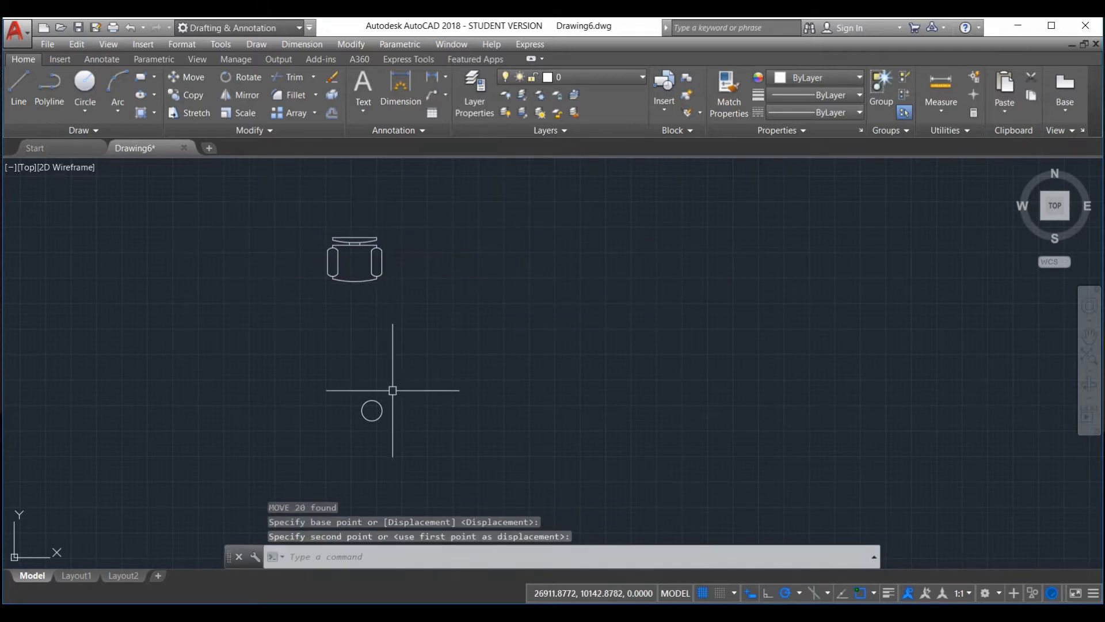
Draw a vertical line upward from the circle's centre with Ortho mode on, ending above the circle
{"action": "left_click", "coordinate": [29, 84]}
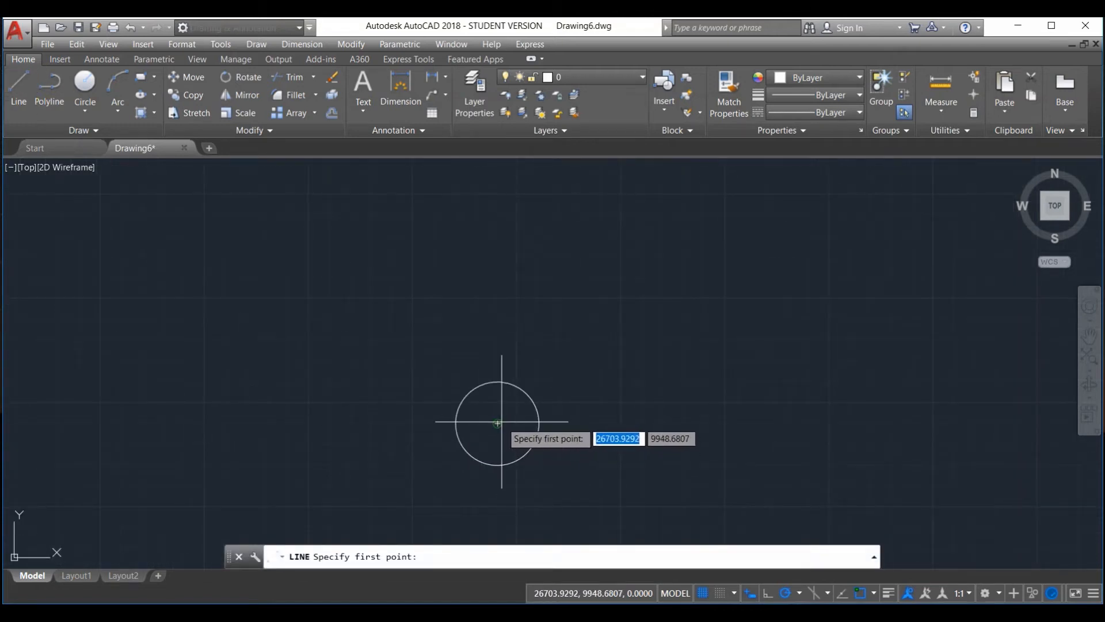
{"action": "left_click", "coordinate": [498, 423]}
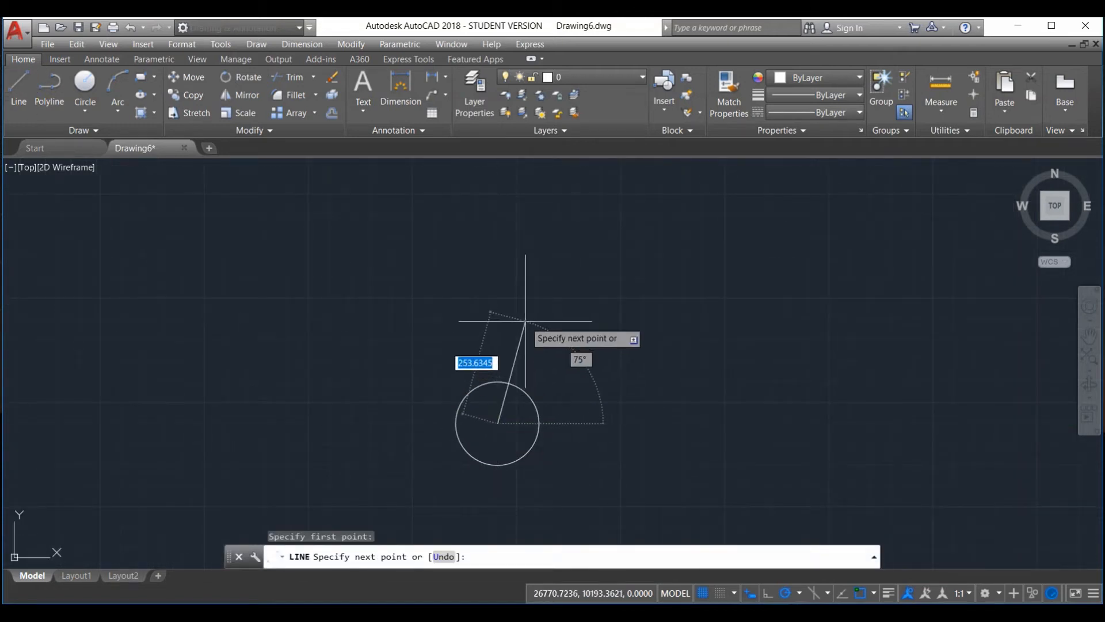
{"action": "left_click", "coordinate": [760, 594]}
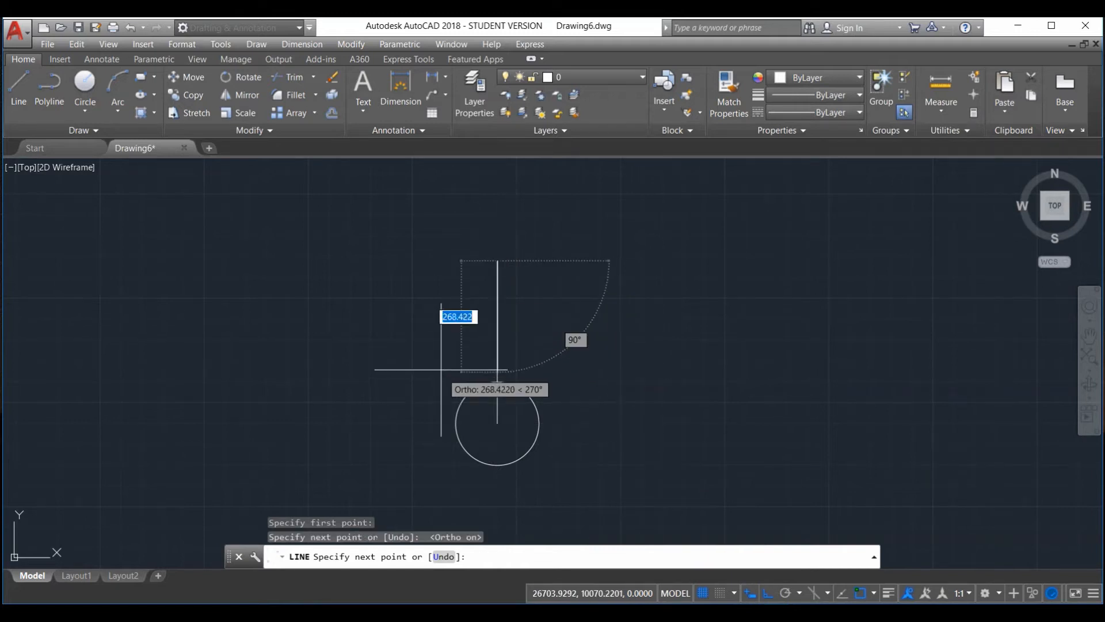
{"action": "key", "text": "Escape"}
Scale the armchair by reference from its front edge midpoint, using its front-to-back depth as the reference and 50 as the new length
{"action": "scroll", "coordinate": [434, 328], "scroll_direction": "down", "scroll_amount": 5}
{"action": "scroll", "coordinate": [424, 239], "scroll_direction": "up", "scroll_amount": 5}
{"action": "scroll", "coordinate": [396, 311], "scroll_direction": "down", "scroll_amount": 2}
{"action": "left_click", "coordinate": [565, 402]}
{"action": "left_click", "coordinate": [382, 286]}
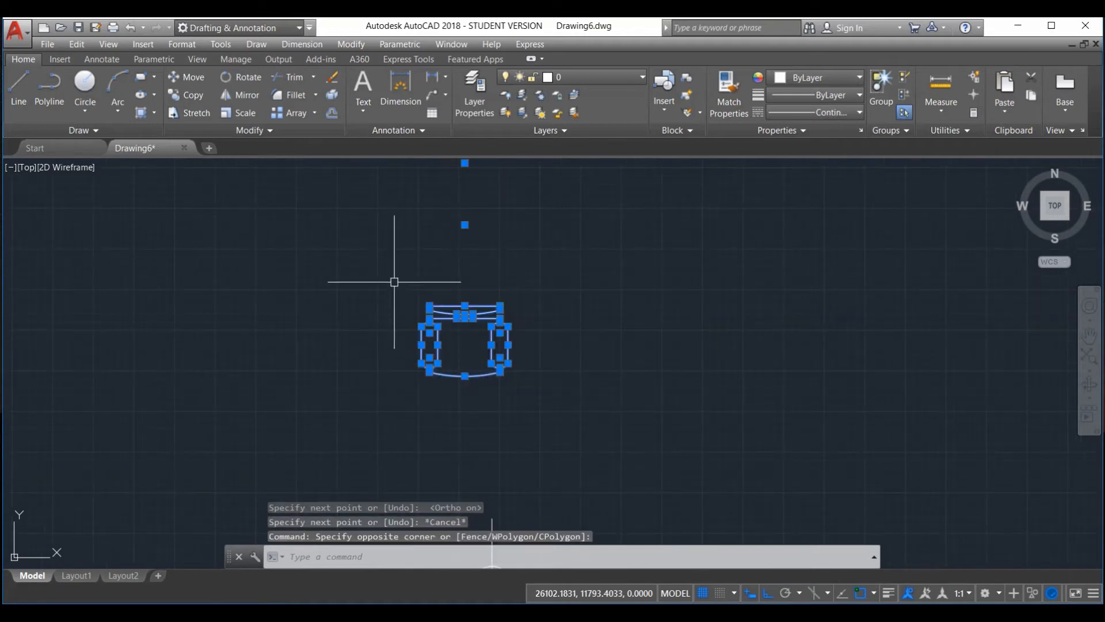
{"action": "key", "text": "Return"}
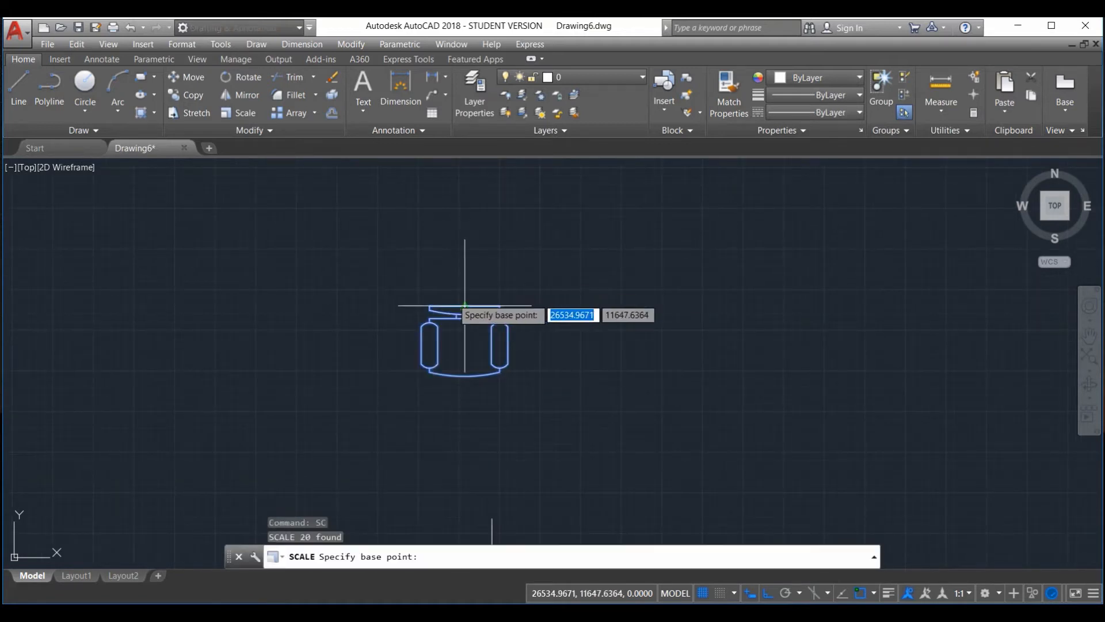
{"action": "scroll", "coordinate": [464, 377], "scroll_direction": "up", "scroll_amount": 2}
{"action": "left_click", "coordinate": [471, 379]}
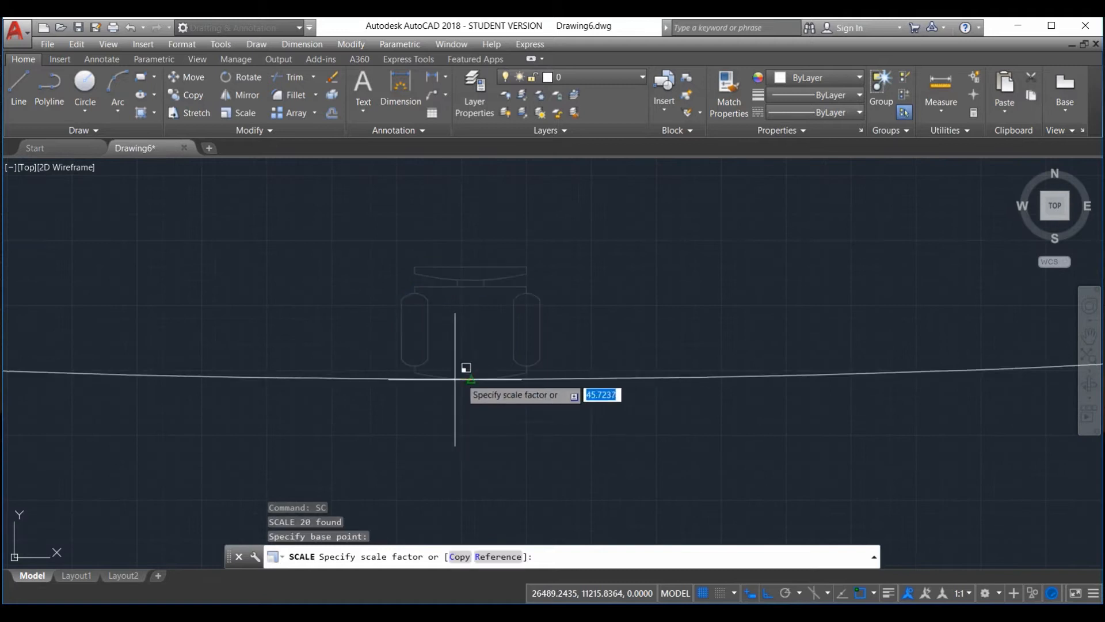
{"action": "left_click", "coordinate": [498, 556]}
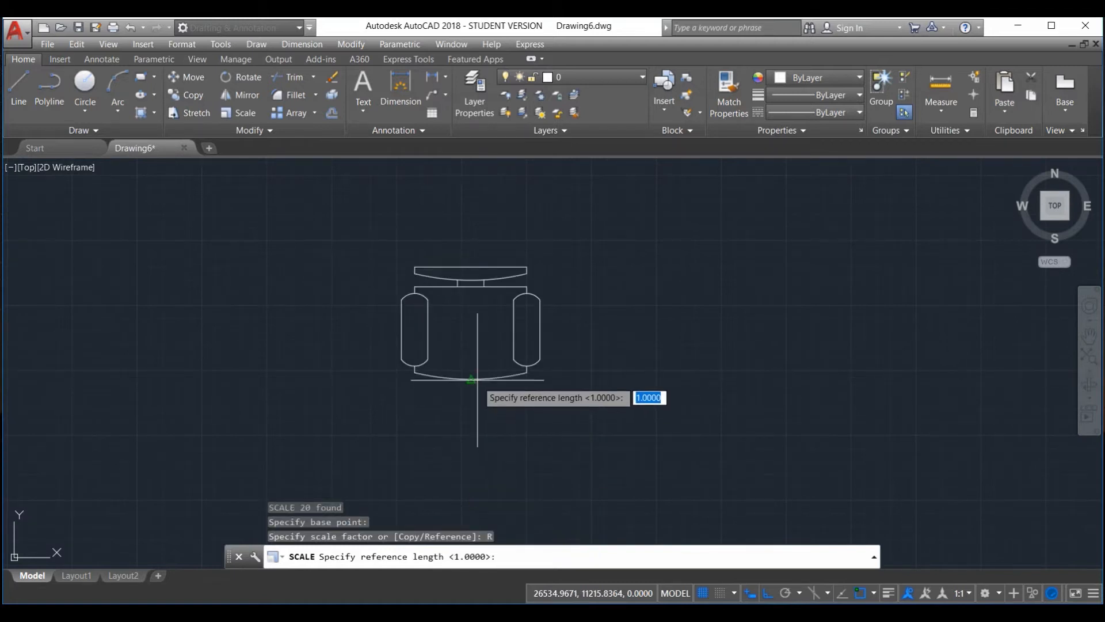
{"action": "left_click", "coordinate": [473, 345]}
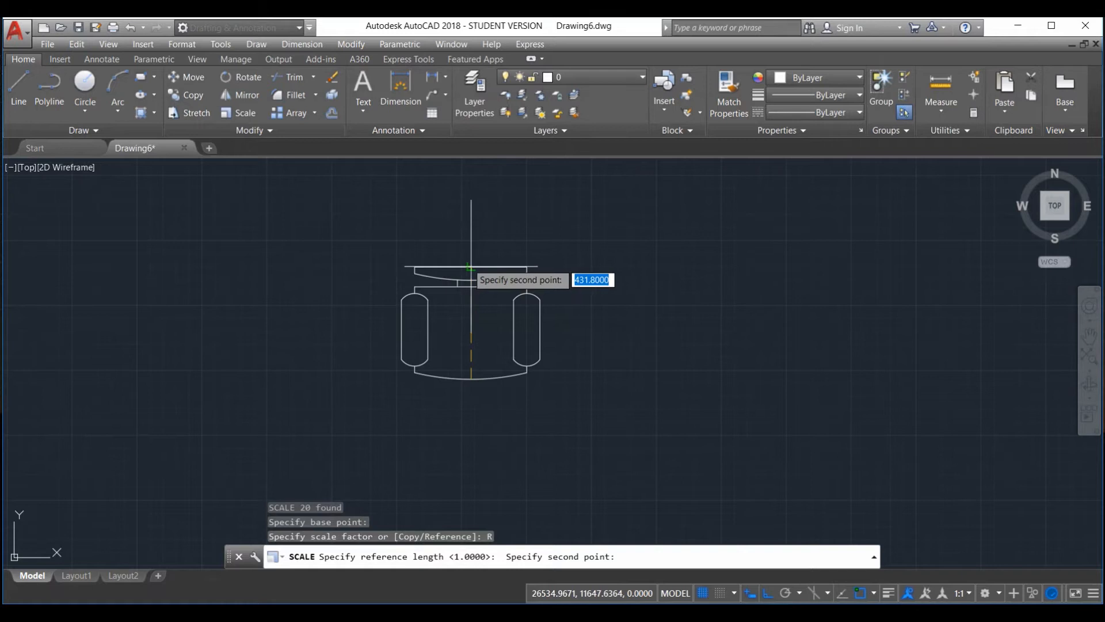
{"action": "left_click", "coordinate": [470, 266]}
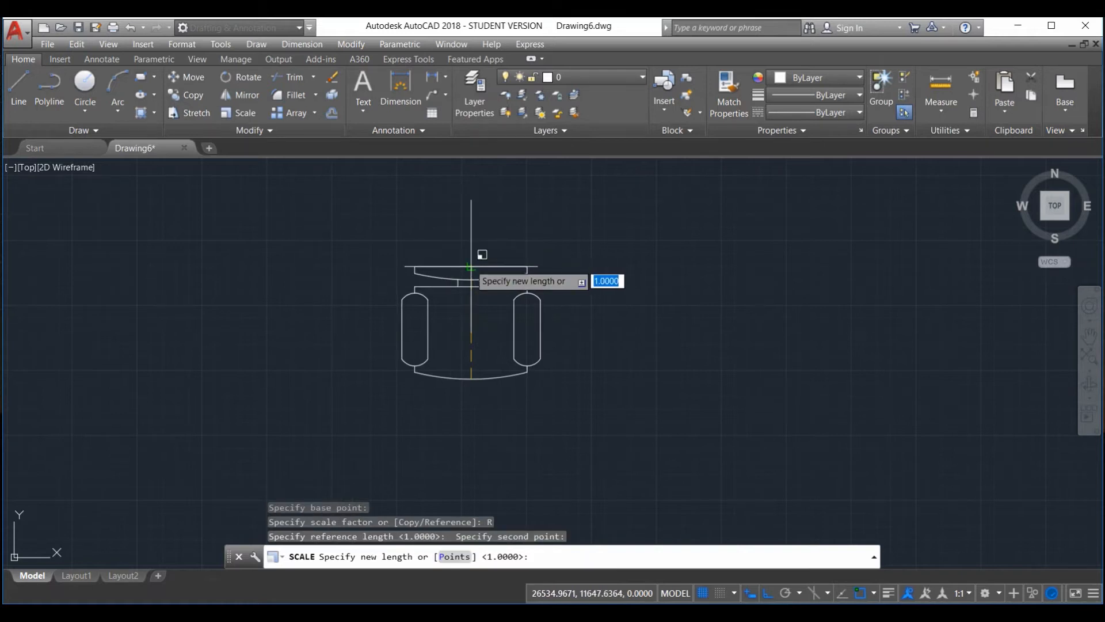
{"action": "type", "text": "50"}
{"action": "key", "text": "Return"}
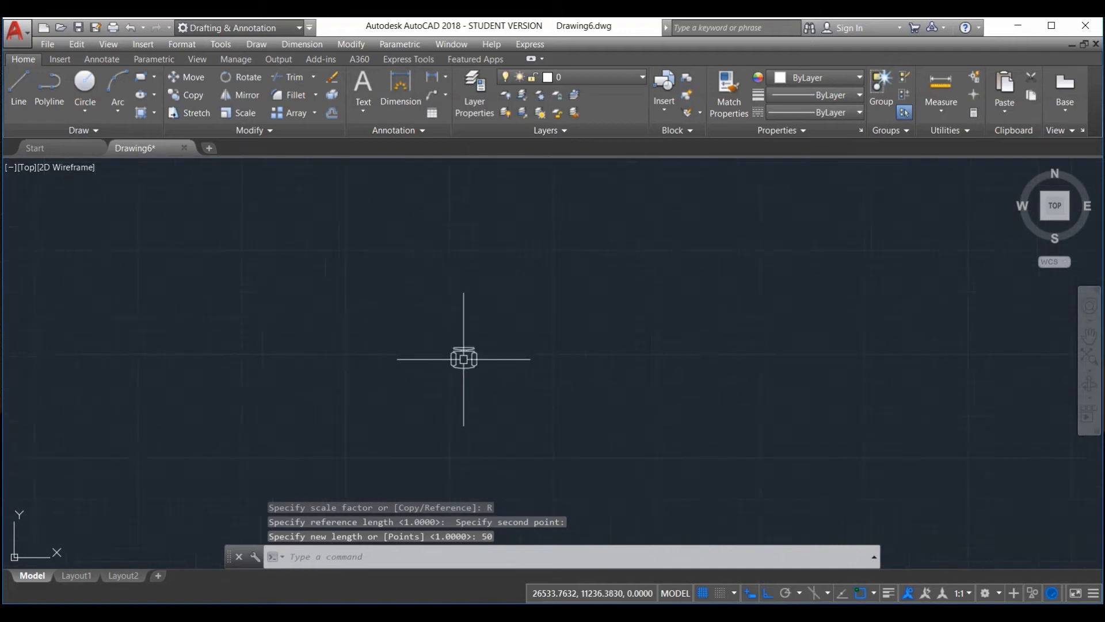
Move the armchair onto the vertical line above the circle, turning Ortho mode off to place it freely
{"action": "middle_click_drag", "start_coordinate": [482, 387], "coordinate": [478, 320]}
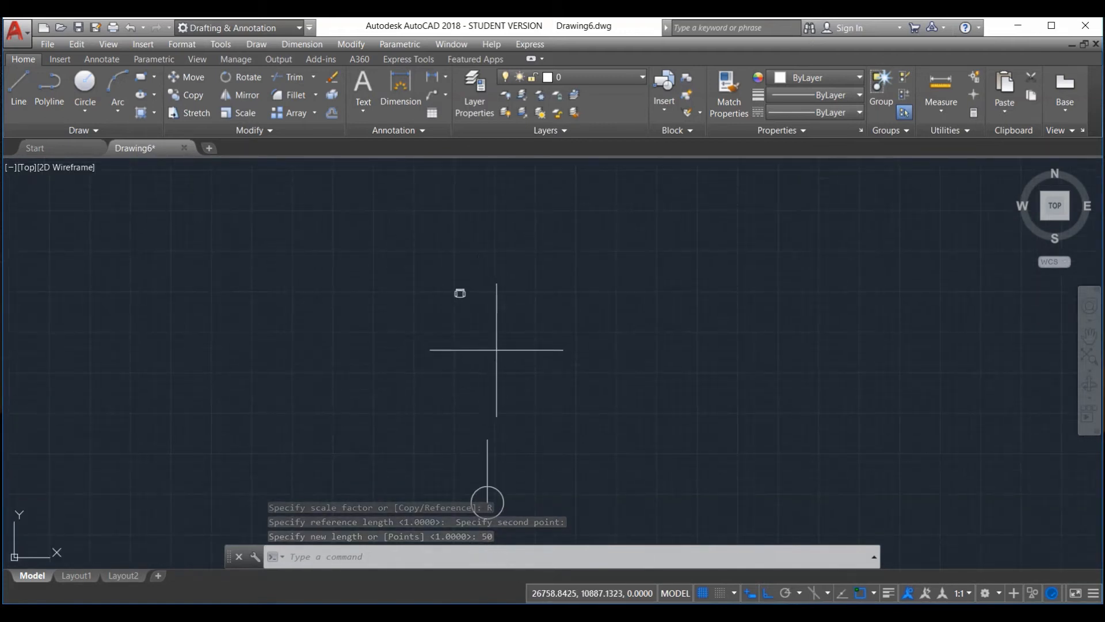
{"action": "left_click", "coordinate": [497, 351]}
{"action": "left_click", "coordinate": [401, 230]}
{"action": "type", "text": "n"}
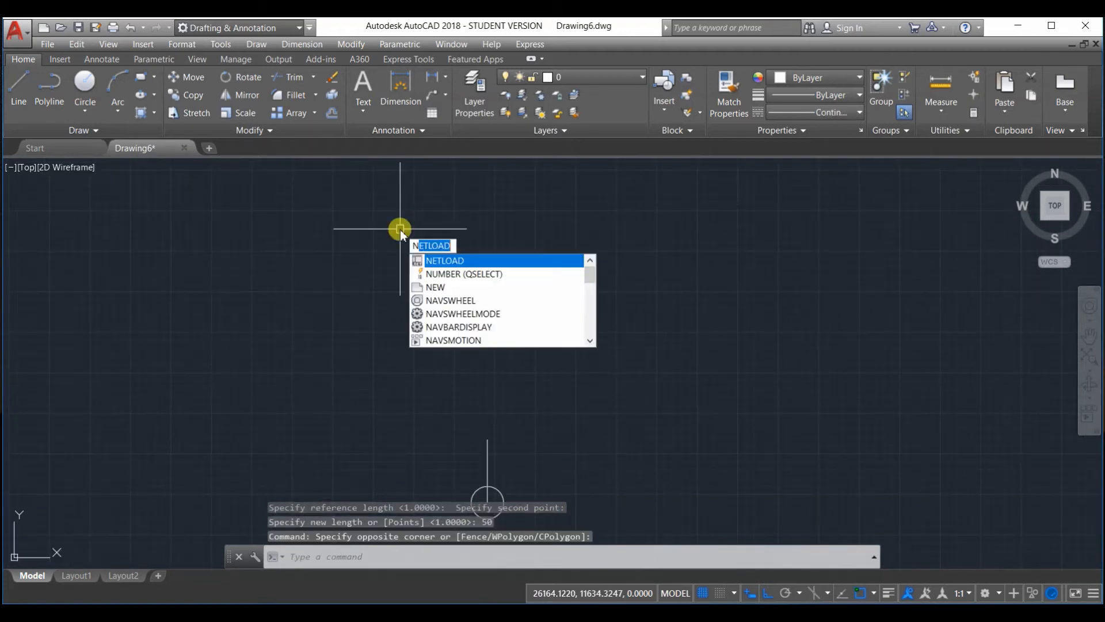
{"action": "type", "text": "m"}
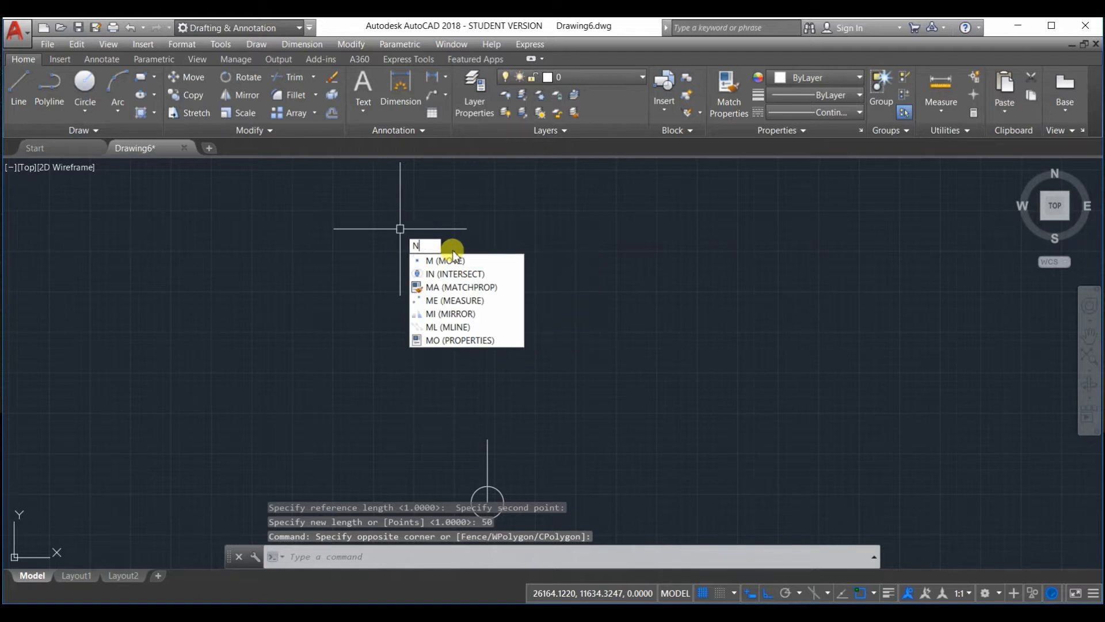
{"action": "key", "text": "BackSpace"}
{"action": "key", "text": "Return"}
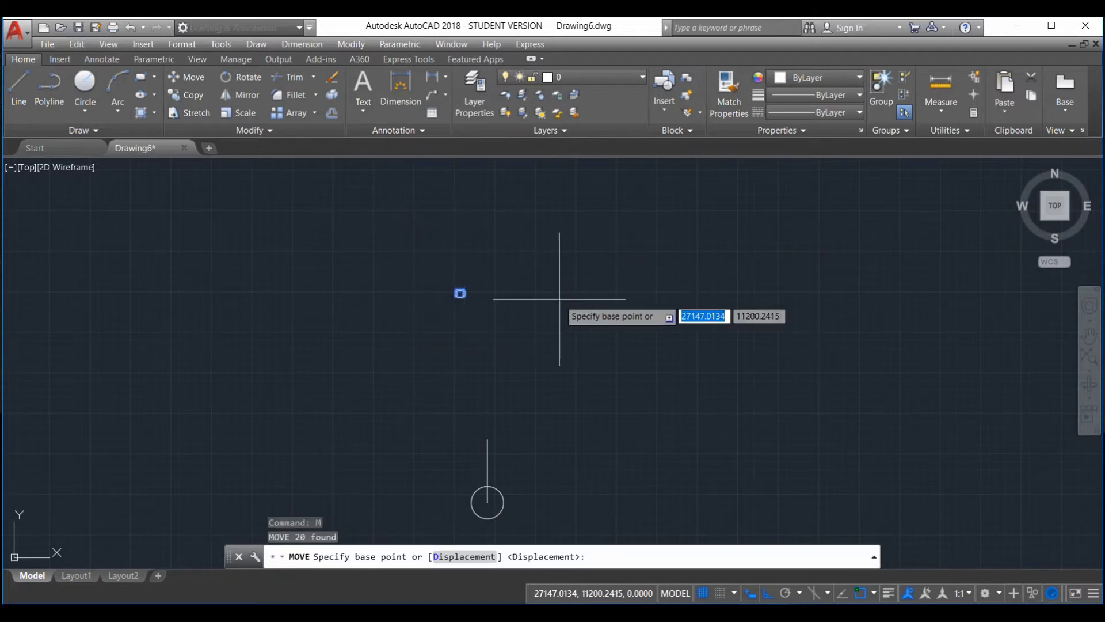
{"action": "left_click", "coordinate": [559, 300]}
{"action": "scroll", "coordinate": [656, 486], "scroll_direction": "up", "scroll_amount": 4}
{"action": "middle_click_drag", "start_coordinate": [607, 339], "coordinate": [732, 248]}
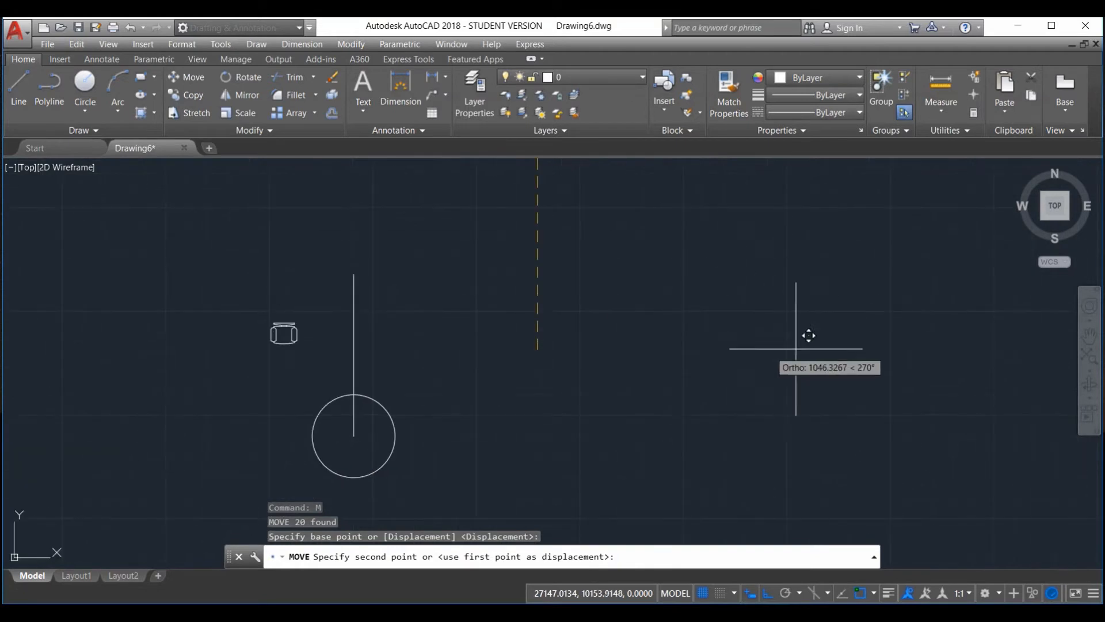
{"action": "left_click", "coordinate": [746, 594]}
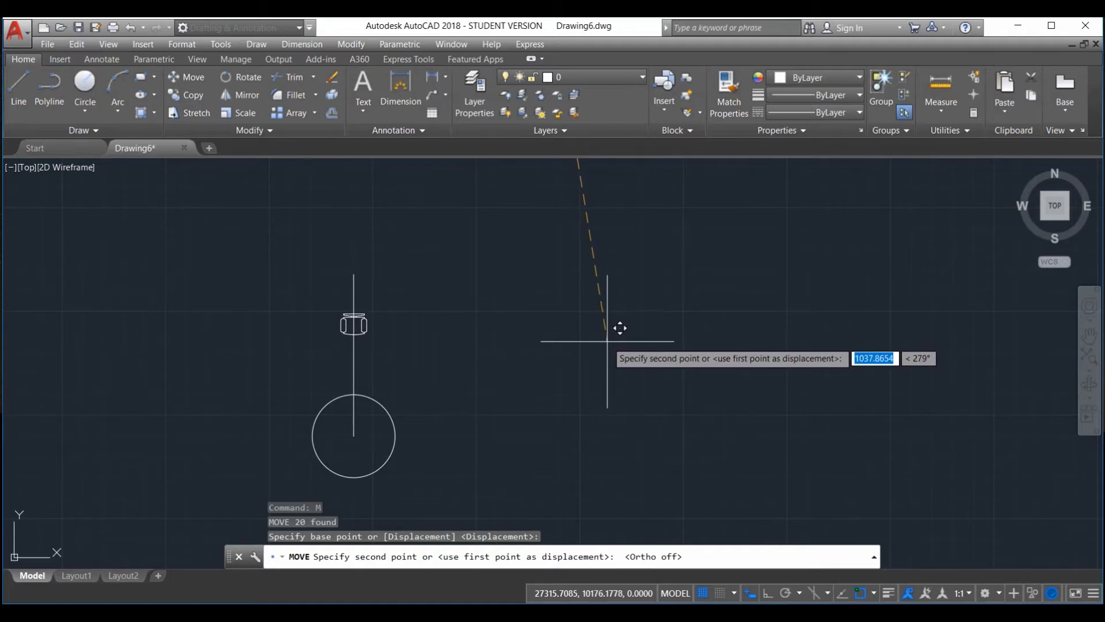
{"action": "left_click", "coordinate": [607, 341]}
Erase the vertical line running from the circle's centre through the armchair
{"action": "left_click", "coordinate": [355, 361]}
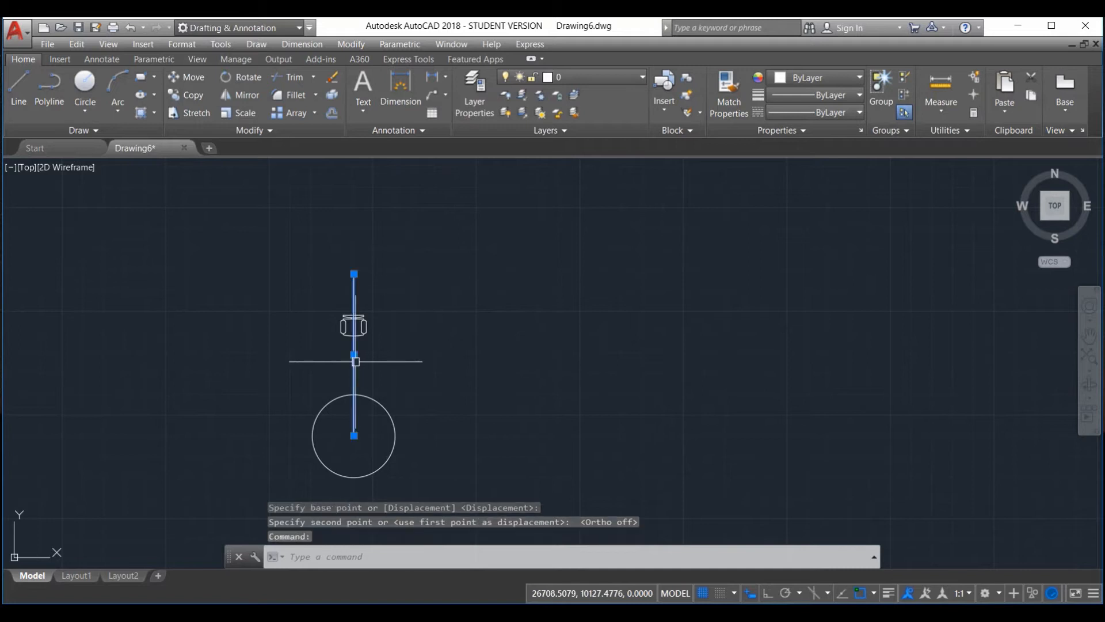
{"action": "key", "text": "Delete"}
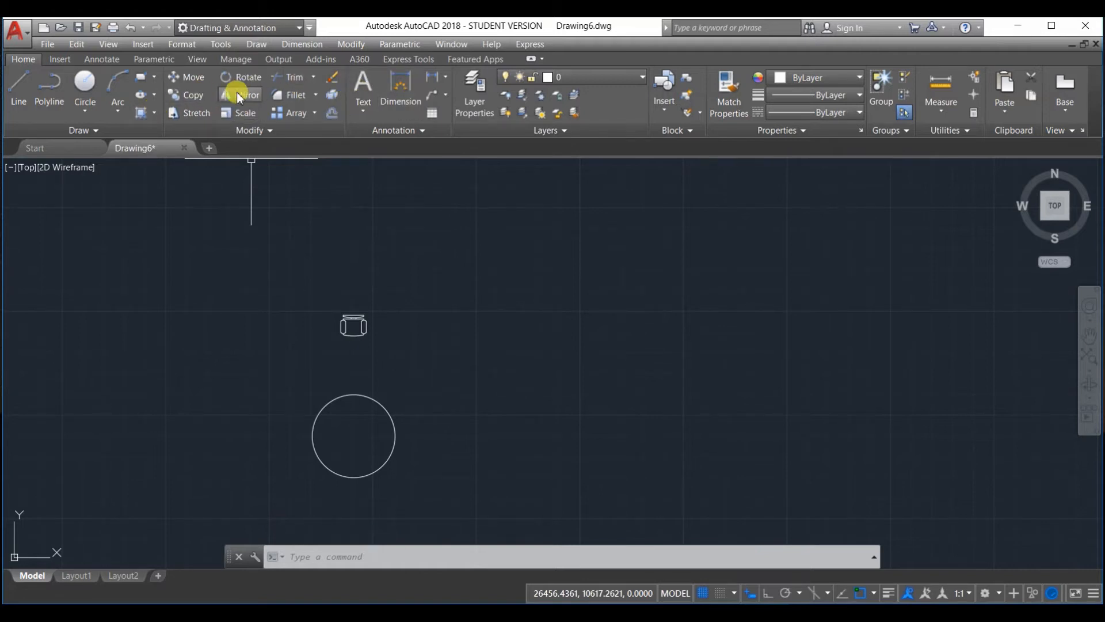
Start an array of the whole armchair and choose the Polar array type
{"action": "left_click", "coordinate": [314, 113]}
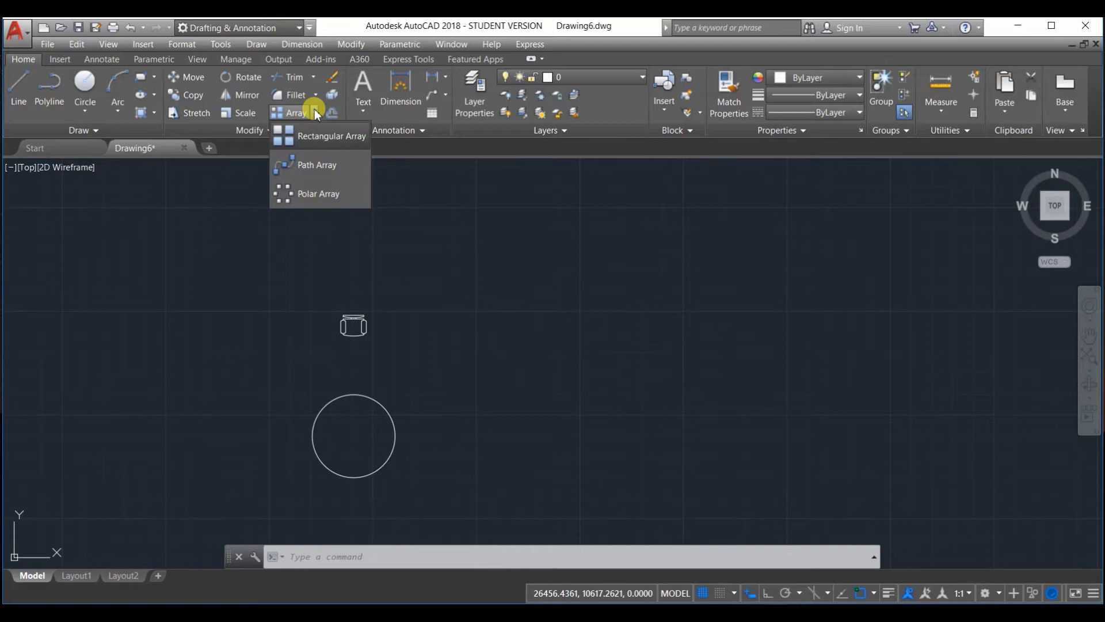
{"action": "scroll", "coordinate": [406, 365], "scroll_direction": "down", "scroll_amount": 2}
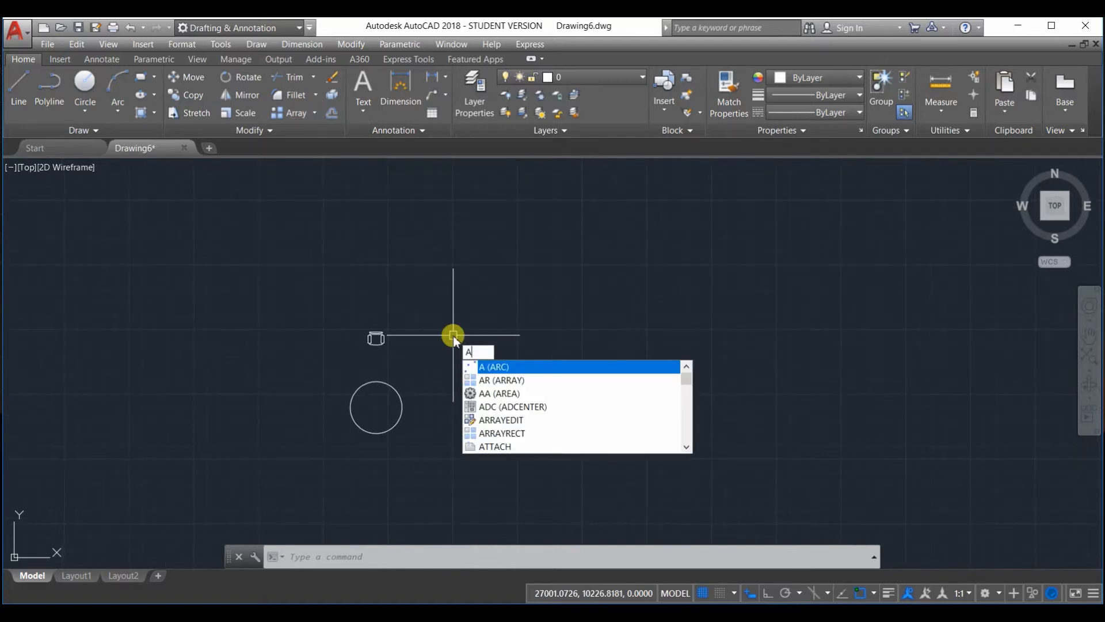
{"action": "type", "text": "r"}
{"action": "key", "text": "Return"}
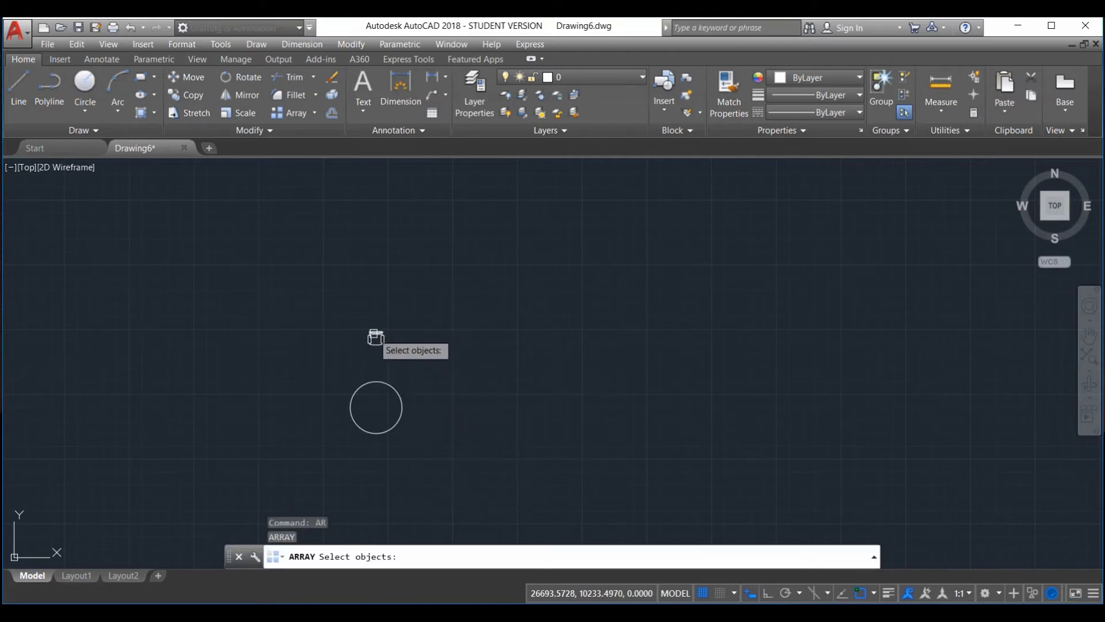
{"action": "left_click", "coordinate": [406, 369]}
{"action": "left_click", "coordinate": [326, 306]}
{"action": "right_click", "coordinate": [384, 310]}
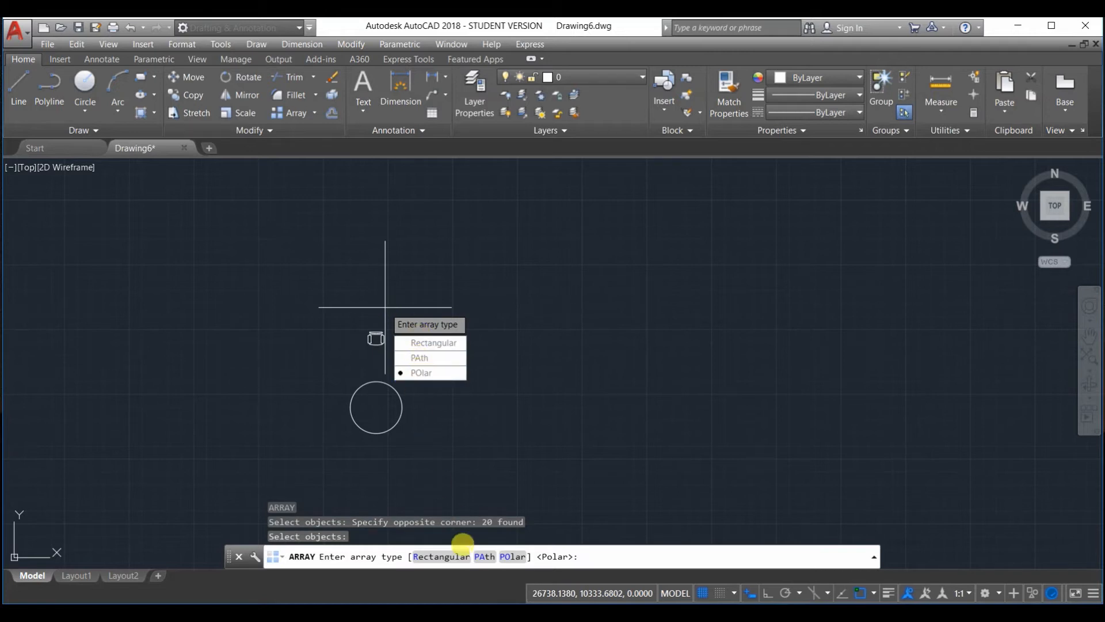
{"action": "type", "text": "p"}
{"action": "key", "text": "Return"}
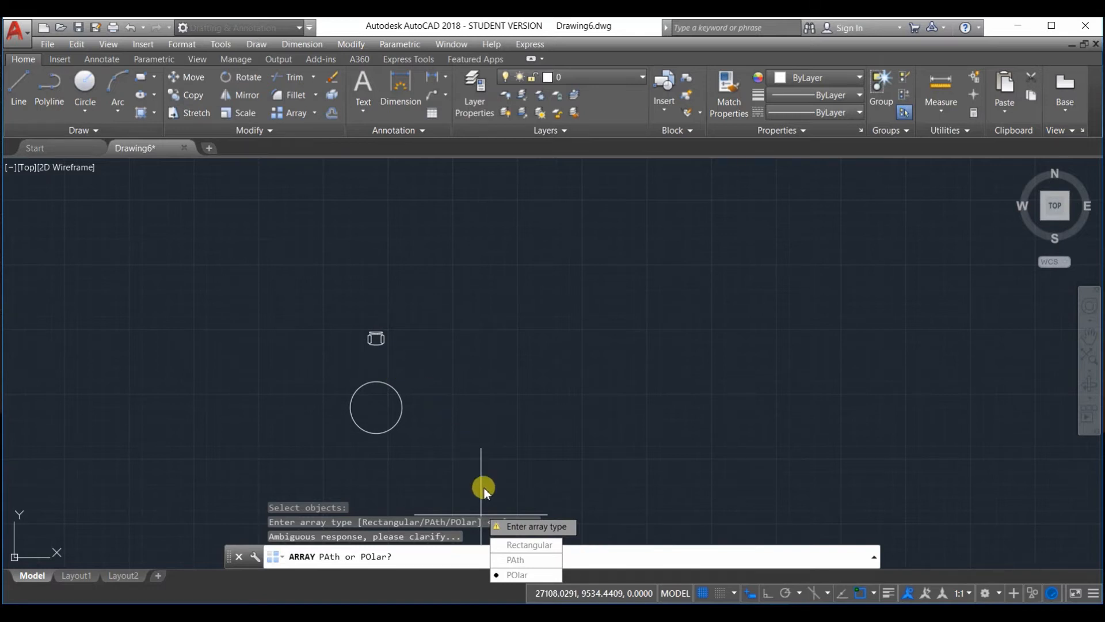
{"action": "left_click", "coordinate": [517, 575]}
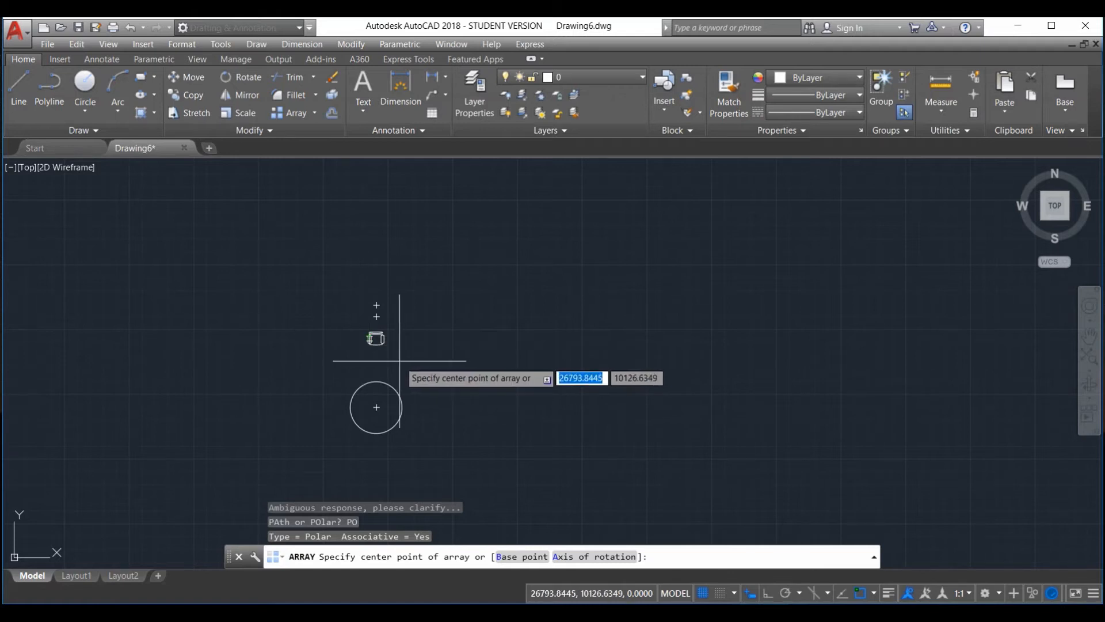
Use the circle's centre as the centre point of the polar array and end the array command
{"action": "scroll", "coordinate": [377, 397], "scroll_direction": "up", "scroll_amount": 6}
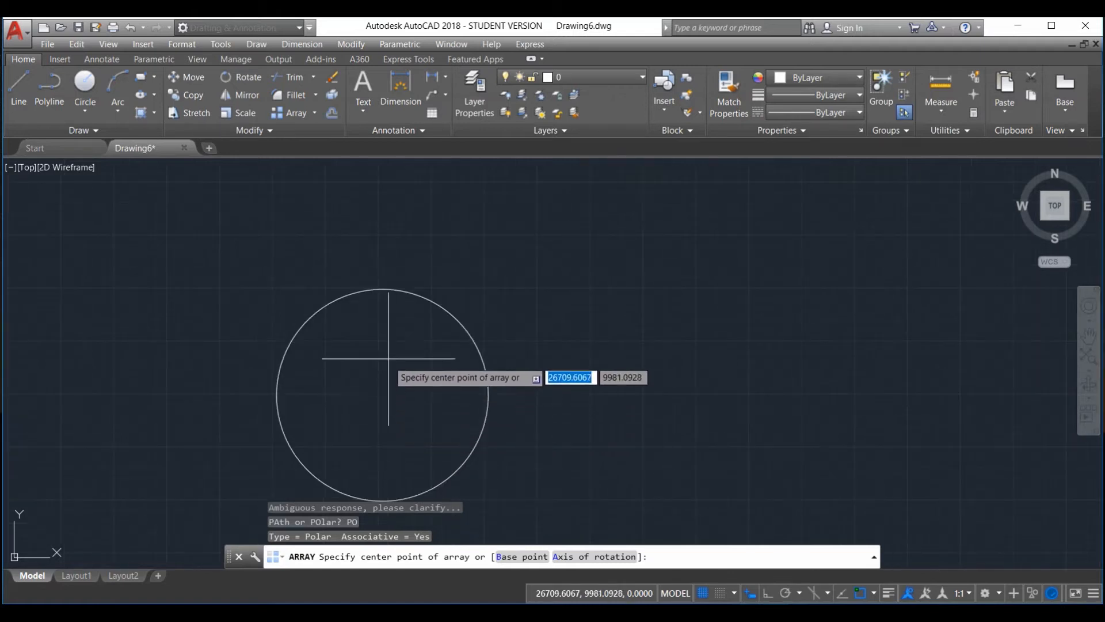
{"action": "left_click", "coordinate": [381, 394]}
{"action": "scroll", "coordinate": [384, 385], "scroll_direction": "down", "scroll_amount": 4}
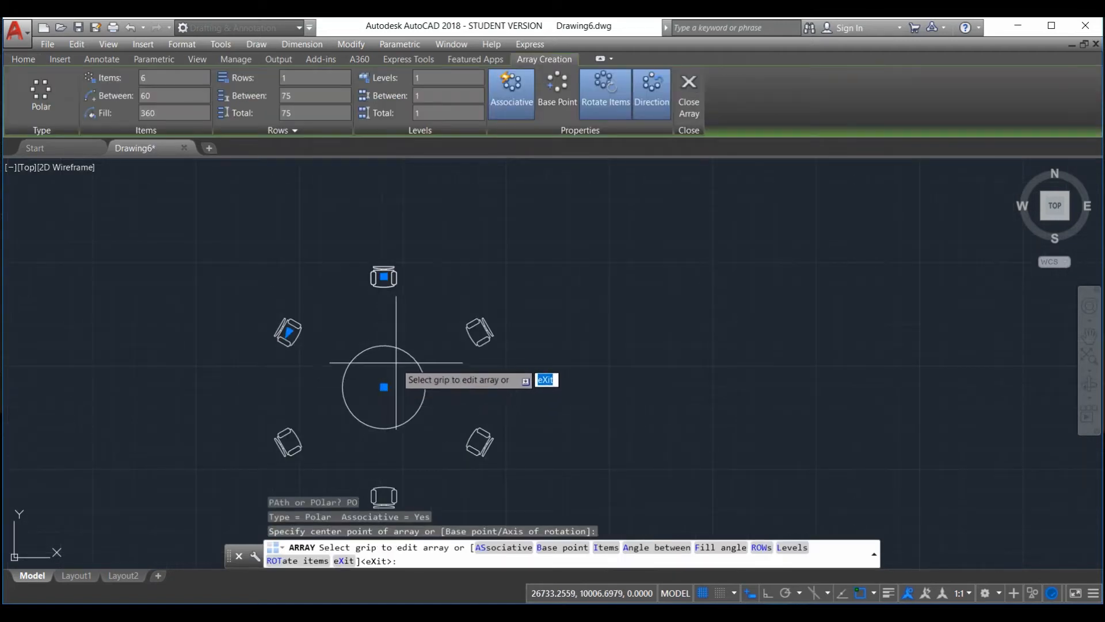
{"action": "scroll", "coordinate": [387, 377], "scroll_direction": "down", "scroll_amount": 2}
{"action": "scroll", "coordinate": [383, 382], "scroll_direction": "up", "scroll_amount": 3}
{"action": "scroll", "coordinate": [389, 368], "scroll_direction": "down", "scroll_amount": 3}
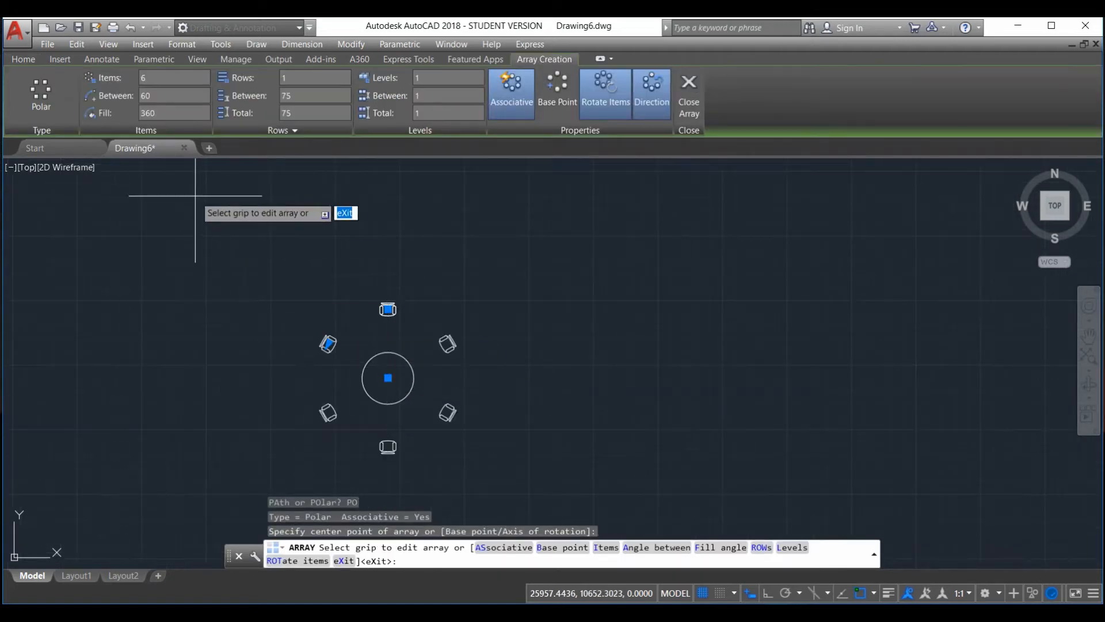
{"action": "left_click", "coordinate": [149, 77]}
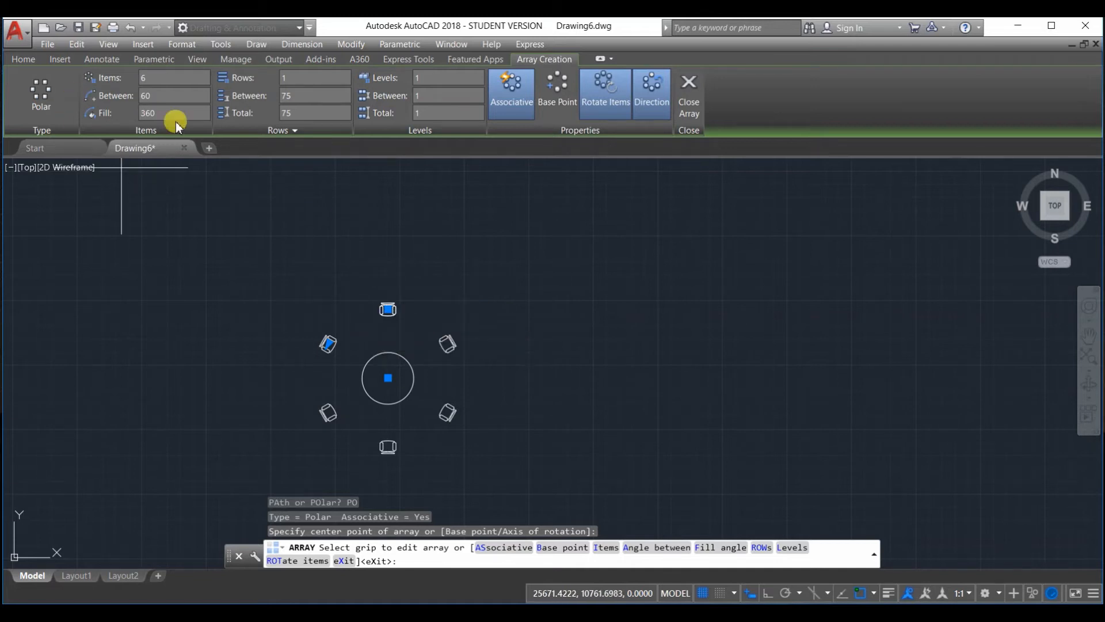
{"action": "key", "text": "Escape"}
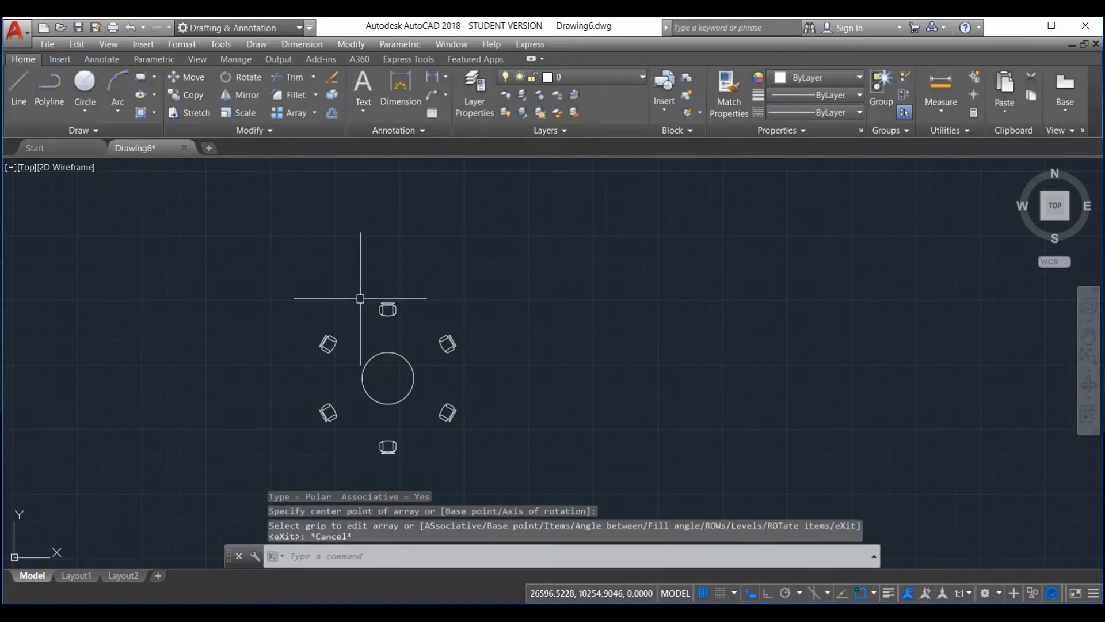
Select the armchair array and set its item count first to 10, then to 8
{"action": "left_click", "coordinate": [388, 311]}
{"action": "mouse_move", "coordinate": [389, 311]}
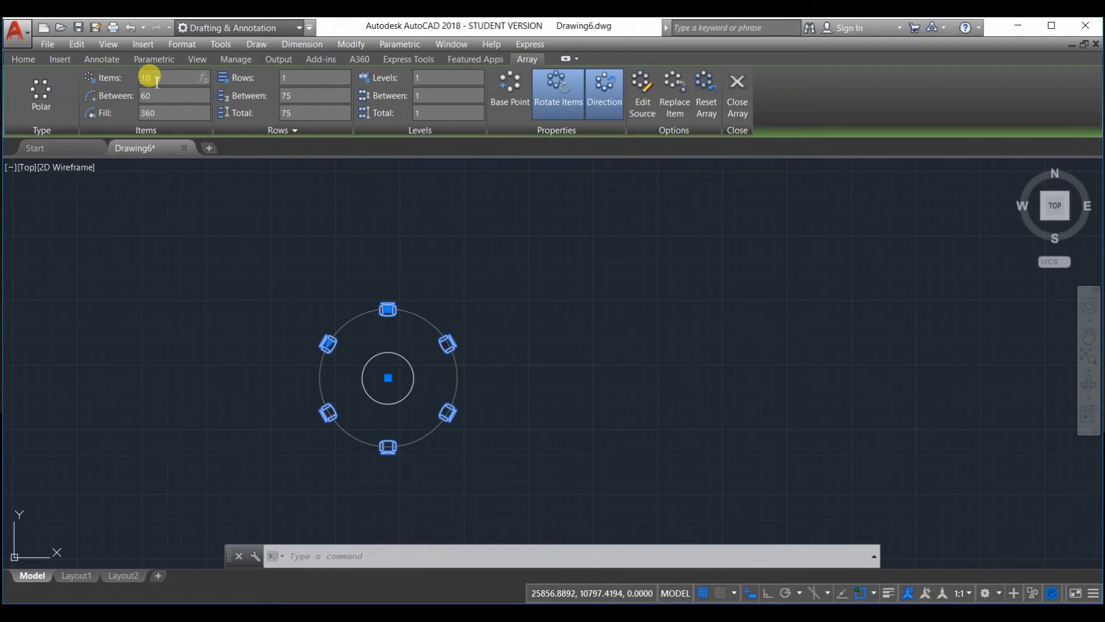
{"action": "key", "text": "Return"}
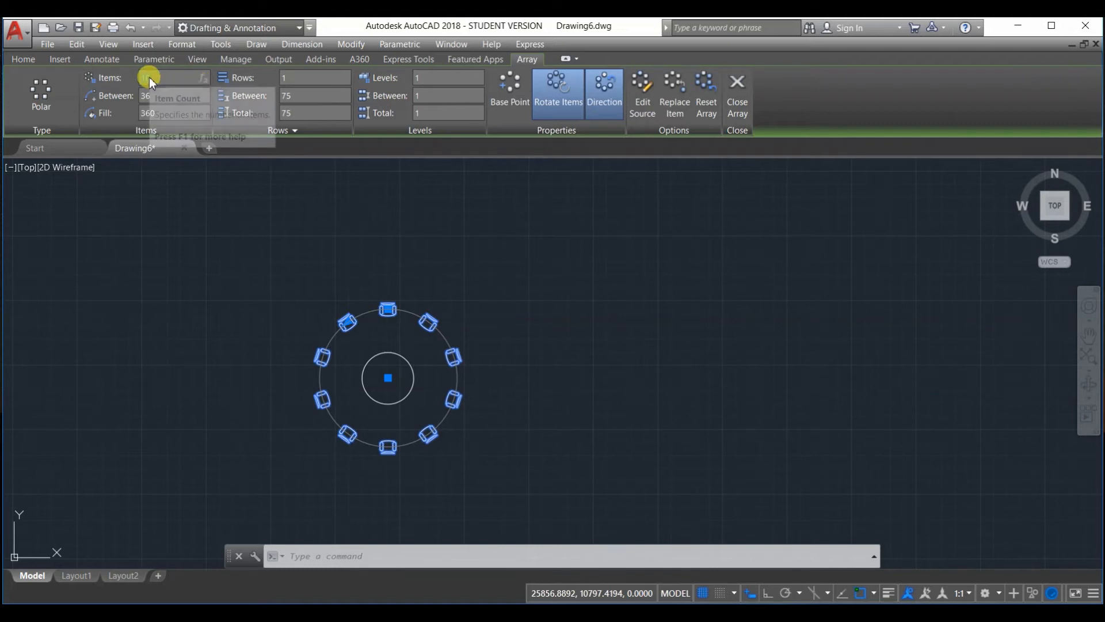
{"action": "key", "text": "Return"}
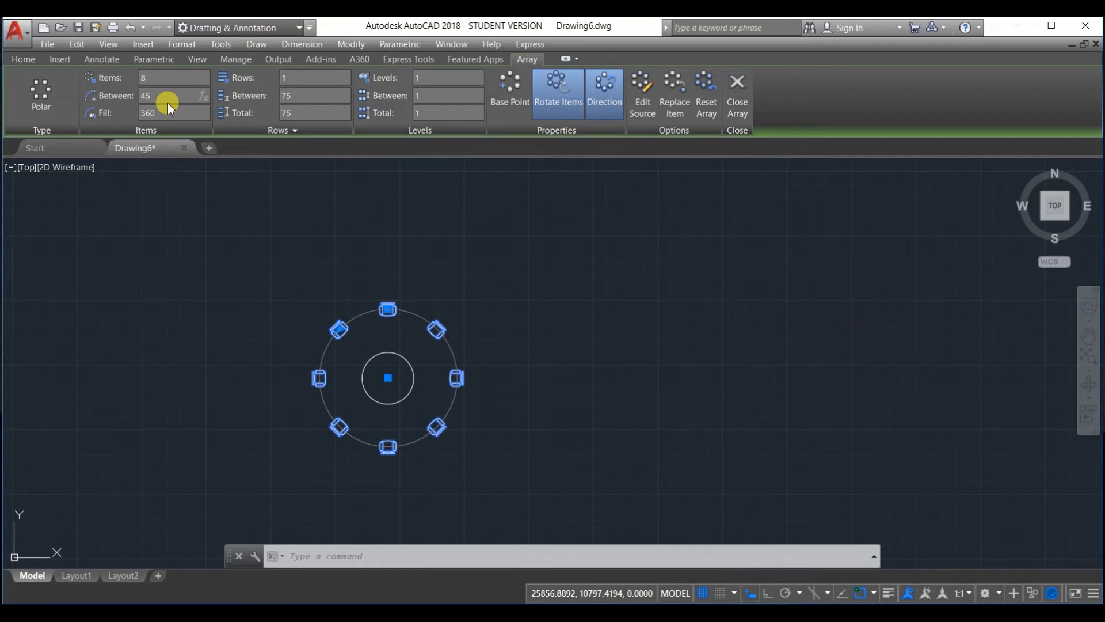
Set the armchair array's fill angle to 180, then reverse its direction and switch the direction back
{"action": "left_click", "coordinate": [173, 114]}
{"action": "type", "text": "180"}
{"action": "key", "text": "Return"}
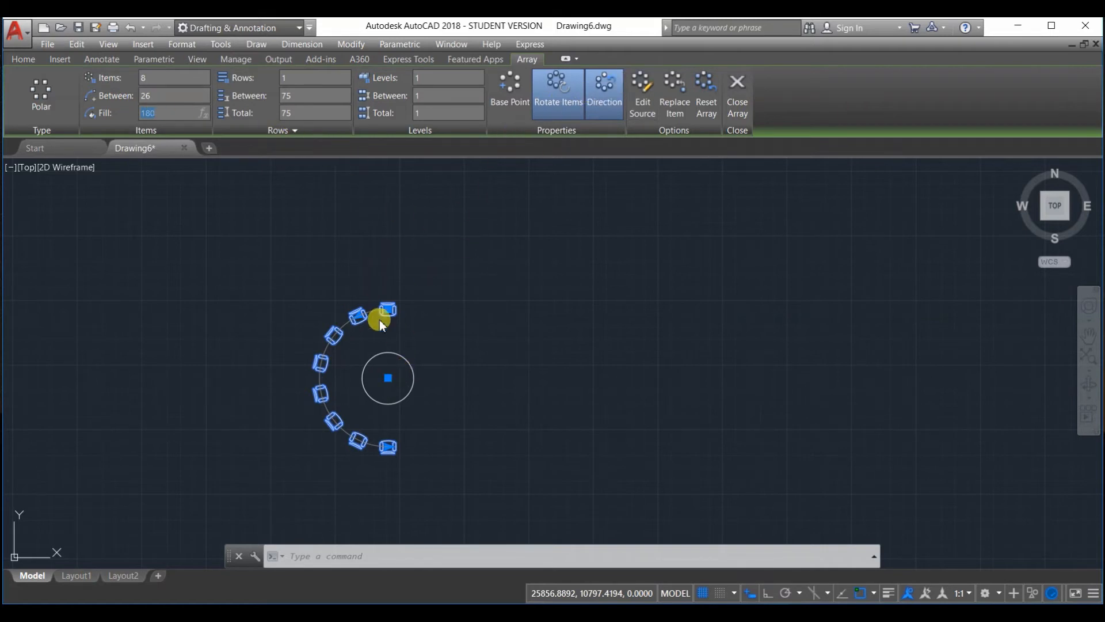
{"action": "left_click", "coordinate": [605, 95]}
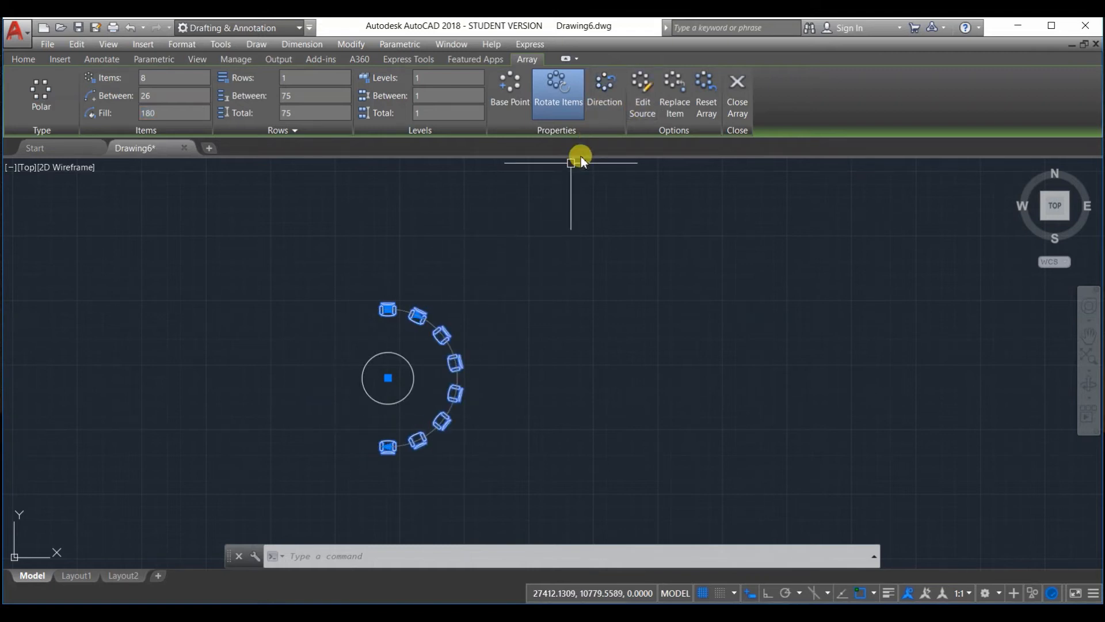
{"action": "left_click", "coordinate": [608, 86]}
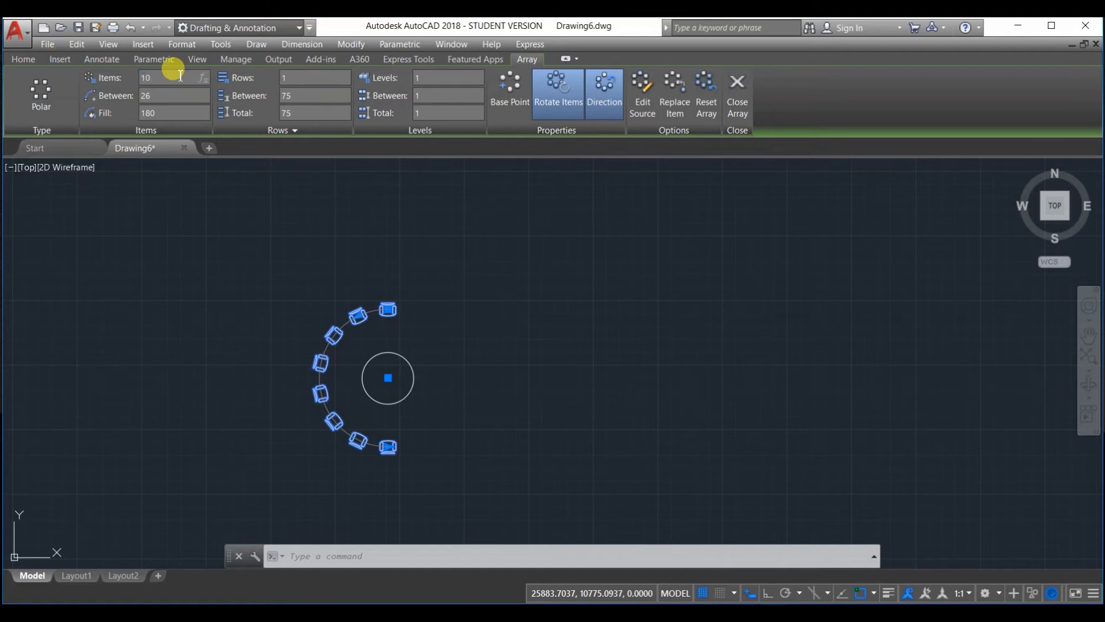
Set the armchair array to 10 items with a fill angle of 360
{"action": "key", "text": "Return"}
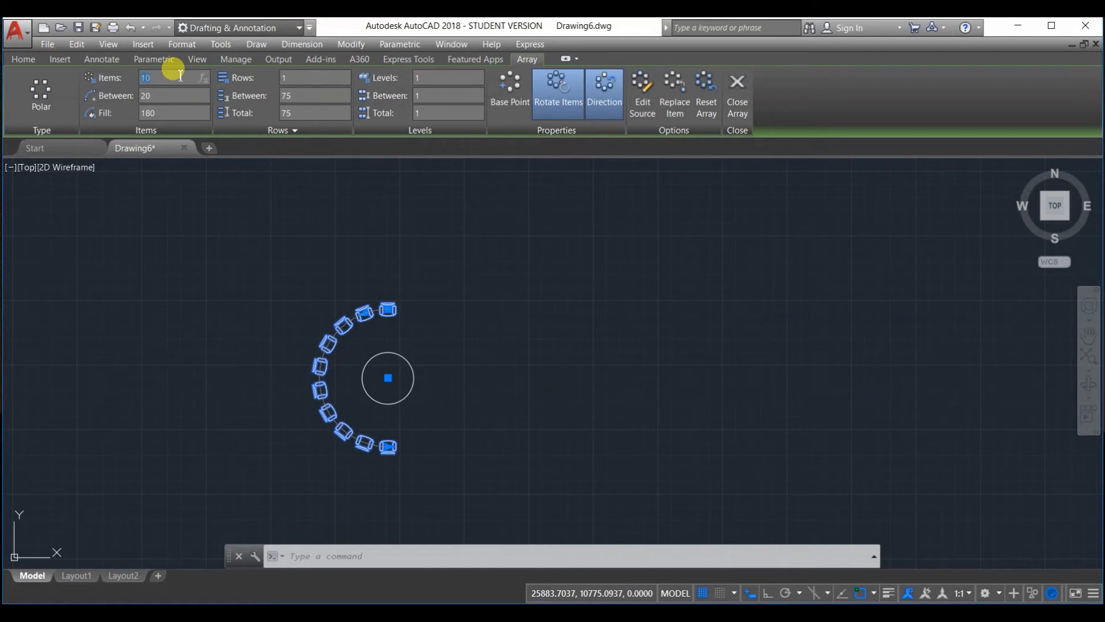
{"action": "left_click", "coordinate": [162, 115]}
{"action": "type", "text": "360"}
{"action": "key", "text": "Return"}
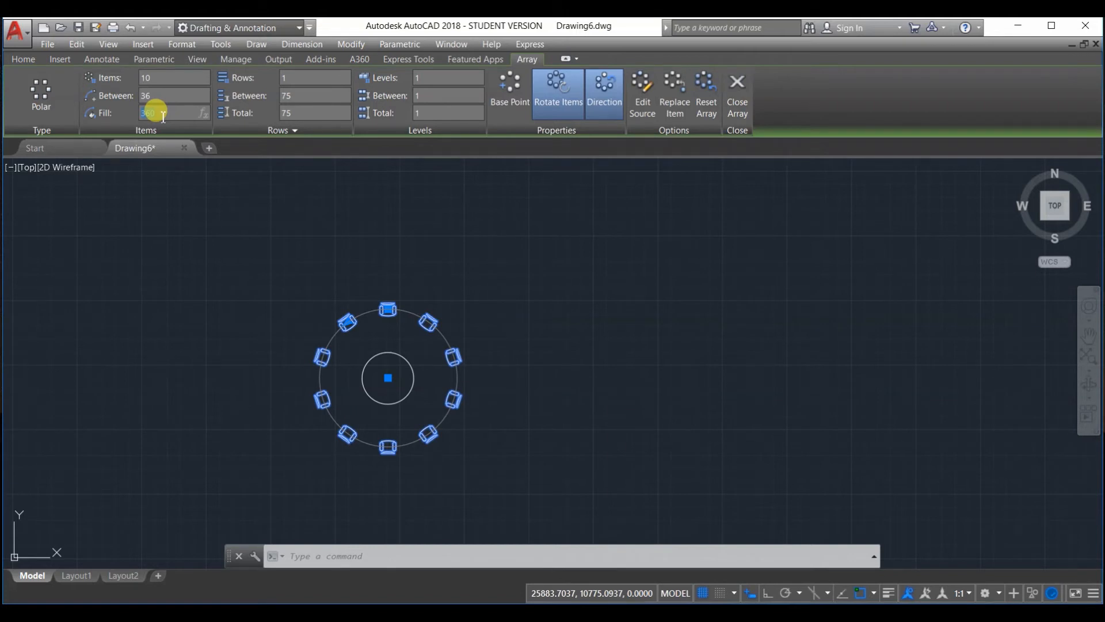
Give the armchair array 3 rows and set the row spacing first to 85, then to 100
{"action": "left_click", "coordinate": [289, 77]}
{"action": "key", "text": "Return"}
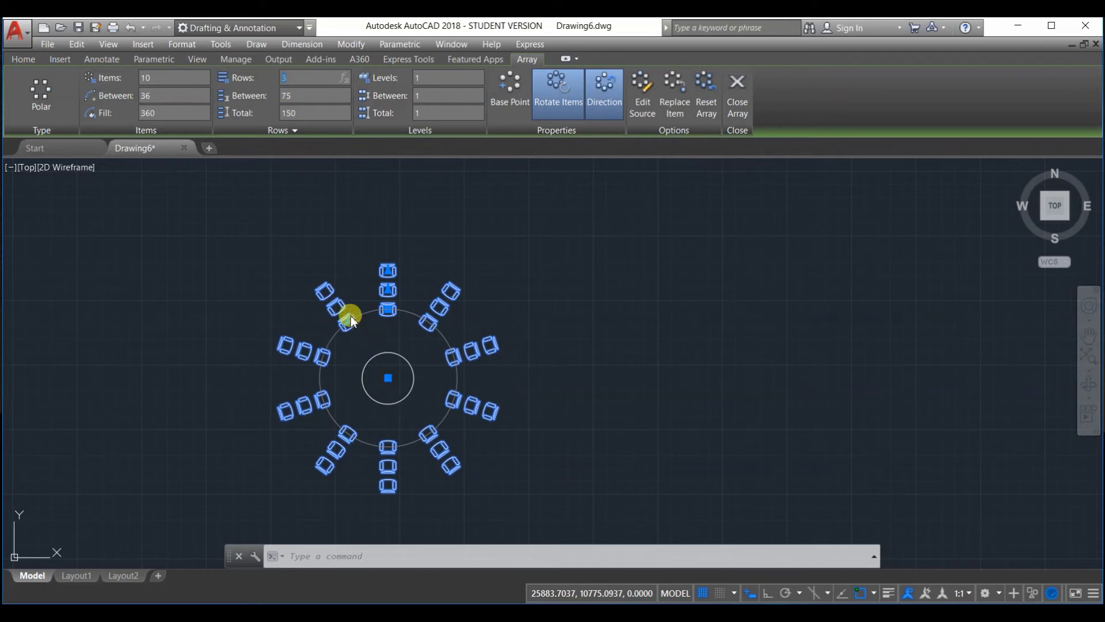
{"action": "left_click", "coordinate": [310, 96]}
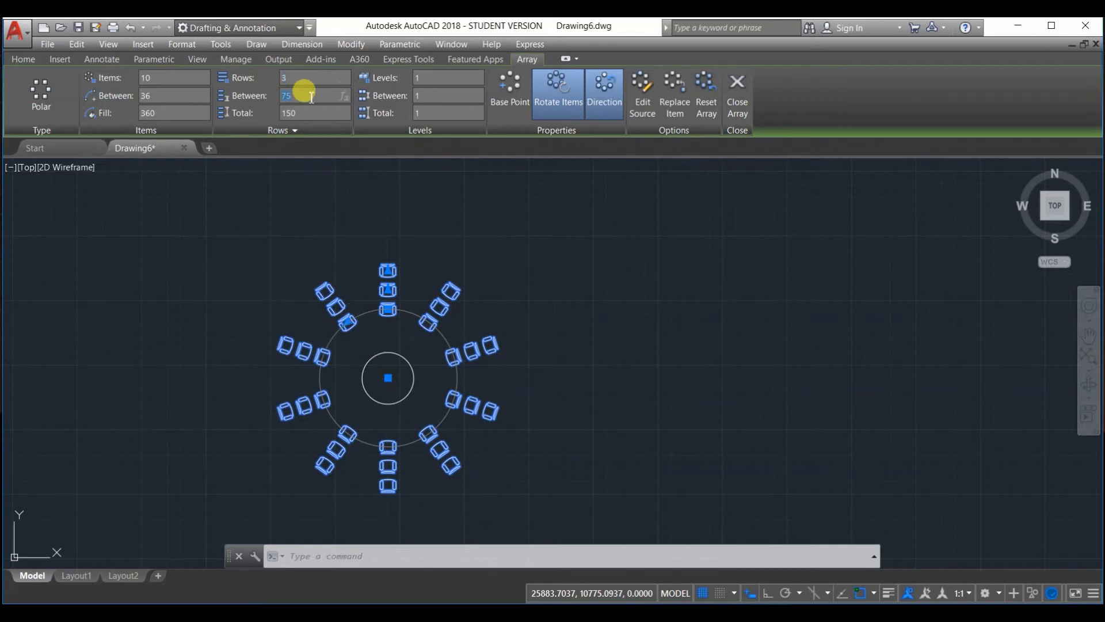
{"action": "type", "text": "85"}
{"action": "key", "text": "Return"}
{"action": "type", "text": "100"}
{"action": "key", "text": "Return"}
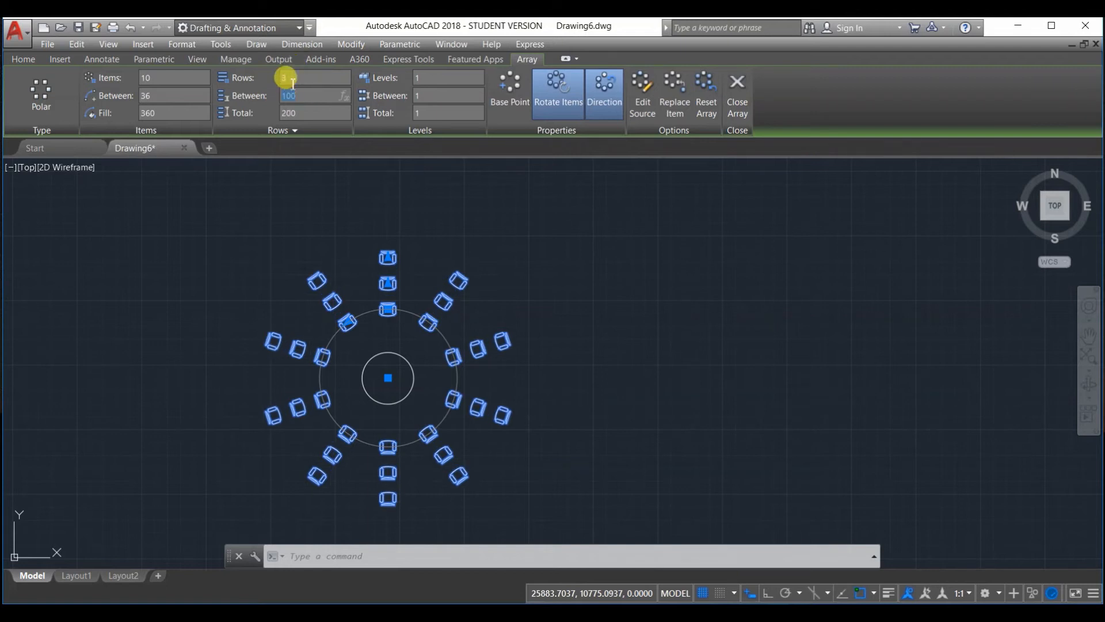
Increase the armchair array's number of rows to 5
{"action": "left_click", "coordinate": [300, 78]}
{"action": "key", "text": "Return"}
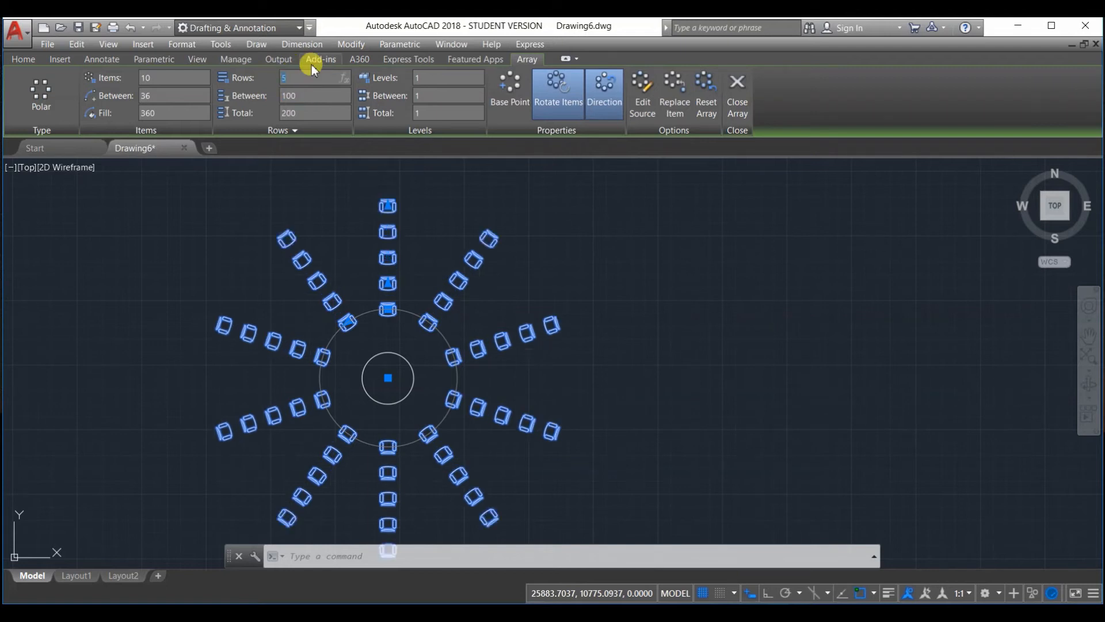
{"action": "scroll", "coordinate": [332, 294], "scroll_direction": "down", "scroll_amount": 4}
{"action": "scroll", "coordinate": [338, 323], "scroll_direction": "up", "scroll_amount": 4}
{"action": "scroll", "coordinate": [337, 326], "scroll_direction": "down", "scroll_amount": 2}
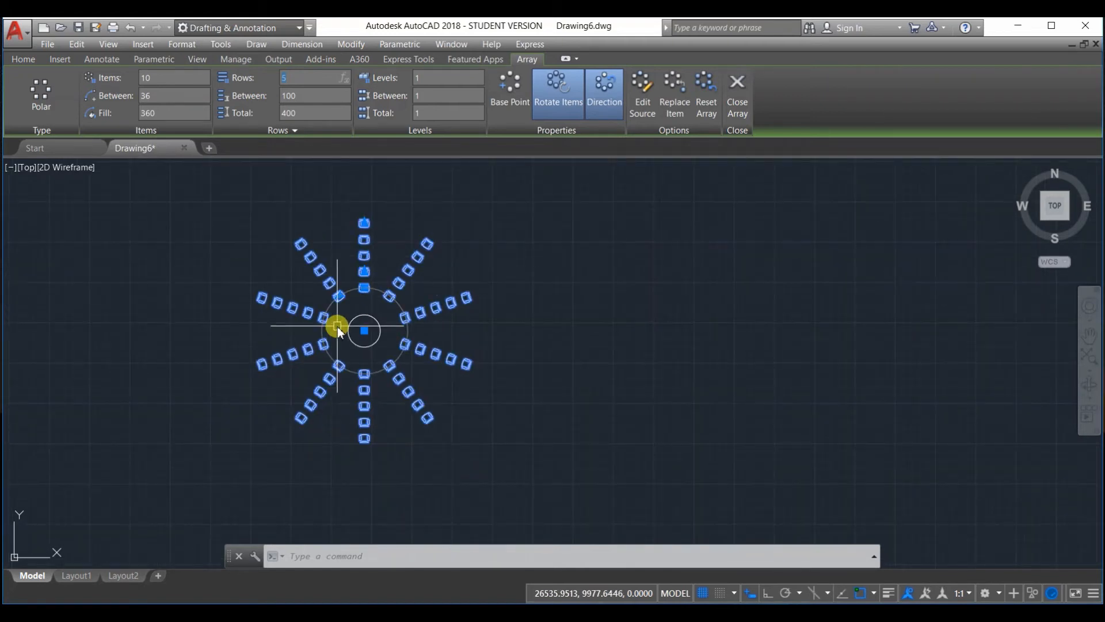
Give the armchair array 3 levels with a spacing of 15 between levels
{"action": "left_click", "coordinate": [429, 81]}
{"action": "key", "text": "Return"}
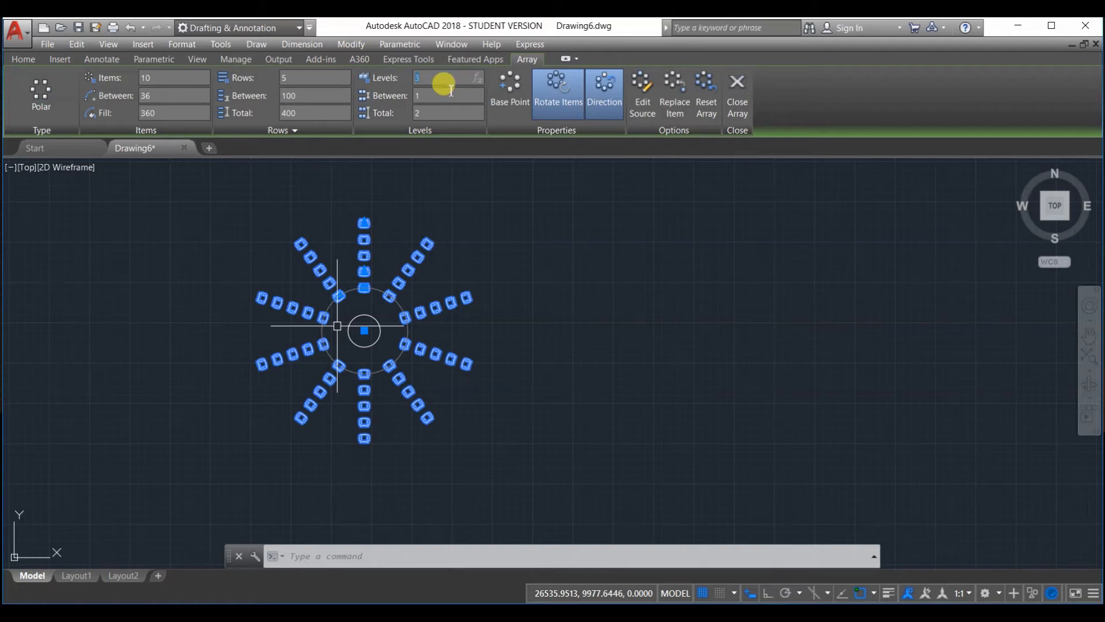
{"action": "left_click", "coordinate": [446, 93]}
{"action": "type", "text": "15"}
{"action": "key", "text": "Return"}
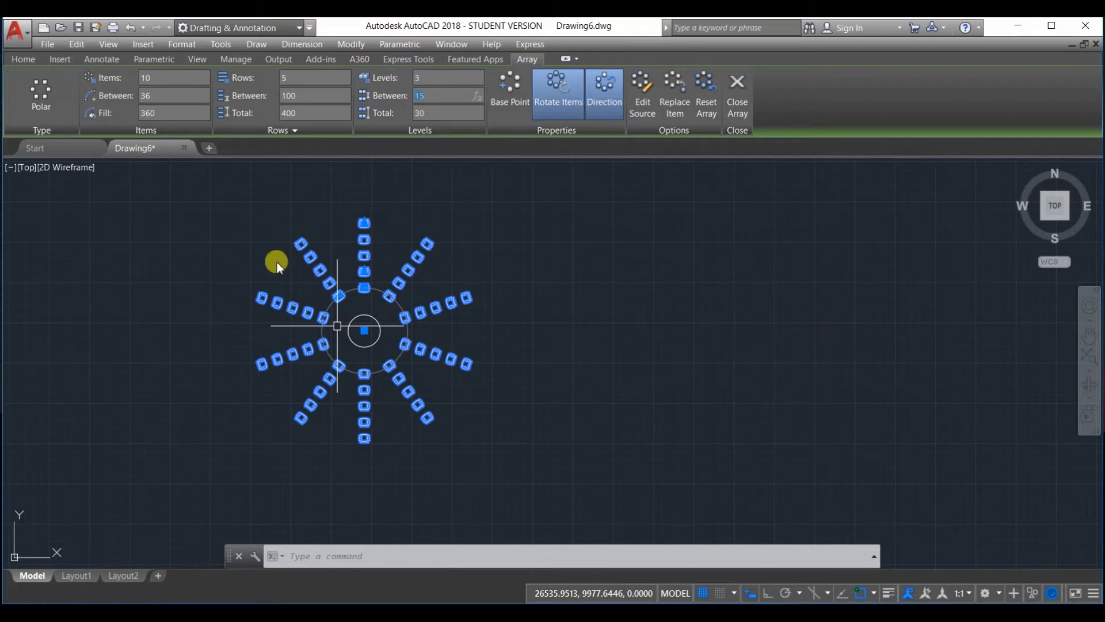
{"action": "left_click", "coordinate": [509, 290]}
{"action": "left_click", "coordinate": [559, 381]}
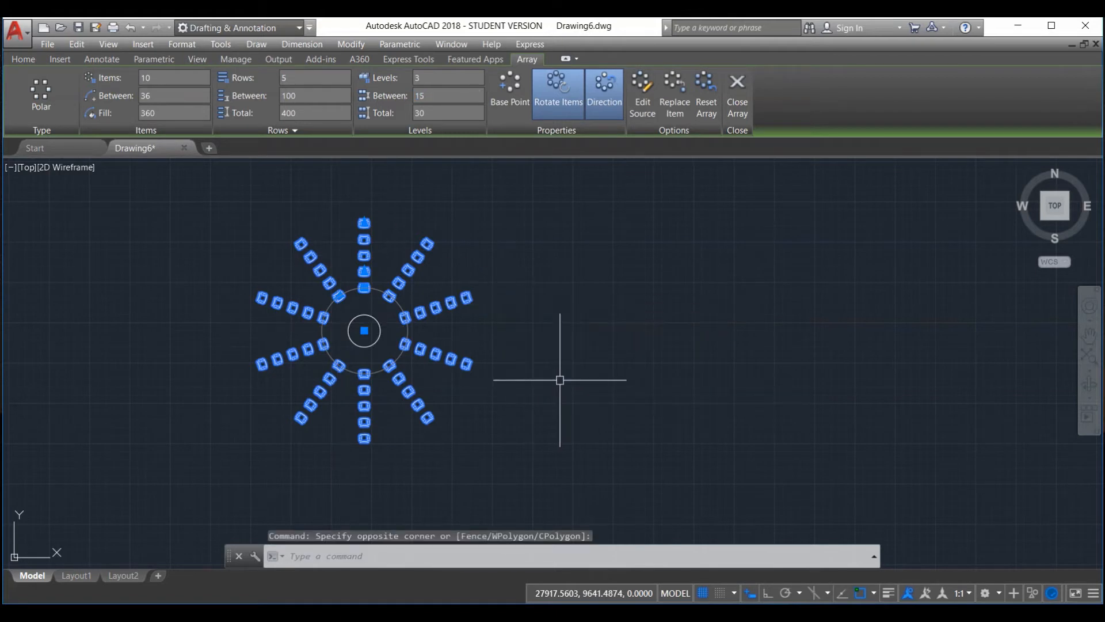
Examine the array's stacked levels in the Front view and from an orbited 3D angle, finishing in the Top view
{"action": "key", "text": "Escape"}
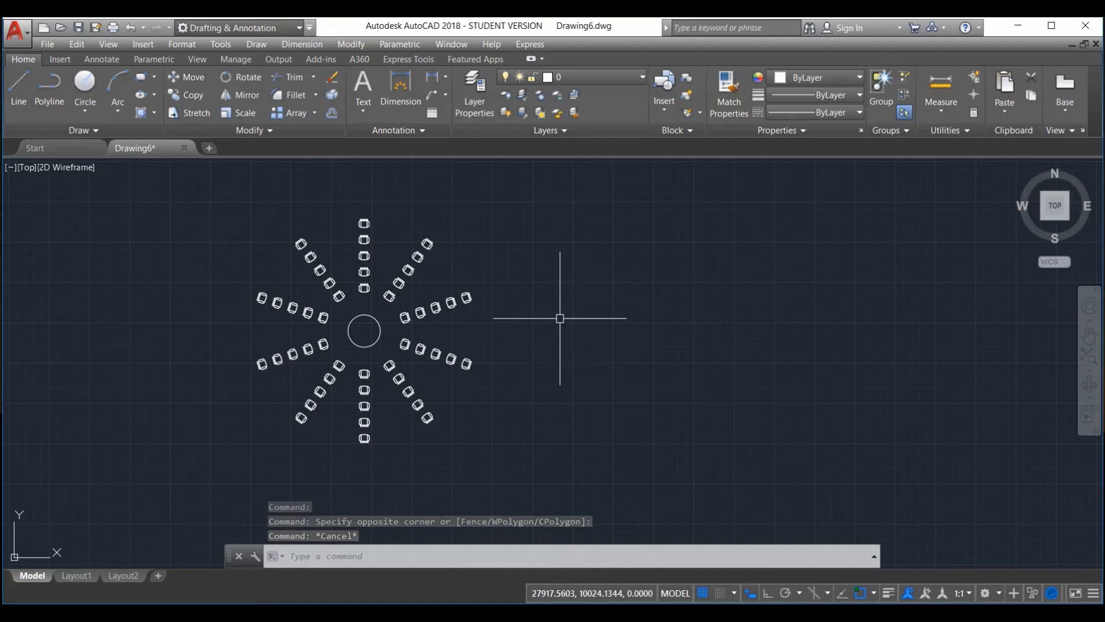
{"action": "left_click", "coordinate": [29, 168]}
{"action": "left_click", "coordinate": [61, 255]}
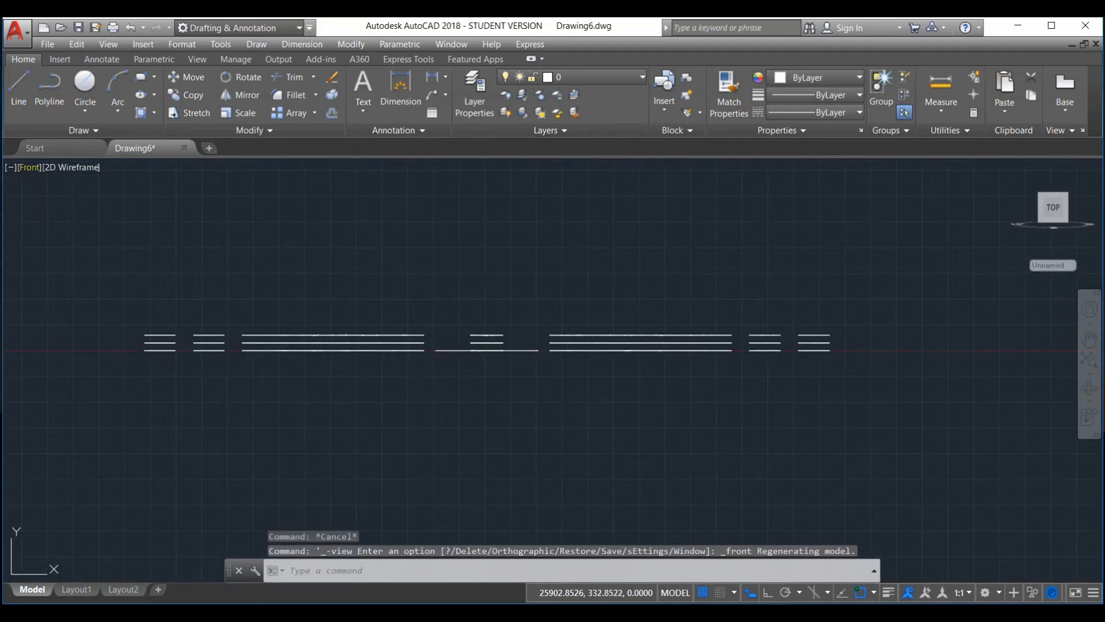
{"action": "left_click", "coordinate": [28, 167]}
{"action": "left_click", "coordinate": [81, 201]}
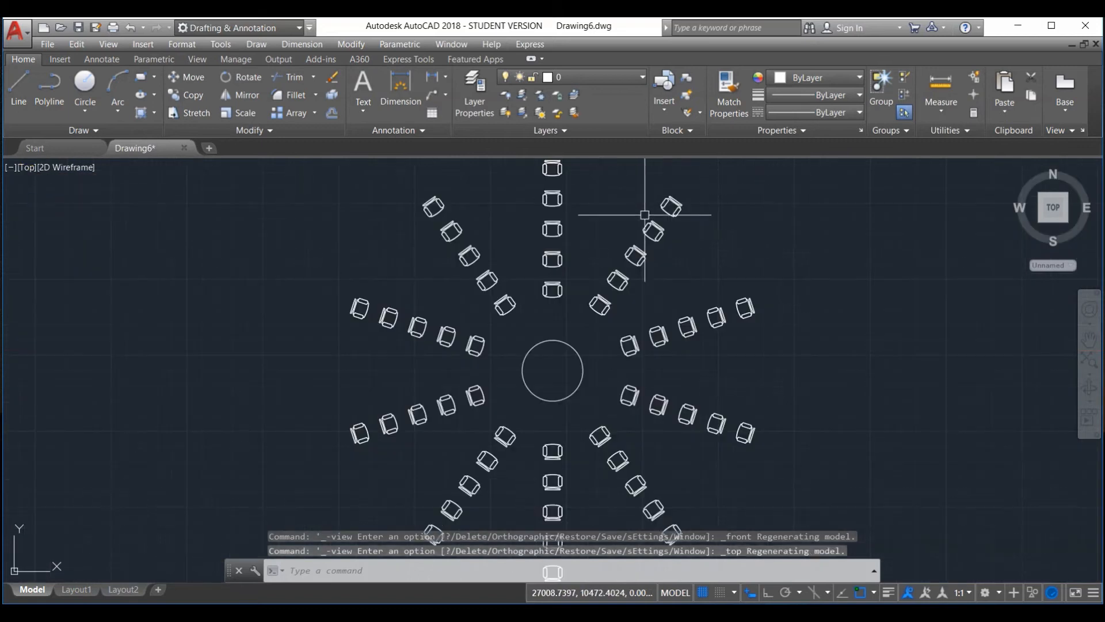
{"action": "middle_click_drag", "start_coordinate": [673, 395], "coordinate": [686, 197], "text": "shift"}
{"action": "scroll", "coordinate": [610, 288], "scroll_direction": "down", "scroll_amount": 5}
{"action": "scroll", "coordinate": [619, 368], "scroll_direction": "up", "scroll_amount": 10}
{"action": "middle_click_drag", "start_coordinate": [598, 369], "coordinate": [461, 322], "text": "shift"}
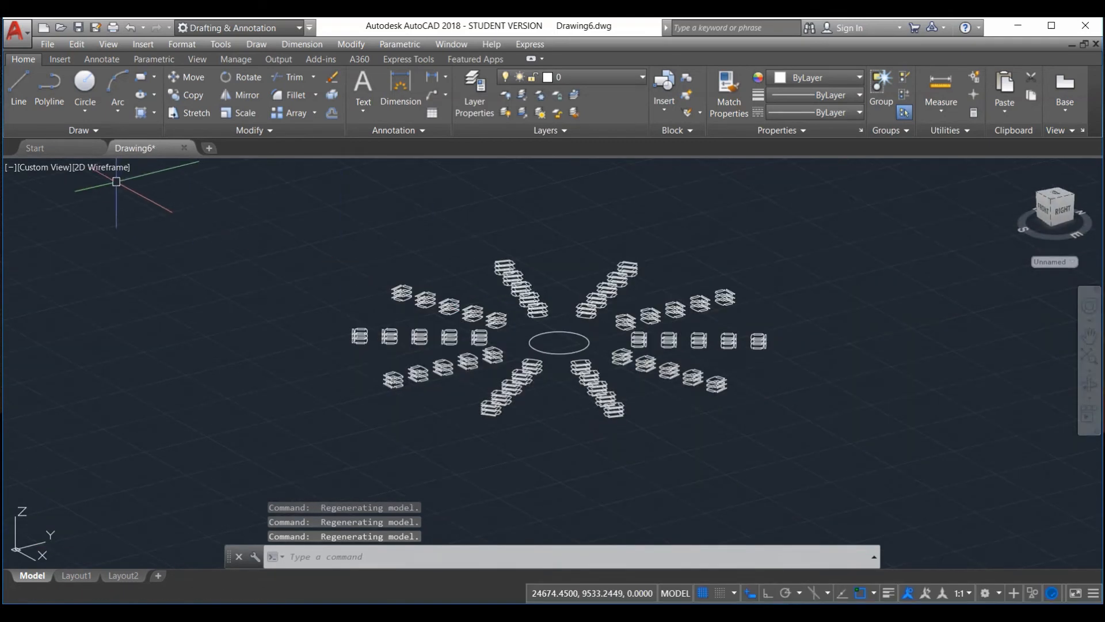
{"action": "left_click", "coordinate": [41, 167]}
{"action": "left_click", "coordinate": [63, 200]}
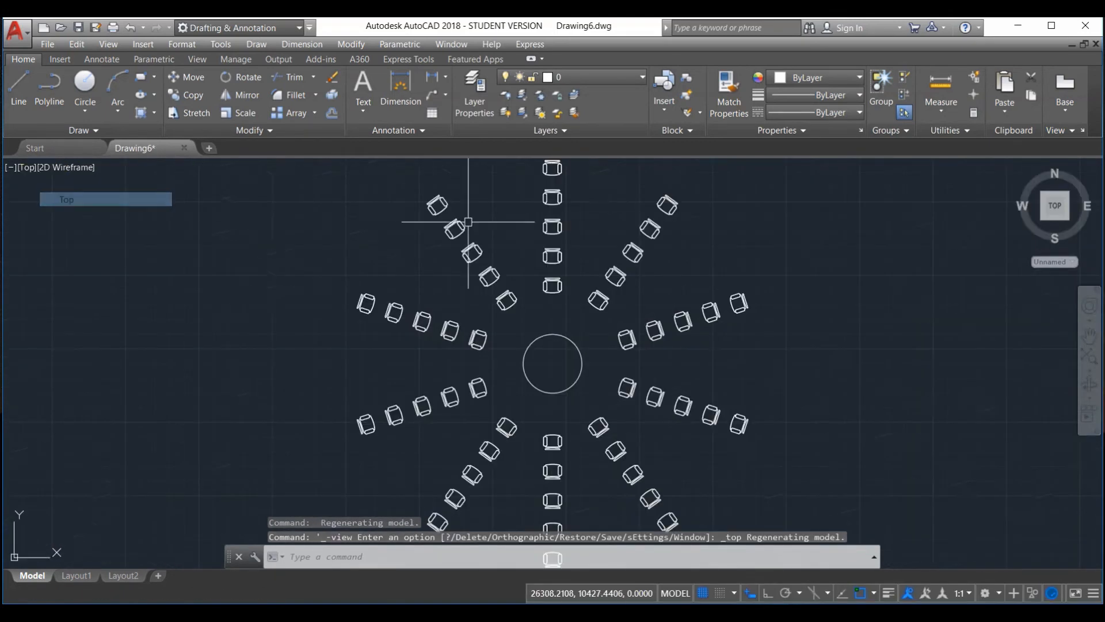
Select the armchair array and toggle its Rotate Items and Direction options off and back on
{"action": "left_click", "coordinate": [498, 275]}
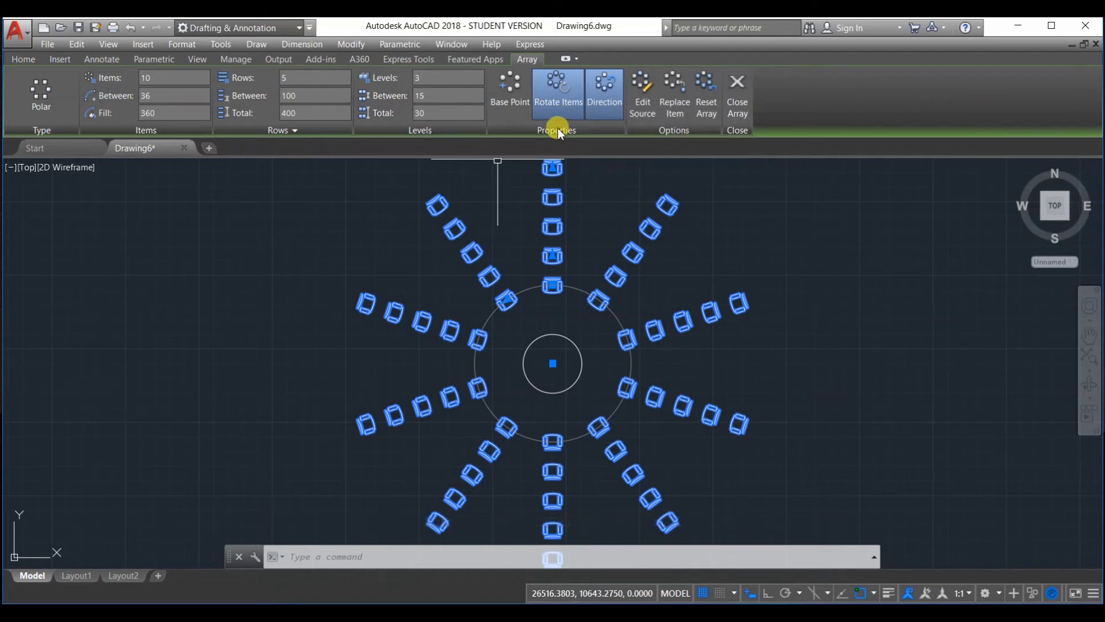
{"action": "left_click", "coordinate": [562, 95]}
{"action": "left_click", "coordinate": [562, 95]}
{"action": "left_click", "coordinate": [604, 86]}
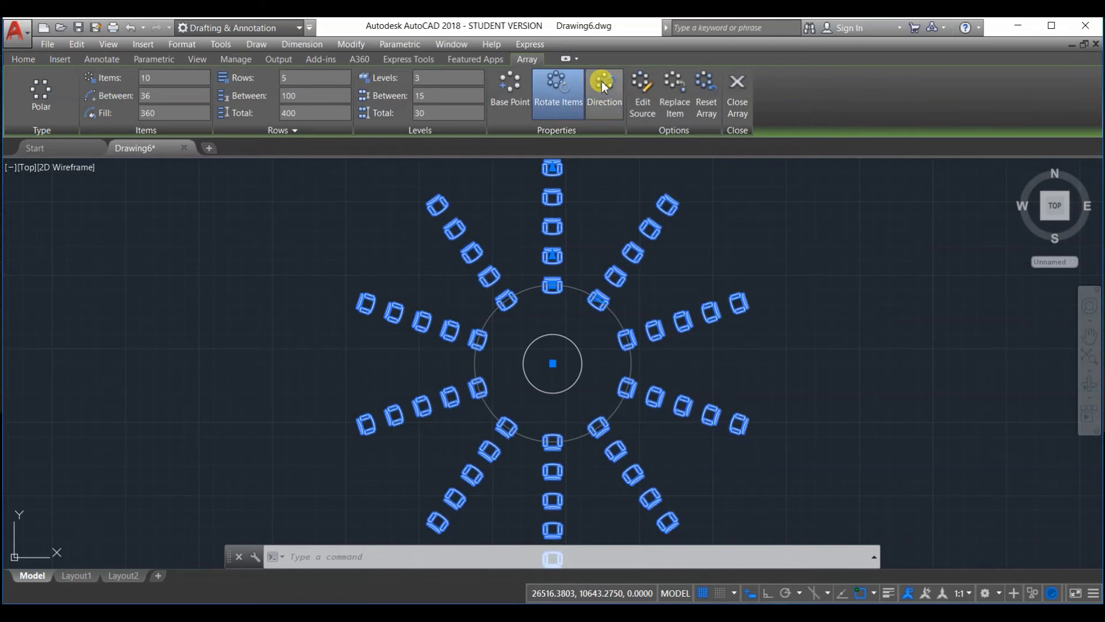
{"action": "left_click", "coordinate": [603, 87]}
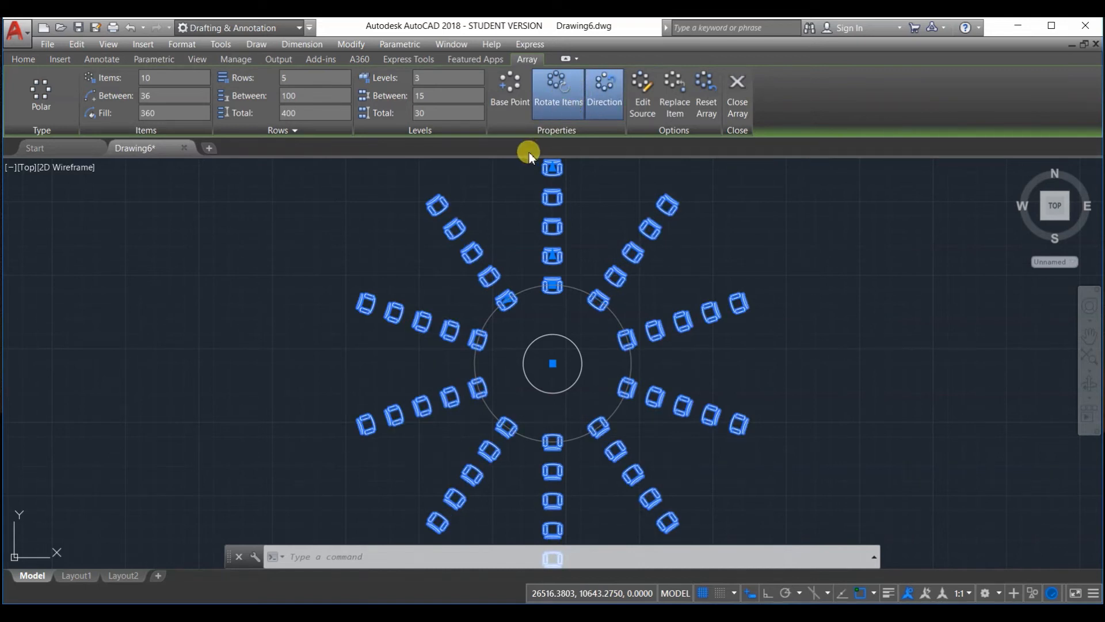
{"action": "scroll", "coordinate": [538, 237], "scroll_direction": "up", "scroll_amount": 3}
{"action": "scroll", "coordinate": [538, 237], "scroll_direction": "down", "scroll_amount": 3}
{"action": "scroll", "coordinate": [537, 231], "scroll_direction": "down", "scroll_amount": 4}
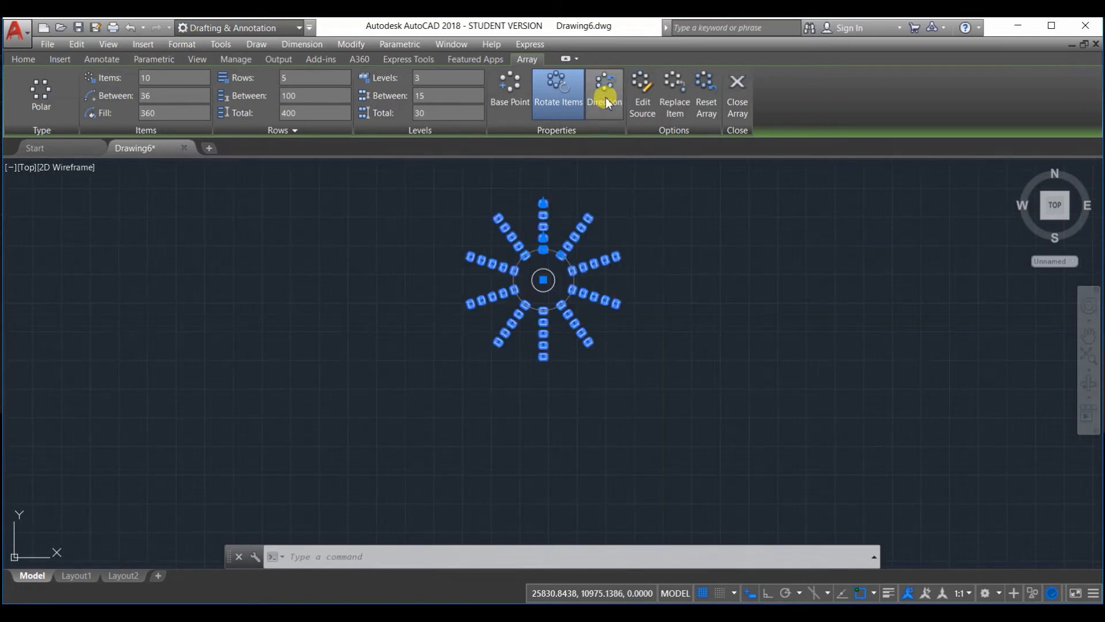
{"action": "scroll", "coordinate": [529, 263], "scroll_direction": "up", "scroll_amount": 6}
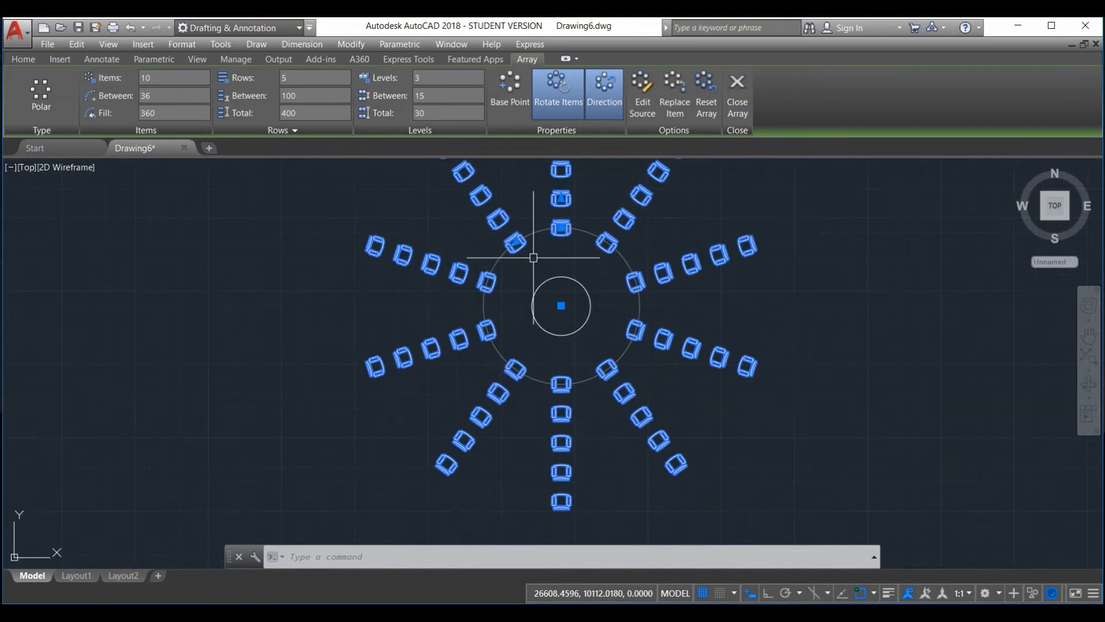
Reselect the armchair array and examine how its chairs are oriented around the circle
{"action": "key", "text": "Escape"}
{"action": "left_click", "coordinate": [494, 242]}
{"action": "left_click", "coordinate": [505, 254]}
{"action": "left_click", "coordinate": [505, 253]}
{"action": "scroll", "coordinate": [506, 264], "scroll_direction": "up", "scroll_amount": 5}
{"action": "scroll", "coordinate": [513, 248], "scroll_direction": "down", "scroll_amount": 10}
{"action": "scroll", "coordinate": [429, 328], "scroll_direction": "up", "scroll_amount": 5}
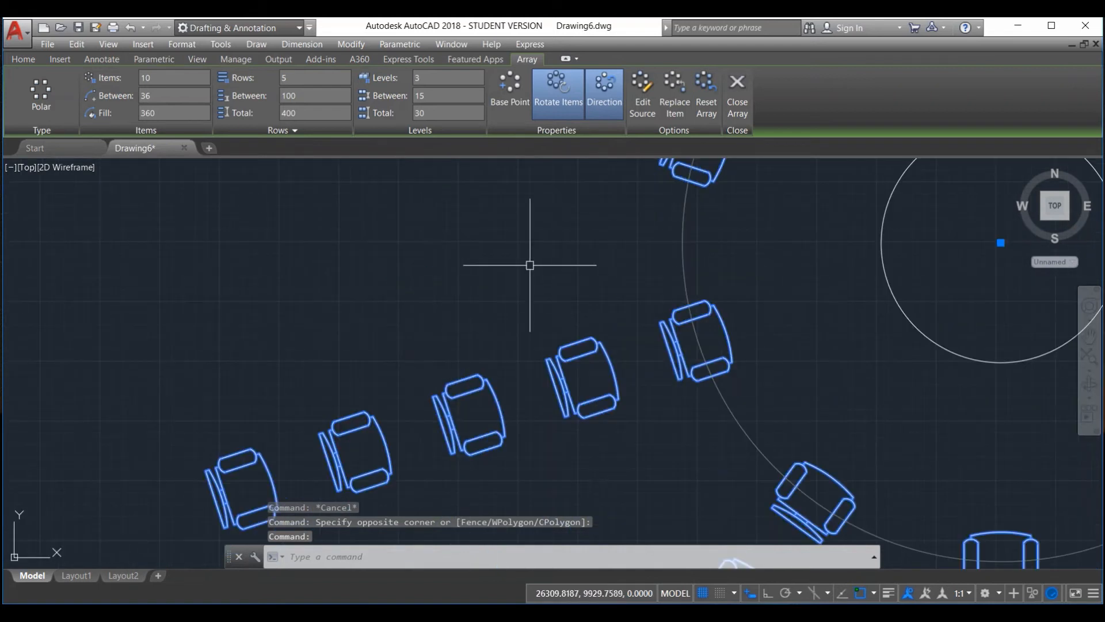
{"action": "scroll", "coordinate": [528, 264], "scroll_direction": "down", "scroll_amount": 5}
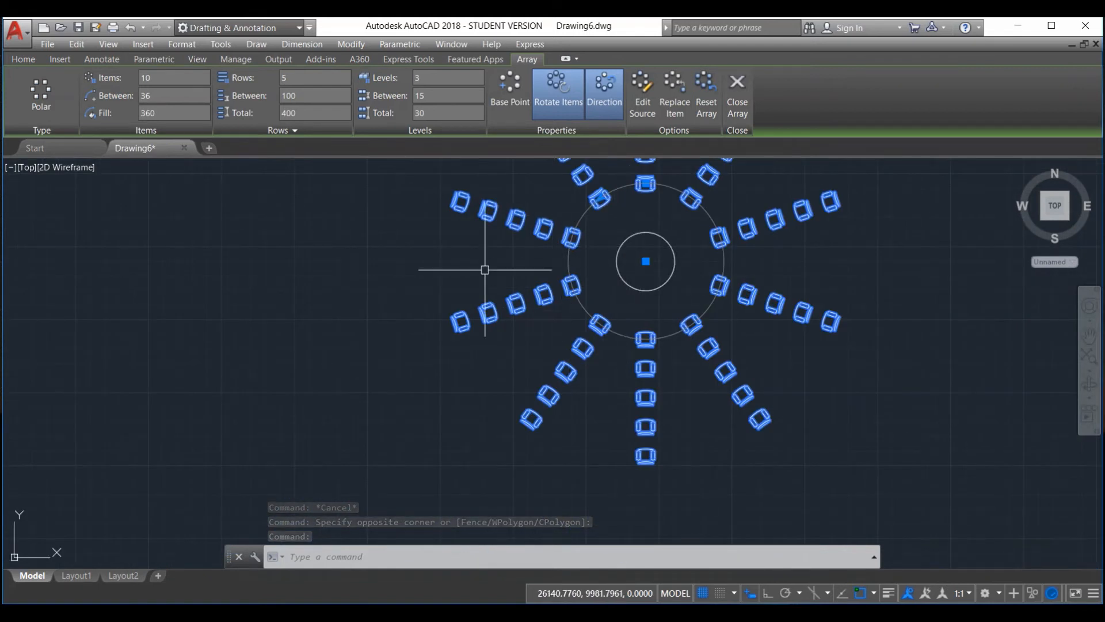
{"action": "scroll", "coordinate": [487, 311], "scroll_direction": "up", "scroll_amount": 5}
{"action": "scroll", "coordinate": [495, 288], "scroll_direction": "down", "scroll_amount": 4}
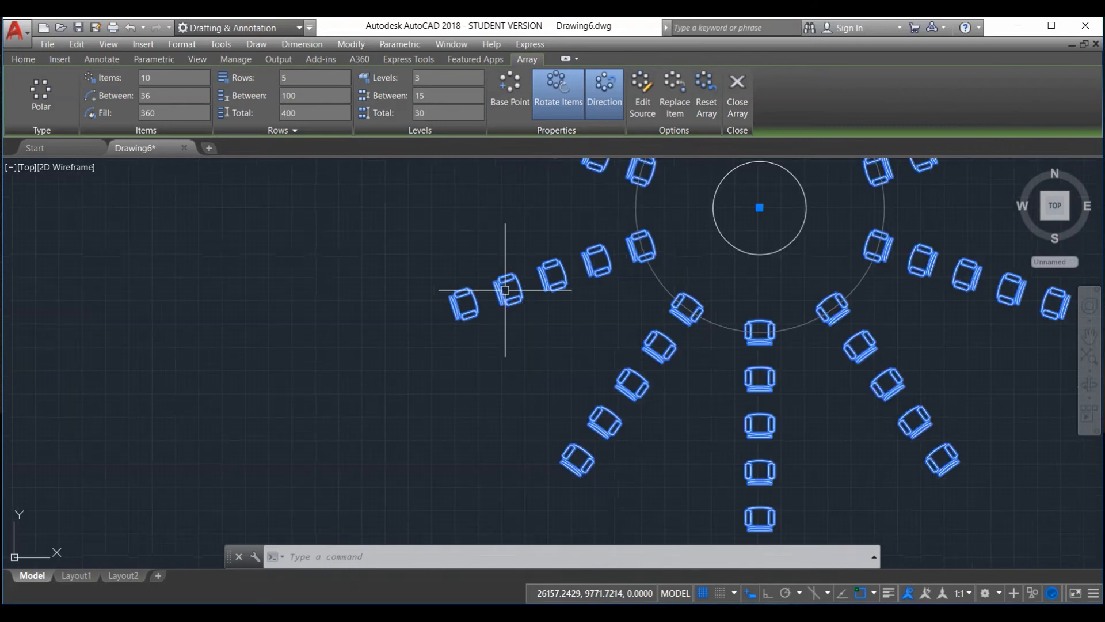
{"action": "scroll", "coordinate": [699, 320], "scroll_direction": "up", "scroll_amount": 3}
{"action": "scroll", "coordinate": [600, 293], "scroll_direction": "down", "scroll_amount": 6}
{"action": "scroll", "coordinate": [618, 256], "scroll_direction": "up", "scroll_amount": 6}
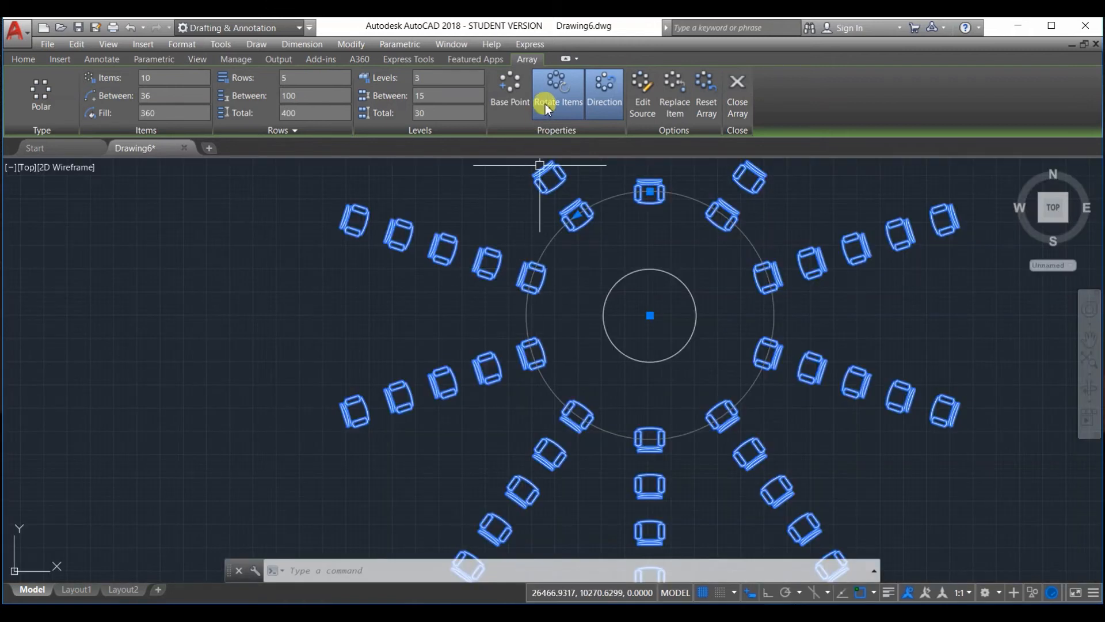
Turn off Rotate Items for the armchair array and inspect the chairs' orientation
{"action": "left_click", "coordinate": [563, 92]}
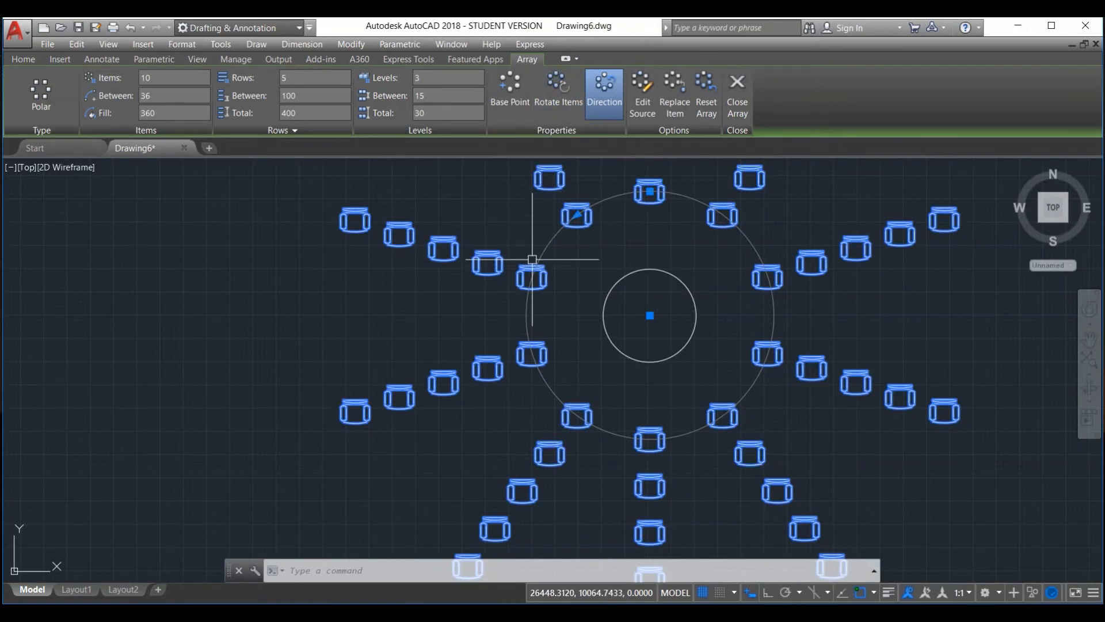
{"action": "scroll", "coordinate": [529, 269], "scroll_direction": "down", "scroll_amount": 2}
{"action": "scroll", "coordinate": [528, 267], "scroll_direction": "up", "scroll_amount": 4}
{"action": "scroll", "coordinate": [529, 267], "scroll_direction": "up", "scroll_amount": 6}
{"action": "scroll", "coordinate": [528, 268], "scroll_direction": "down", "scroll_amount": 10}
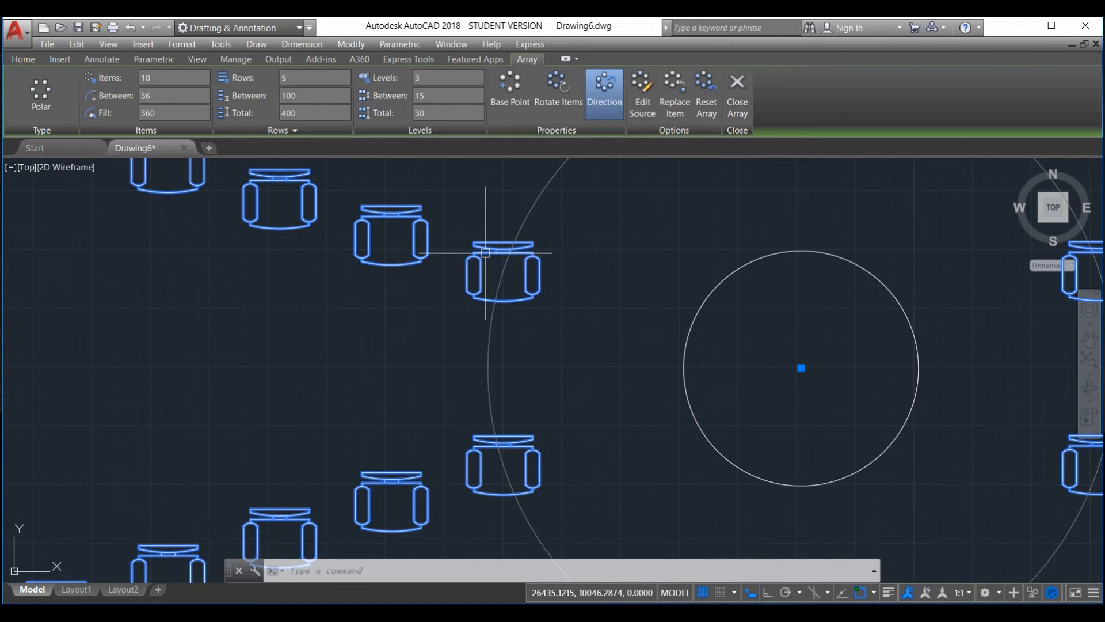
{"action": "scroll", "coordinate": [592, 357], "scroll_direction": "up", "scroll_amount": 5}
{"action": "scroll", "coordinate": [592, 328], "scroll_direction": "down", "scroll_amount": 7}
Turn Rotate Items back on for the array, inspect the chairs around the circle, and deselect the array
{"action": "left_click", "coordinate": [584, 84]}
{"action": "left_click", "coordinate": [557, 87]}
{"action": "scroll", "coordinate": [568, 259], "scroll_direction": "up", "scroll_amount": 5}
{"action": "scroll", "coordinate": [617, 283], "scroll_direction": "down", "scroll_amount": 5}
{"action": "scroll", "coordinate": [617, 283], "scroll_direction": "up", "scroll_amount": 5}
{"action": "scroll", "coordinate": [605, 275], "scroll_direction": "down", "scroll_amount": 5}
{"action": "scroll", "coordinate": [588, 271], "scroll_direction": "up", "scroll_amount": 5}
{"action": "scroll", "coordinate": [578, 237], "scroll_direction": "down", "scroll_amount": 5}
{"action": "key", "text": "Escape"}
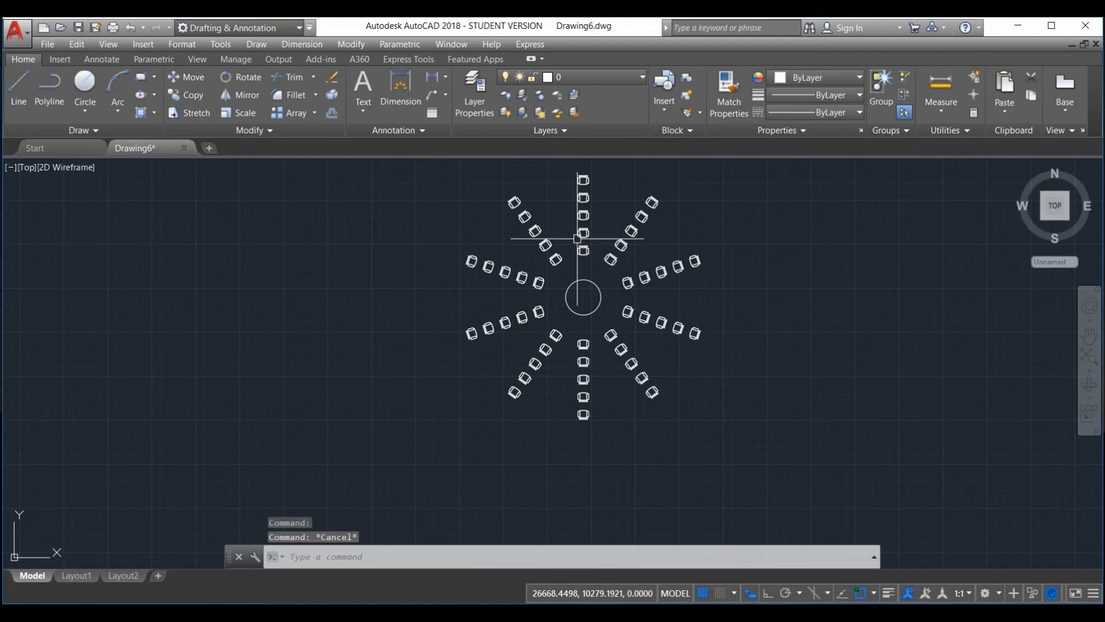
Select the armchair array again for editing
{"action": "left_click", "coordinate": [551, 246]}
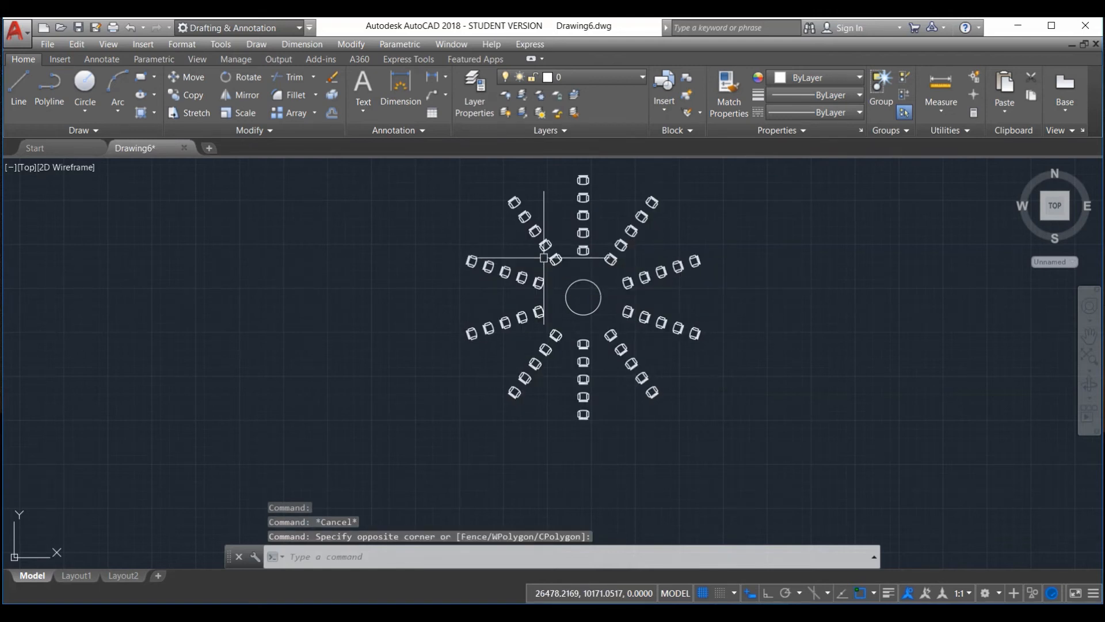
{"action": "left_click", "coordinate": [544, 255]}
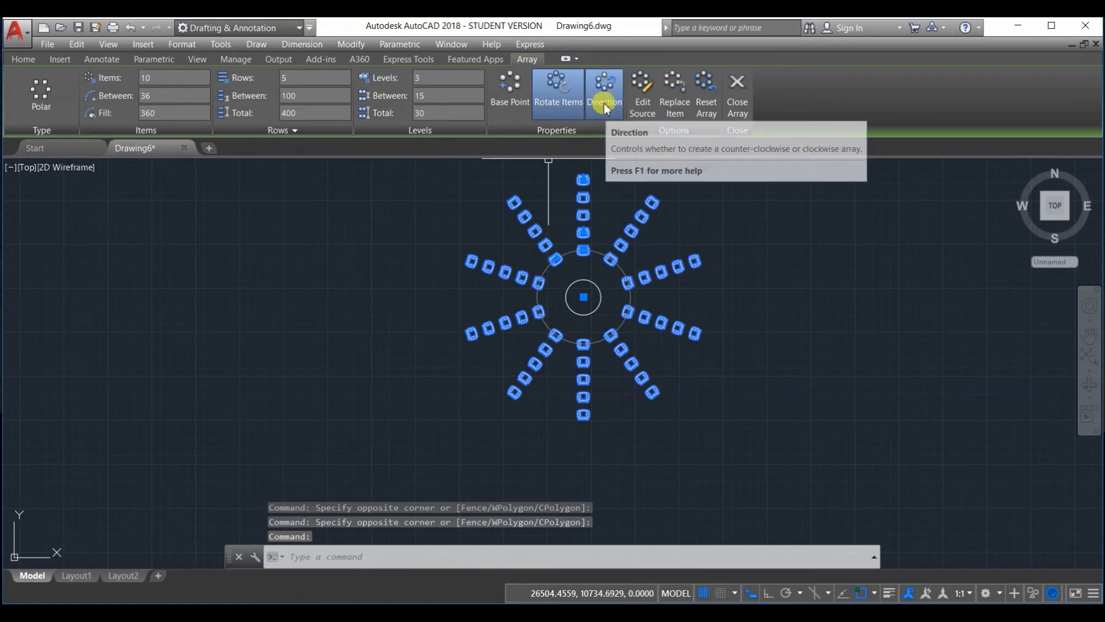
{"action": "left_click", "coordinate": [521, 95]}
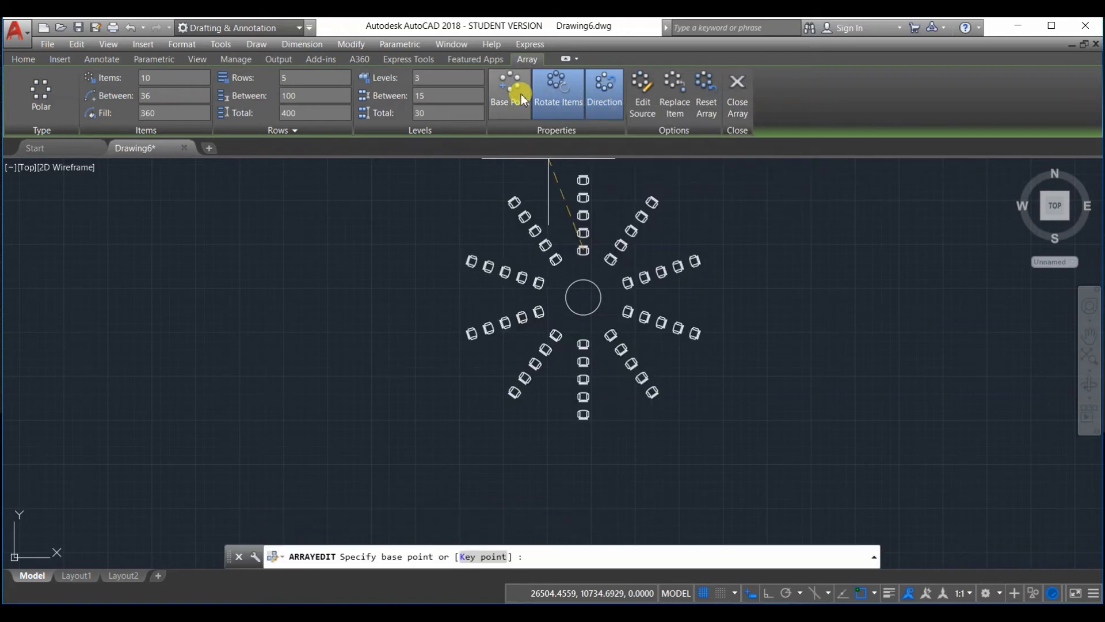
{"action": "scroll", "coordinate": [587, 312], "scroll_direction": "up", "scroll_amount": 5}
{"action": "scroll", "coordinate": [516, 308], "scroll_direction": "down", "scroll_amount": 5}
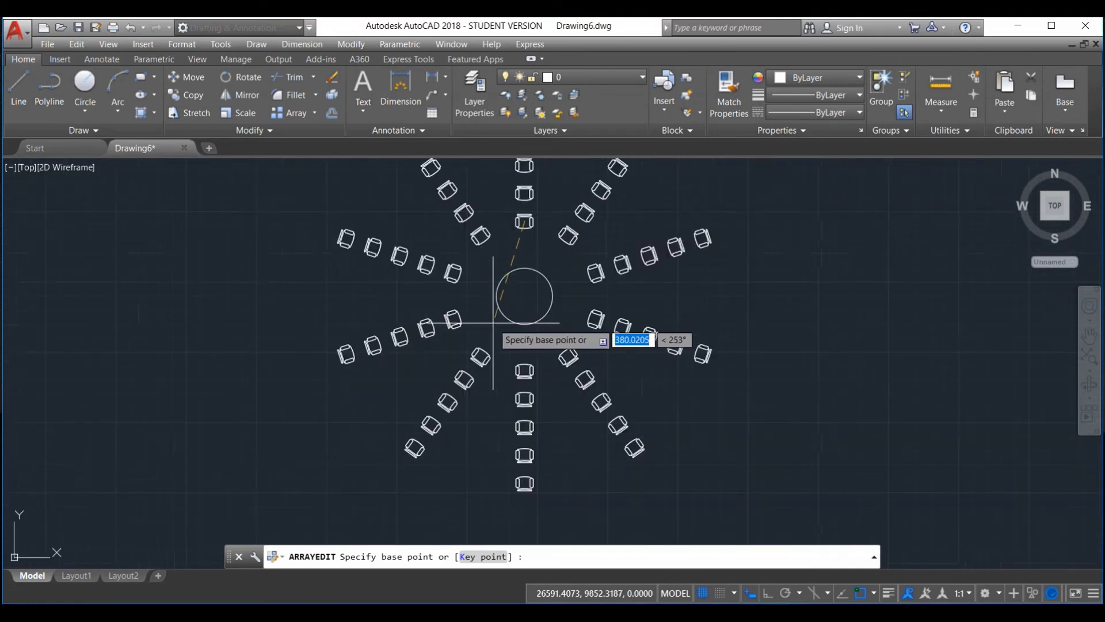
{"action": "scroll", "coordinate": [460, 314], "scroll_direction": "up", "scroll_amount": 5}
{"action": "scroll", "coordinate": [577, 274], "scroll_direction": "down", "scroll_amount": 5}
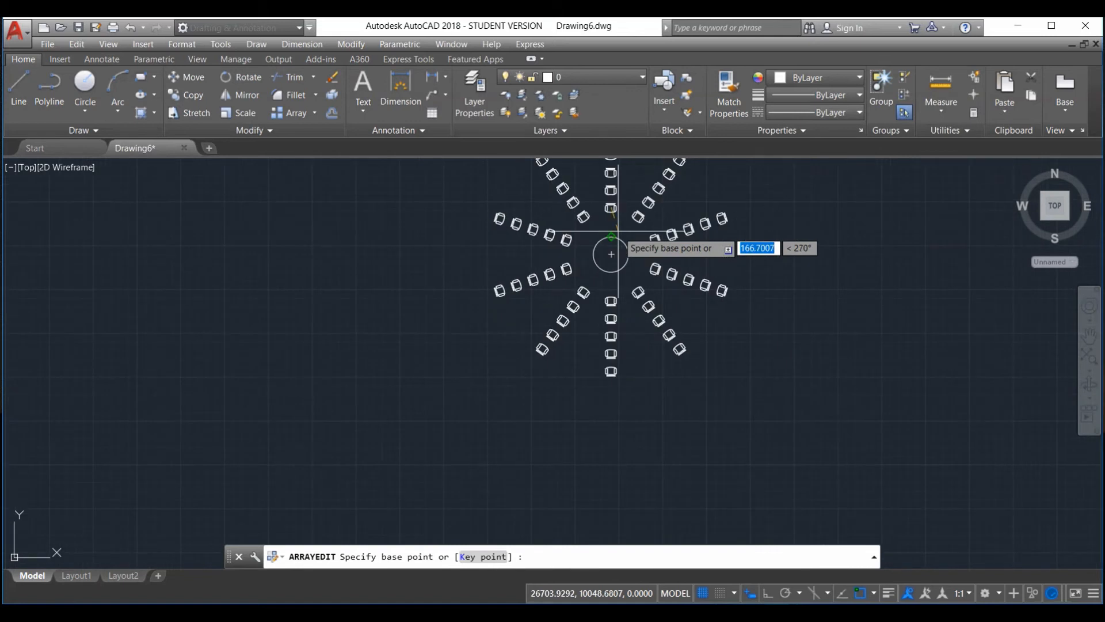
{"action": "key", "text": "Escape"}
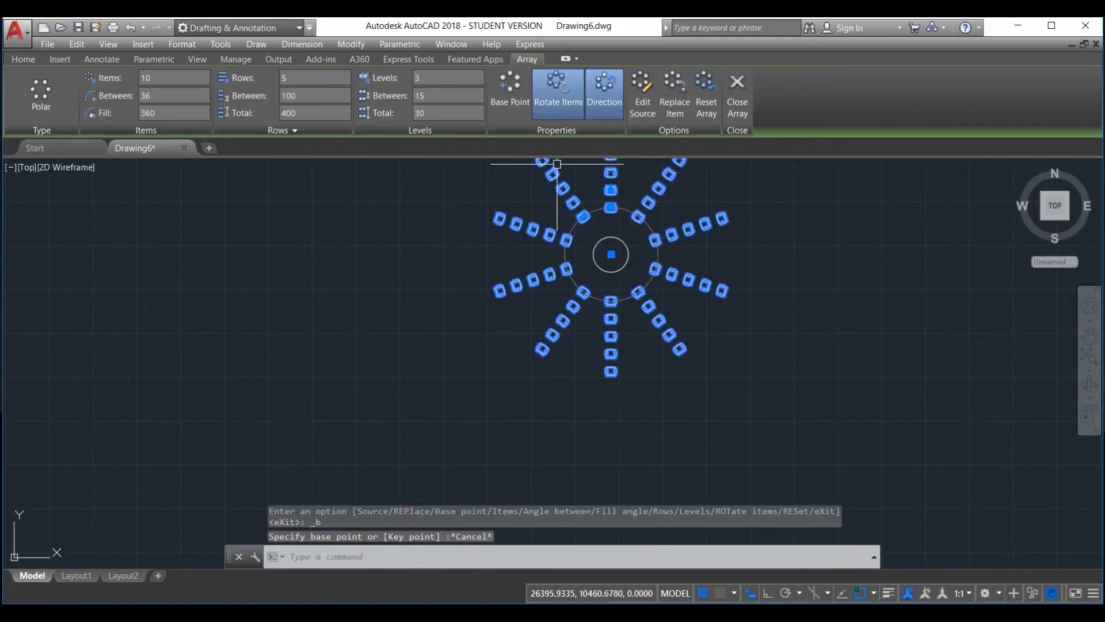
Start editing the array's source objects by picking an armchair in the upper-left spoke and accepting the array editing state
{"action": "left_click", "coordinate": [619, 99]}
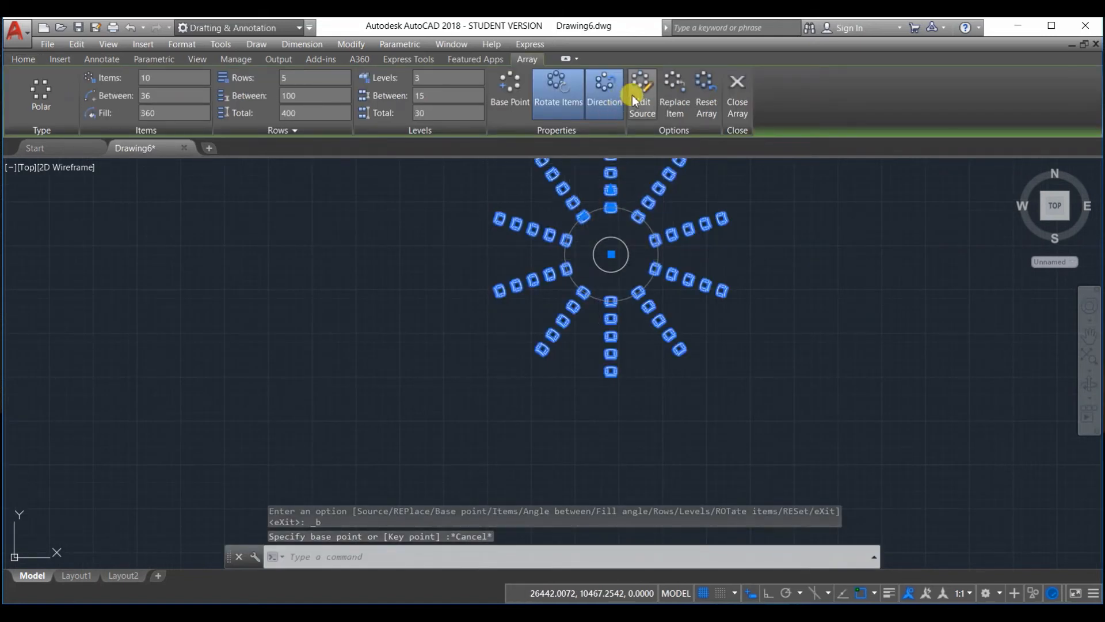
{"action": "left_click", "coordinate": [632, 96]}
{"action": "middle_click_drag", "start_coordinate": [600, 241], "coordinate": [468, 345]}
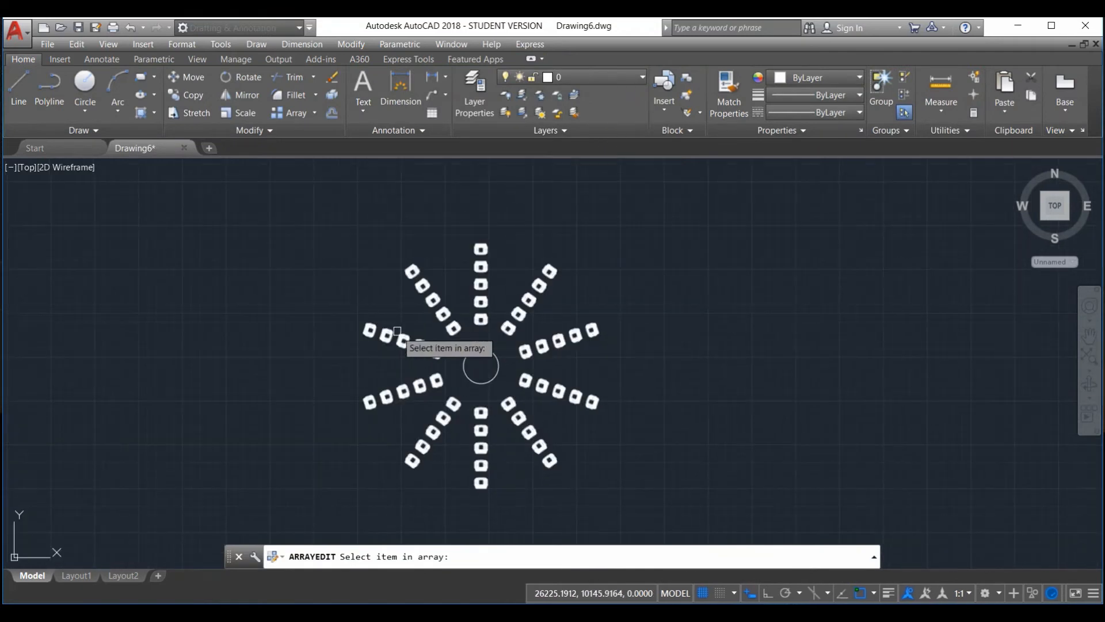
{"action": "scroll", "coordinate": [403, 330], "scroll_direction": "up", "scroll_amount": 4}
{"action": "left_click", "coordinate": [474, 291]}
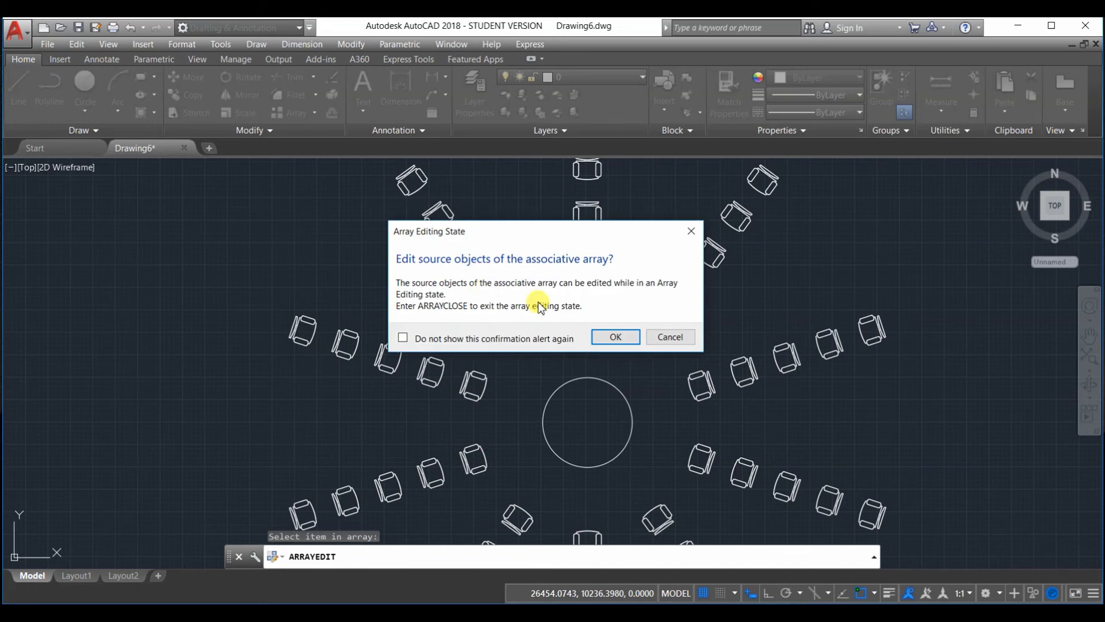
{"action": "left_click", "coordinate": [615, 336]}
{"action": "scroll", "coordinate": [543, 308], "scroll_direction": "up", "scroll_amount": 5}
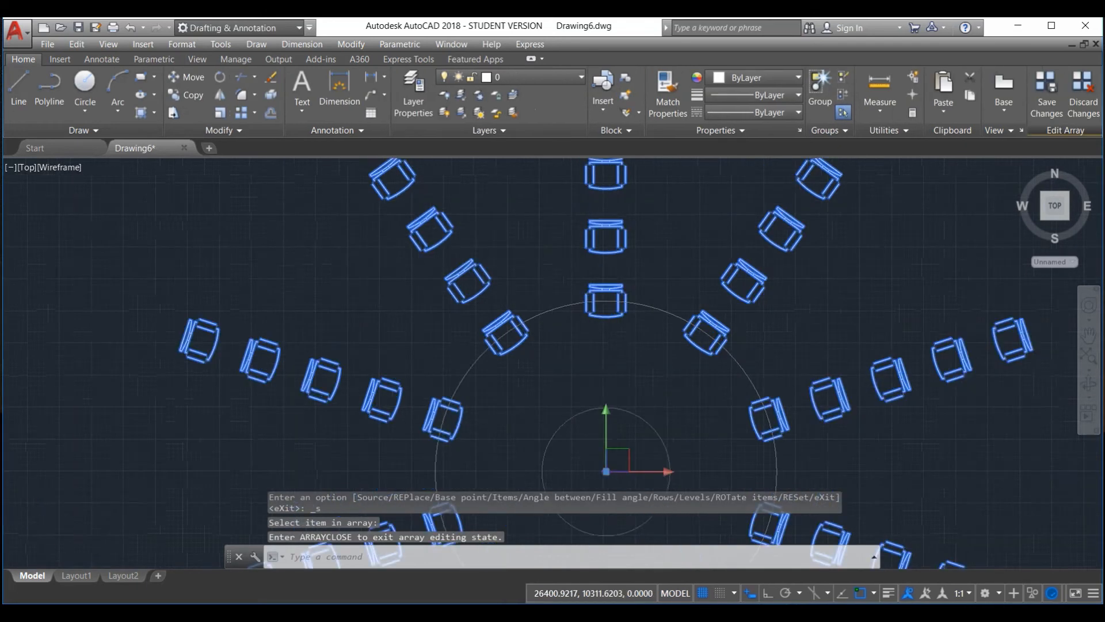
Draw a small circle in the middle of the seat of the armchair being edited in the upper-left spoke
{"action": "left_click", "coordinate": [85, 84]}
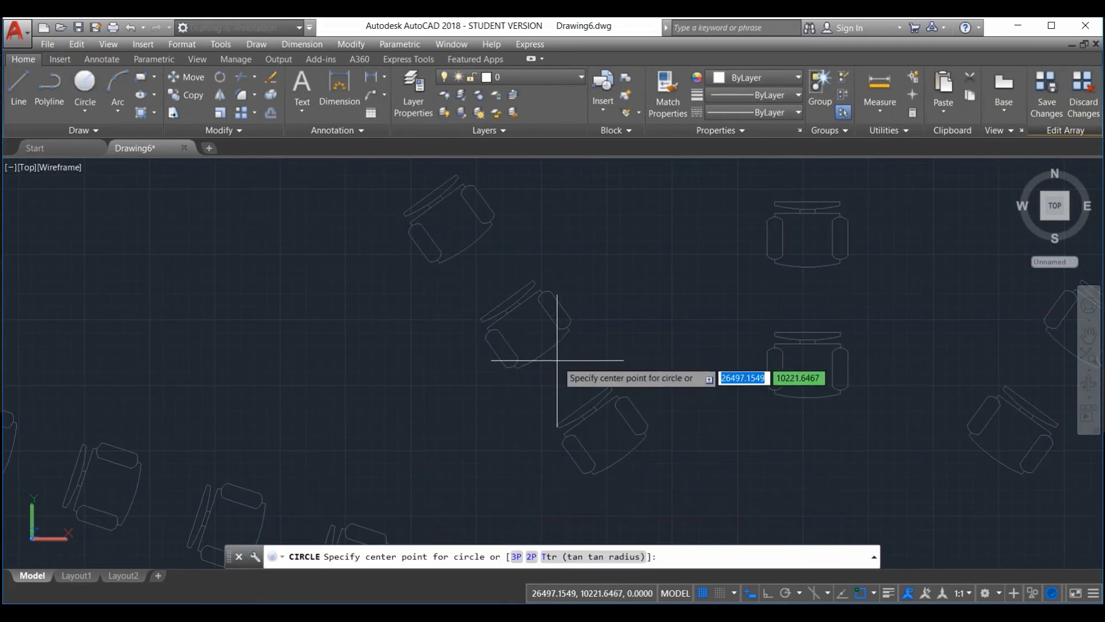
{"action": "left_click", "coordinate": [527, 330]}
{"action": "left_click", "coordinate": [540, 340]}
{"action": "scroll", "coordinate": [540, 340], "scroll_direction": "down", "scroll_amount": 6}
{"action": "scroll", "coordinate": [562, 239], "scroll_direction": "up", "scroll_amount": 3}
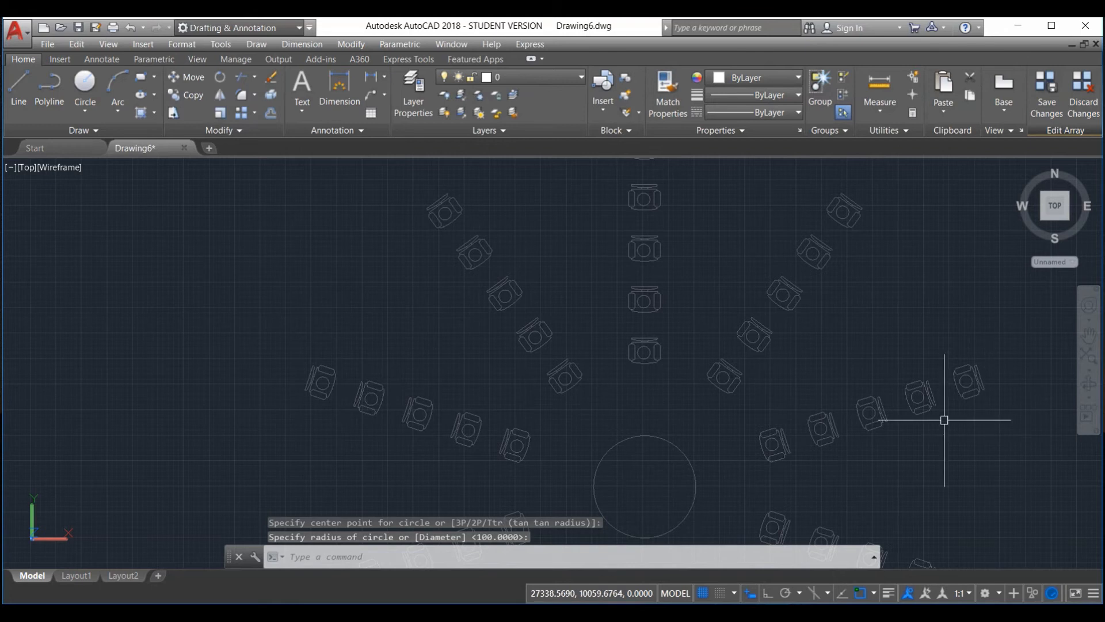
Check the added circle across the array's armchairs and save the changes to the array source
{"action": "scroll", "coordinate": [590, 403], "scroll_direction": "up", "scroll_amount": 2}
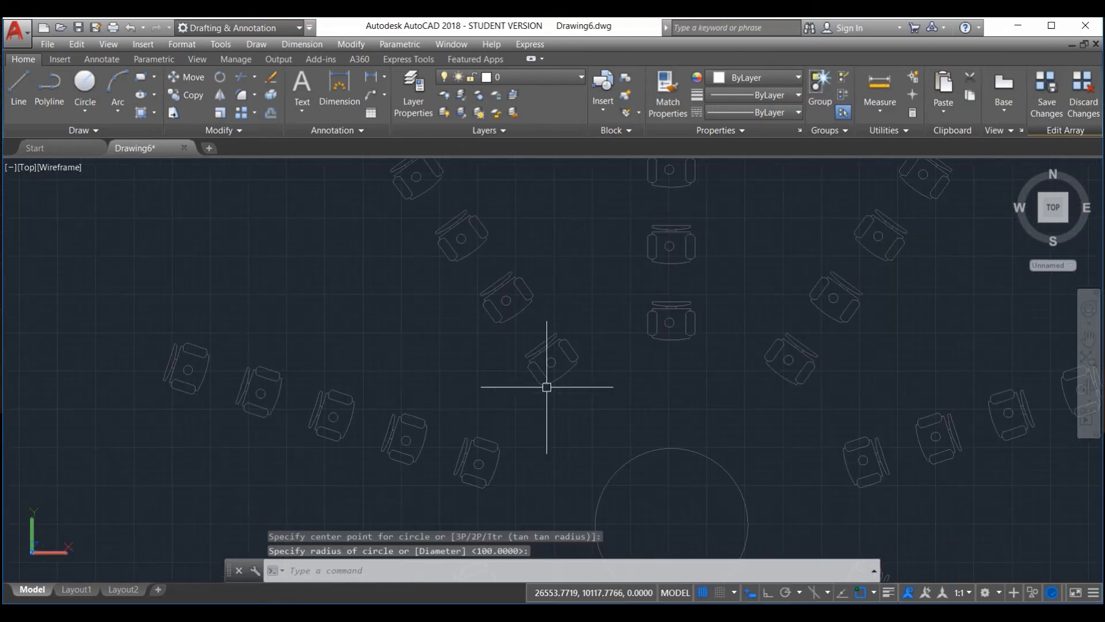
{"action": "scroll", "coordinate": [537, 393], "scroll_direction": "down", "scroll_amount": 4}
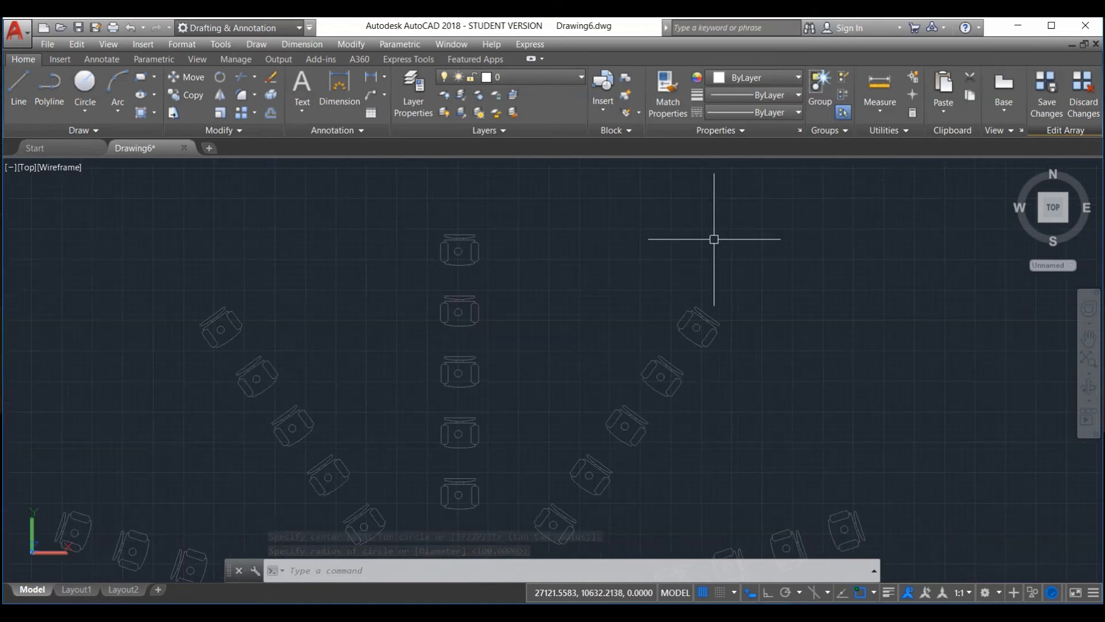
{"action": "scroll", "coordinate": [382, 382], "scroll_direction": "up", "scroll_amount": 4}
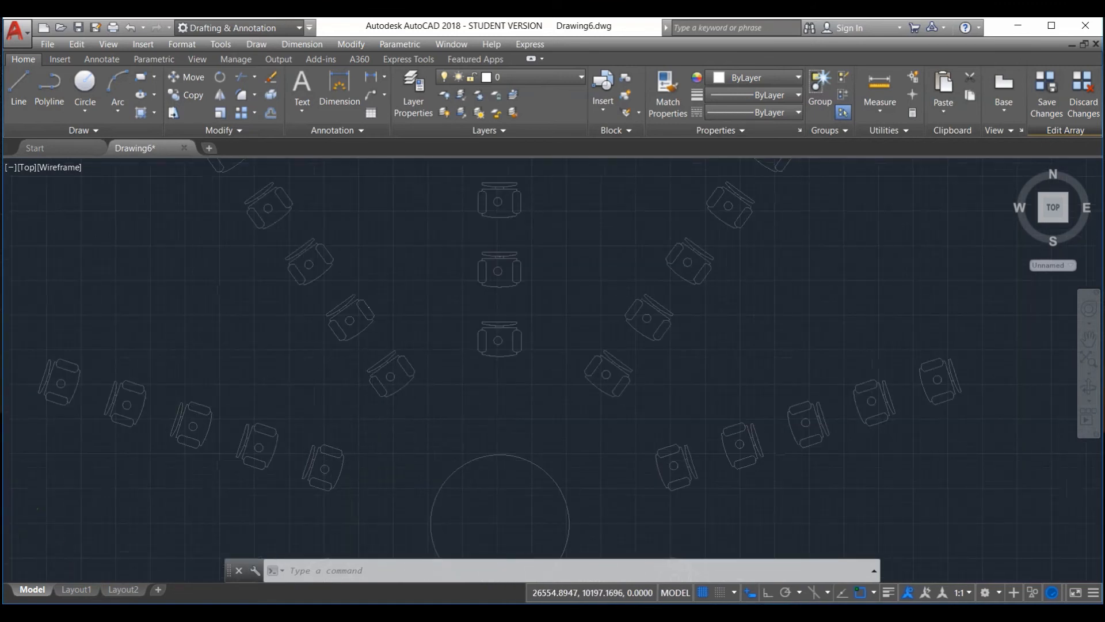
{"action": "scroll", "coordinate": [385, 321], "scroll_direction": "down", "scroll_amount": 4}
{"action": "middle_click_drag", "start_coordinate": [389, 414], "coordinate": [447, 353]}
{"action": "scroll", "coordinate": [408, 390], "scroll_direction": "up", "scroll_amount": 3}
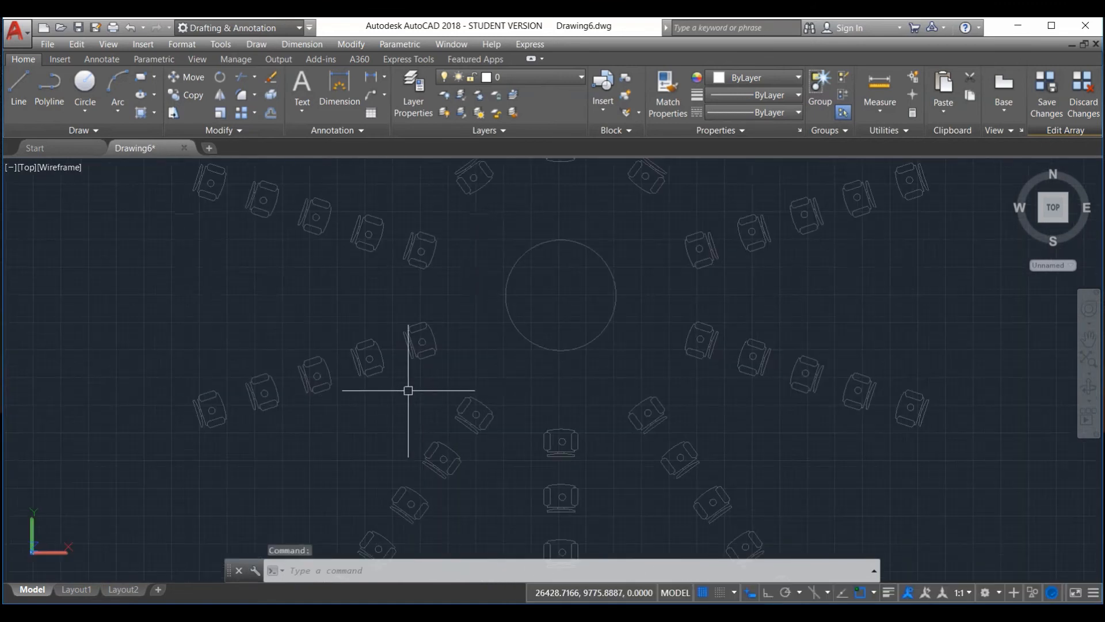
{"action": "scroll", "coordinate": [371, 383], "scroll_direction": "up", "scroll_amount": 1}
{"action": "scroll", "coordinate": [356, 396], "scroll_direction": "down", "scroll_amount": 2}
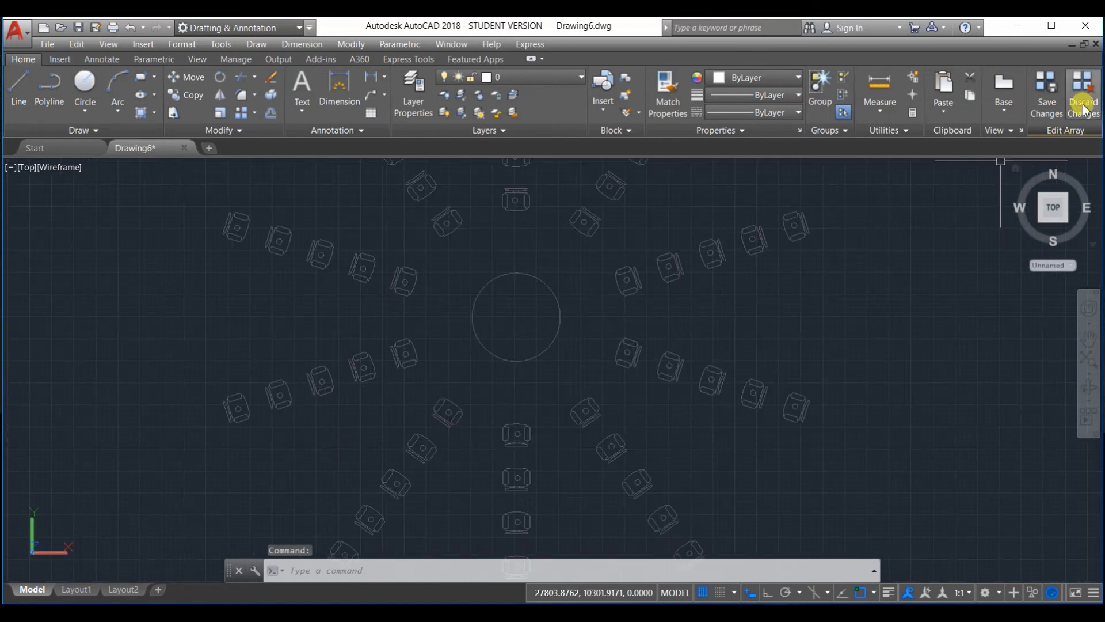
{"action": "left_click", "coordinate": [1047, 97]}
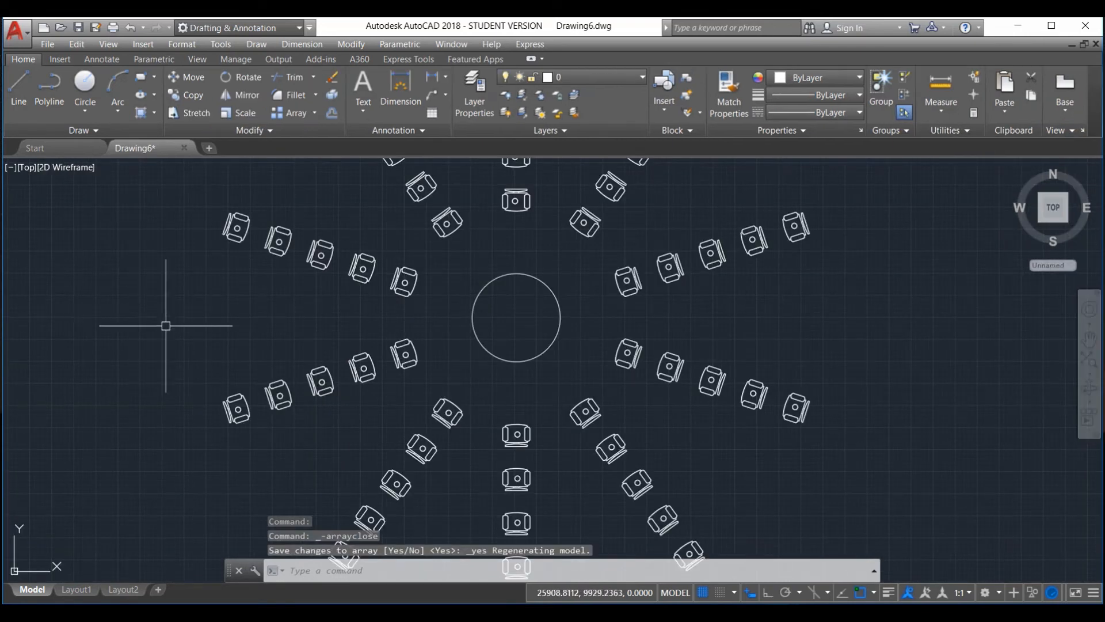
Examine the seat circles on the armchairs in all spokes of the array, up close and as a whole
{"action": "scroll", "coordinate": [395, 383], "scroll_direction": "up", "scroll_amount": 4}
{"action": "scroll", "coordinate": [395, 382], "scroll_direction": "down", "scroll_amount": 6}
{"action": "scroll", "coordinate": [394, 371], "scroll_direction": "up", "scroll_amount": 3}
{"action": "scroll", "coordinate": [337, 406], "scroll_direction": "up", "scroll_amount": 2}
{"action": "scroll", "coordinate": [337, 407], "scroll_direction": "down", "scroll_amount": 2}
{"action": "scroll", "coordinate": [365, 365], "scroll_direction": "up", "scroll_amount": 7}
{"action": "scroll", "coordinate": [365, 352], "scroll_direction": "down", "scroll_amount": 5}
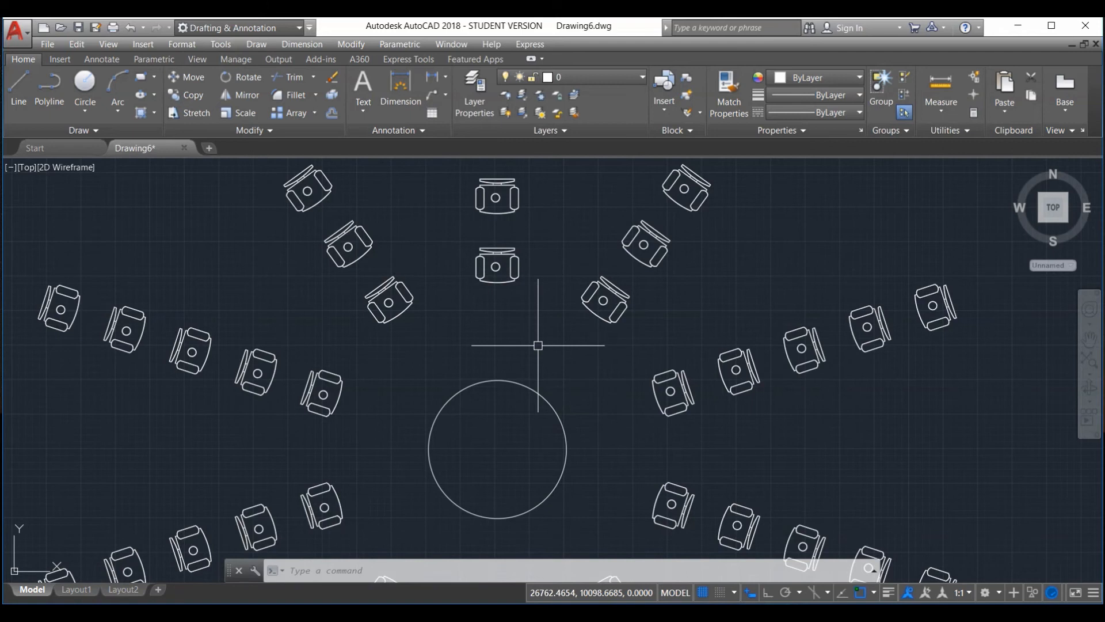
{"action": "scroll", "coordinate": [538, 345], "scroll_direction": "down", "scroll_amount": 5}
{"action": "scroll", "coordinate": [501, 380], "scroll_direction": "up", "scroll_amount": 5}
{"action": "scroll", "coordinate": [493, 358], "scroll_direction": "down", "scroll_amount": 5}
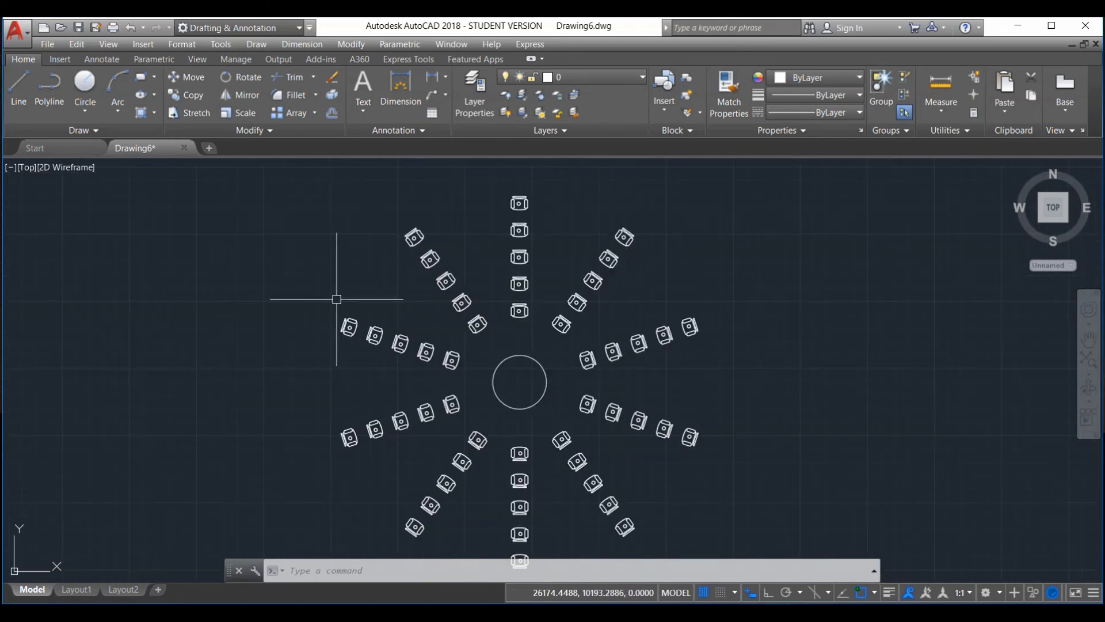
Undo the recent view changes and the saved edit of the array's source armchair
{"action": "left_click", "coordinate": [130, 29]}
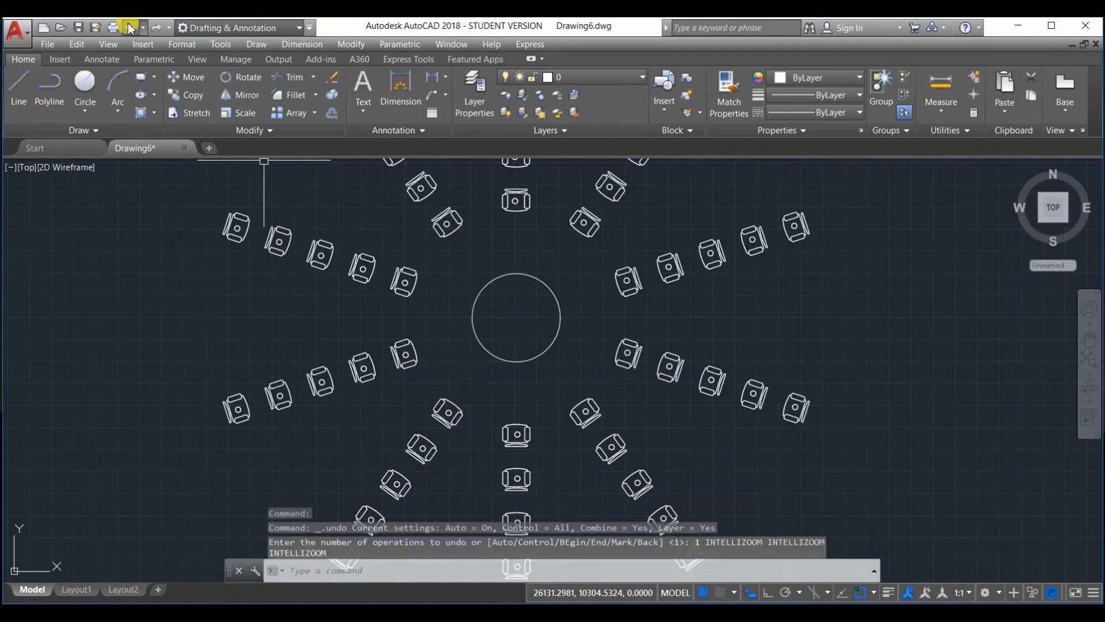
{"action": "left_click", "coordinate": [130, 29]}
{"action": "left_click", "coordinate": [130, 29]}
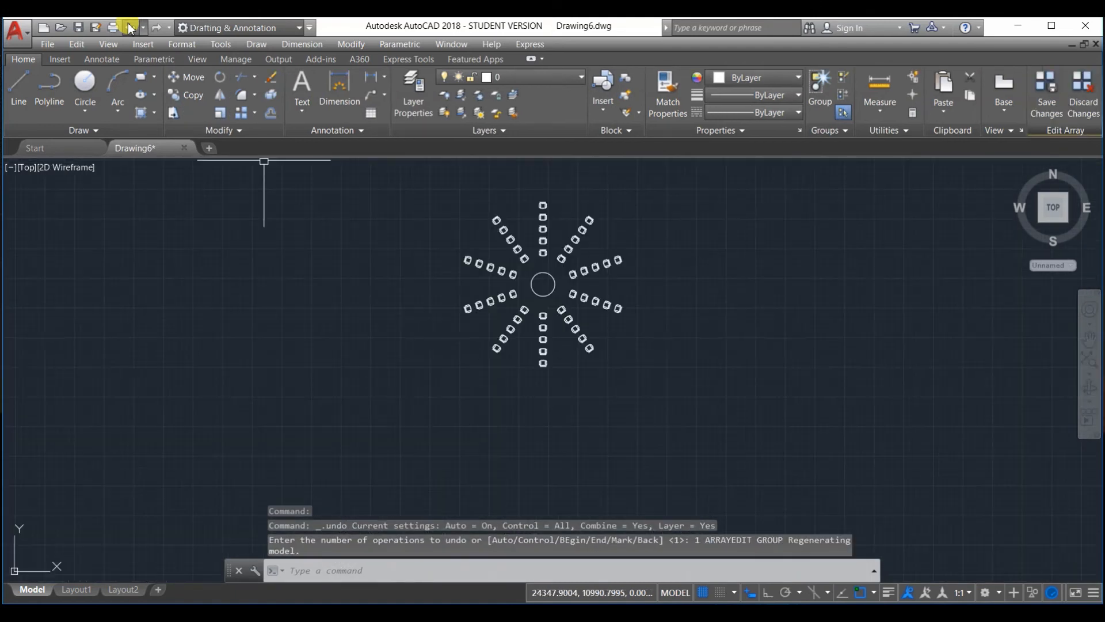
{"action": "left_click", "coordinate": [544, 242]}
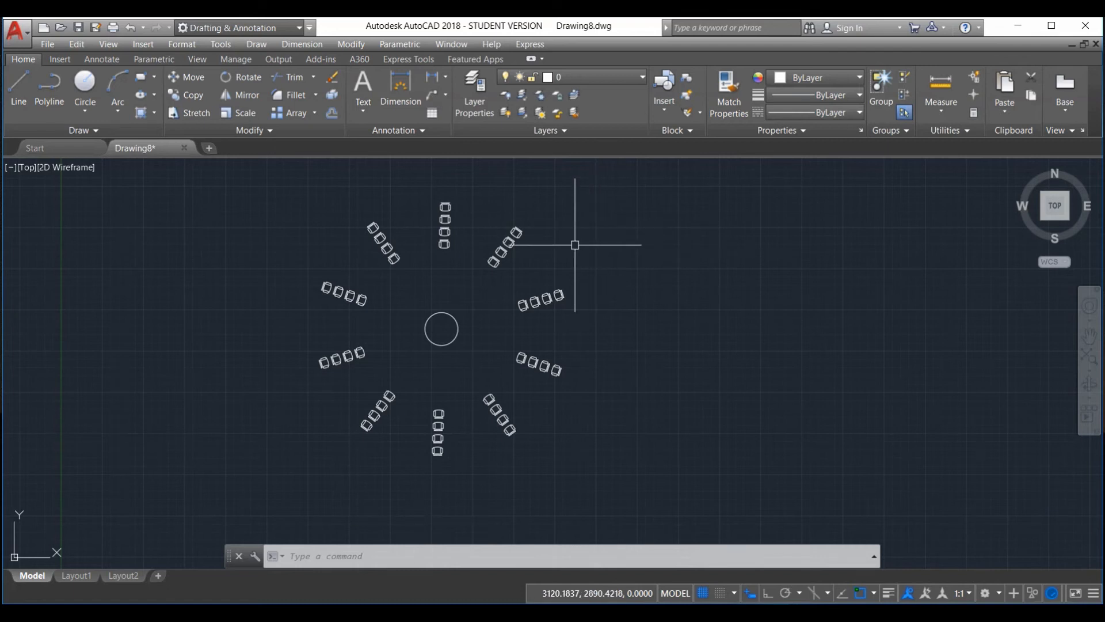
{"action": "left_click", "coordinate": [557, 293]}
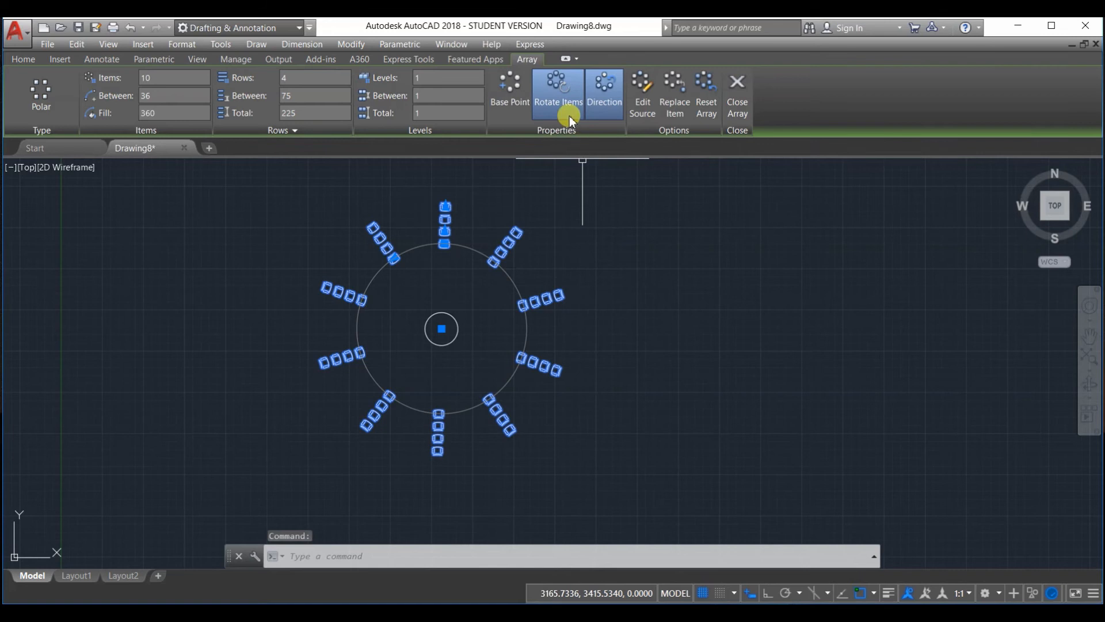
{"action": "left_click", "coordinate": [671, 92]}
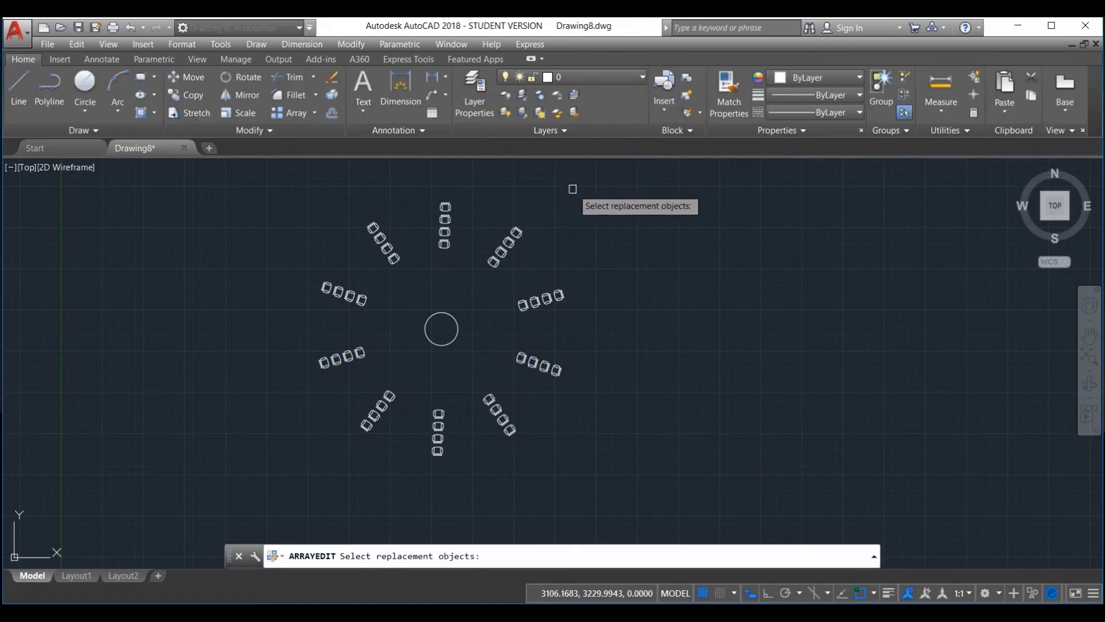
{"action": "scroll", "coordinate": [562, 256], "scroll_direction": "down", "scroll_amount": 2}
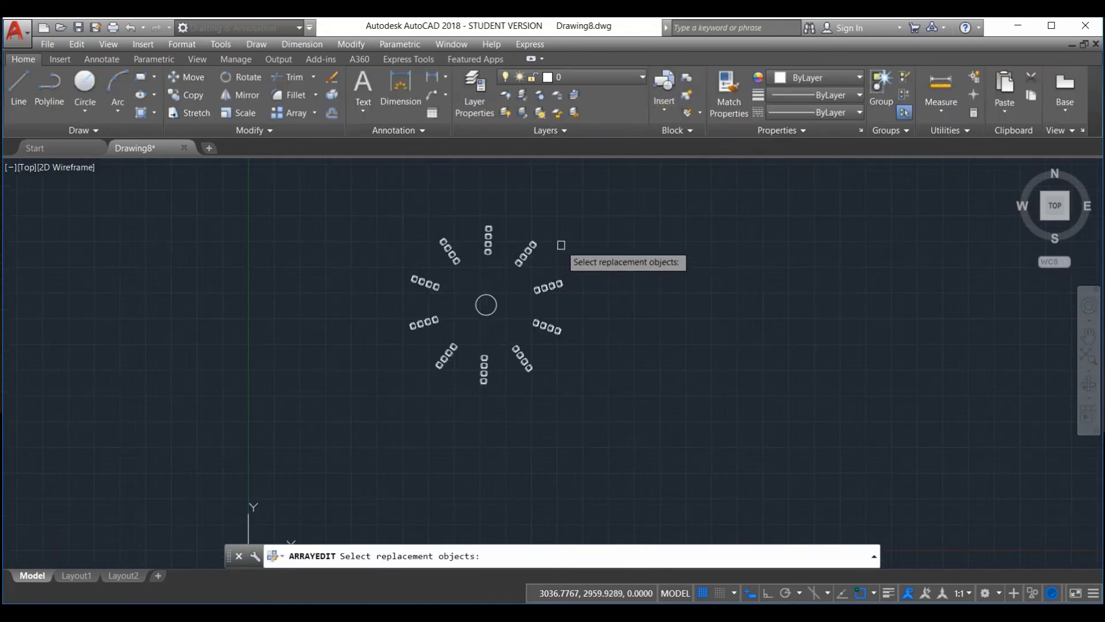
{"action": "key", "text": "Escape"}
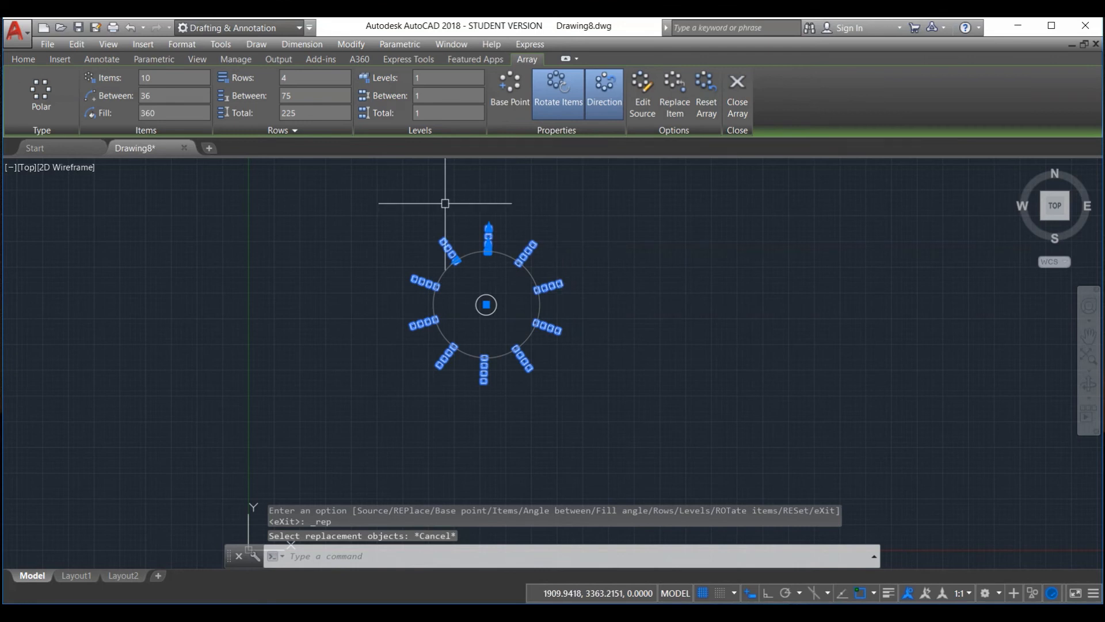
{"action": "key", "text": "Escape"}
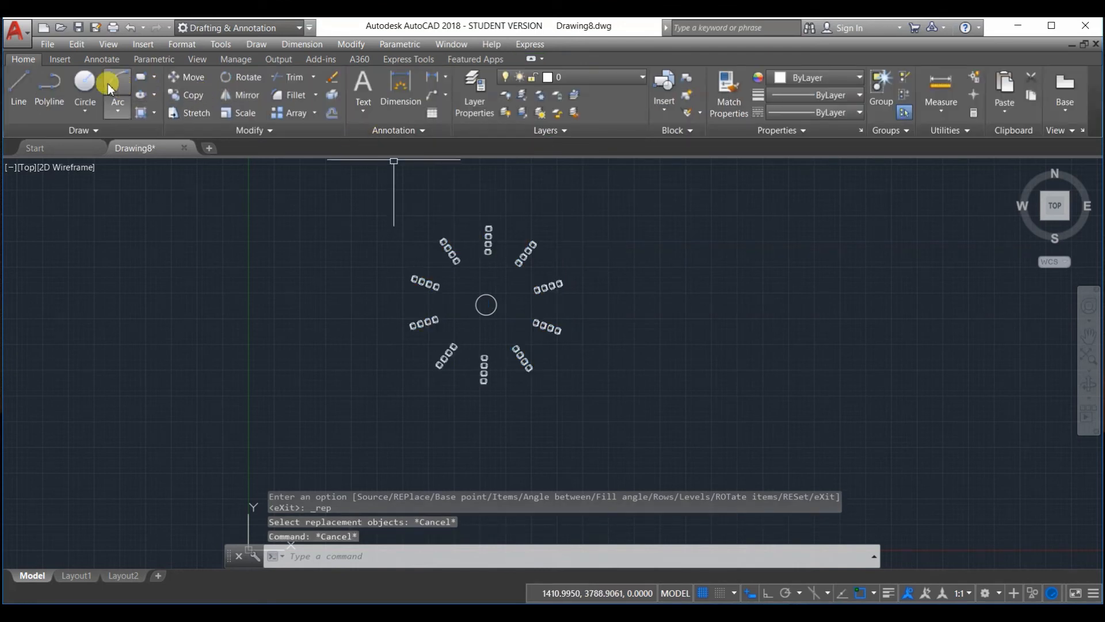
Draw a circle with a diameter of 50 in the empty area to the upper right of the armchair array
{"action": "left_click", "coordinate": [85, 86]}
{"action": "left_click", "coordinate": [599, 218]}
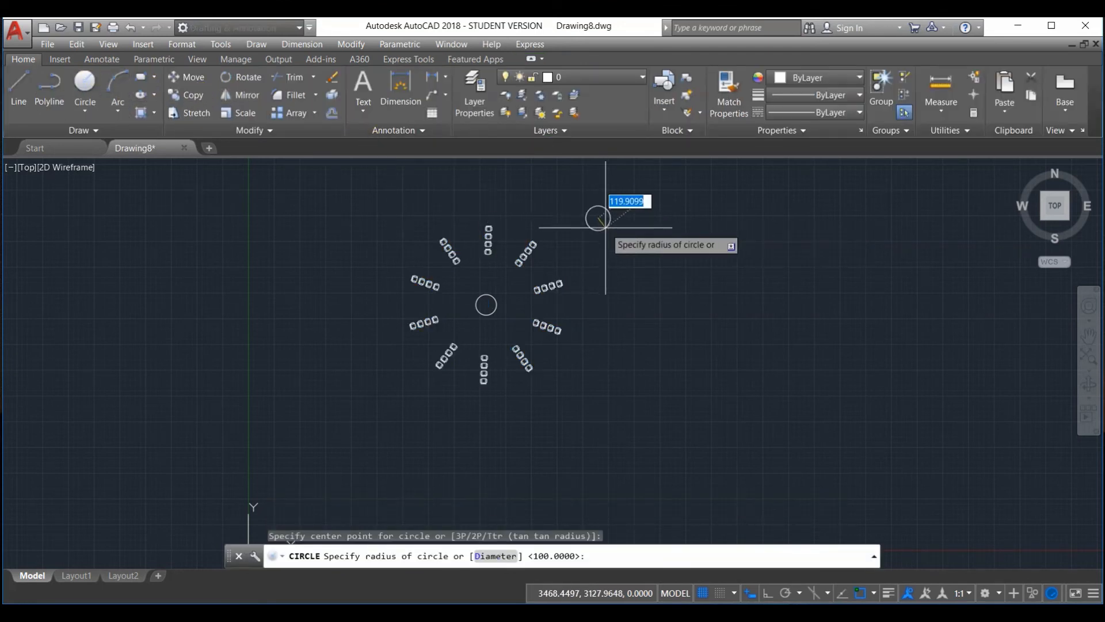
{"action": "type", "text": "d"}
{"action": "key", "text": "Return"}
{"action": "type", "text": "50"}
{"action": "key", "text": "Return"}
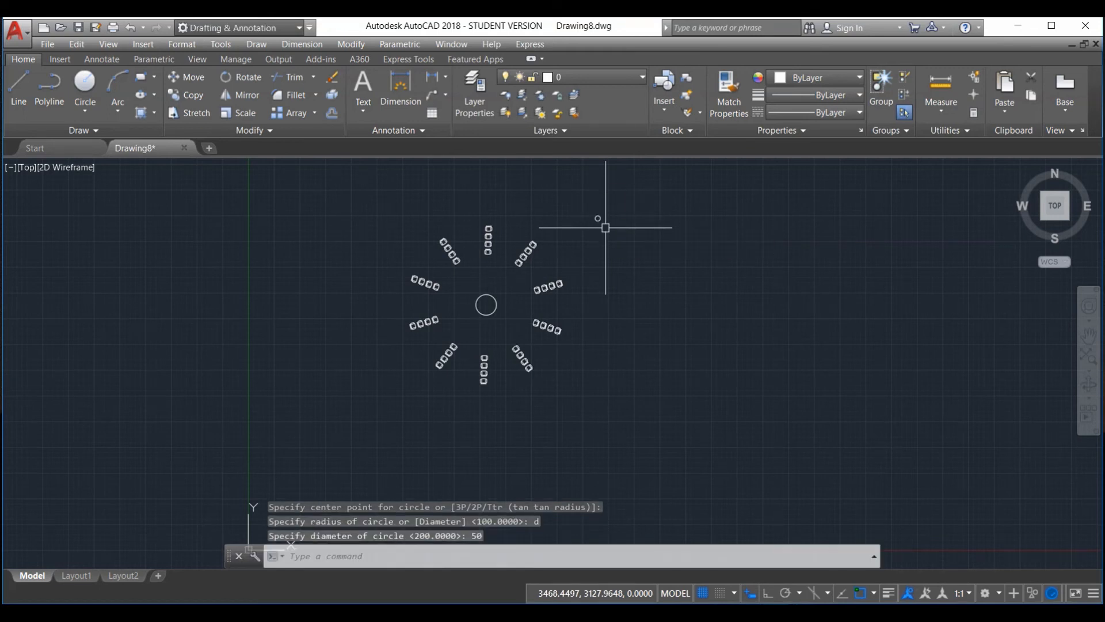
Start replacing items in the armchair array, using the 50-diameter circle as replacement object and its centre as base point
{"action": "scroll", "coordinate": [604, 226], "scroll_direction": "up", "scroll_amount": 4}
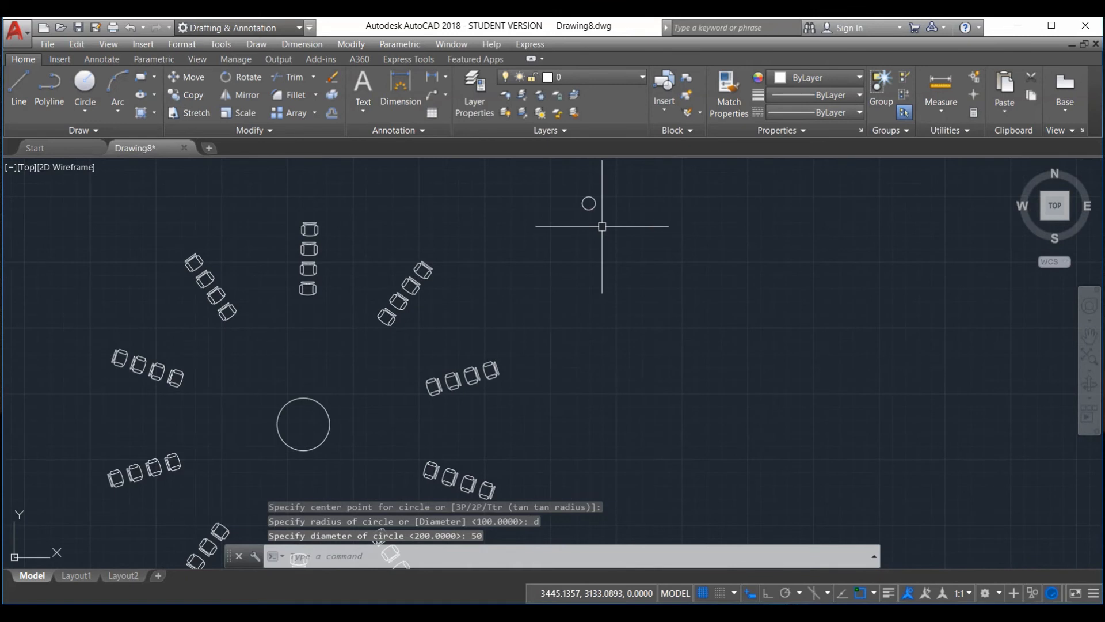
{"action": "scroll", "coordinate": [602, 226], "scroll_direction": "down", "scroll_amount": 4}
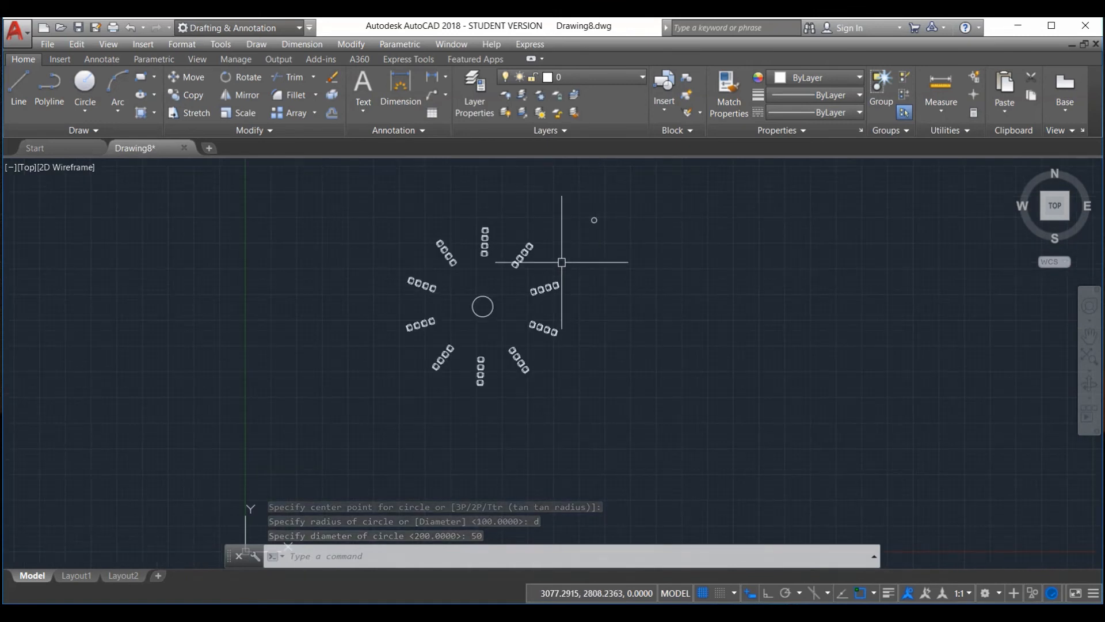
{"action": "left_click", "coordinate": [541, 288]}
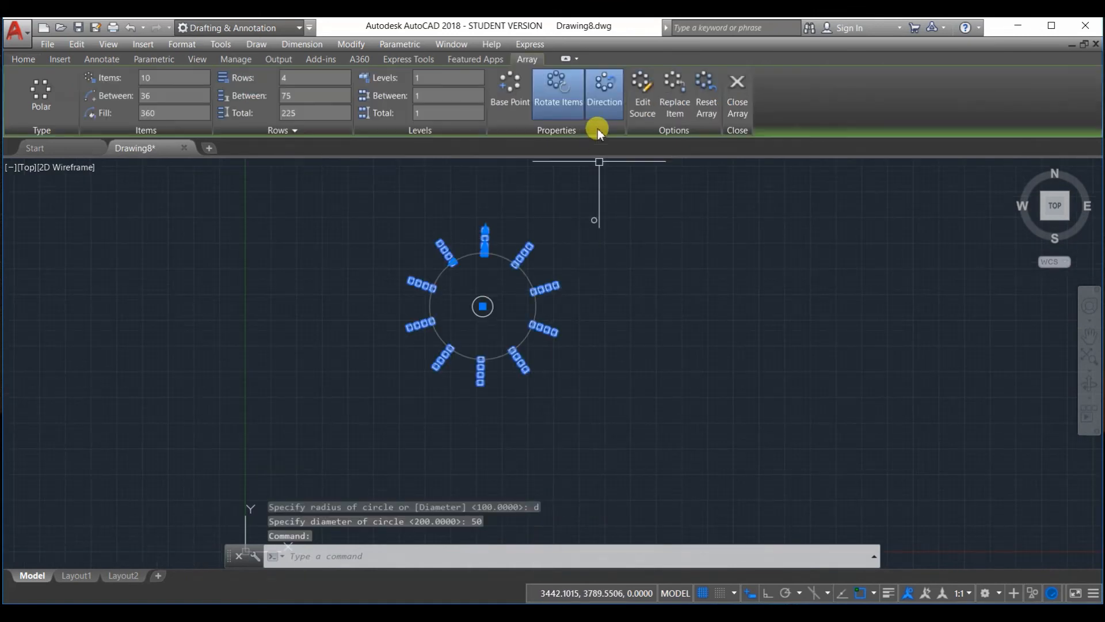
{"action": "left_click", "coordinate": [675, 93]}
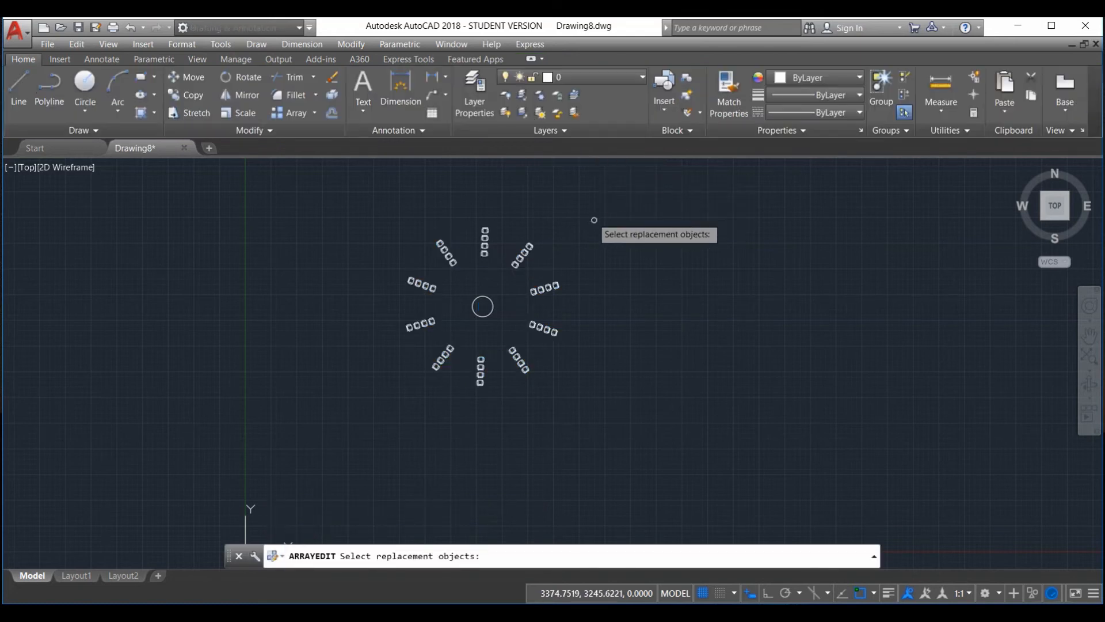
{"action": "left_click", "coordinate": [594, 220]}
{"action": "key", "text": "Return"}
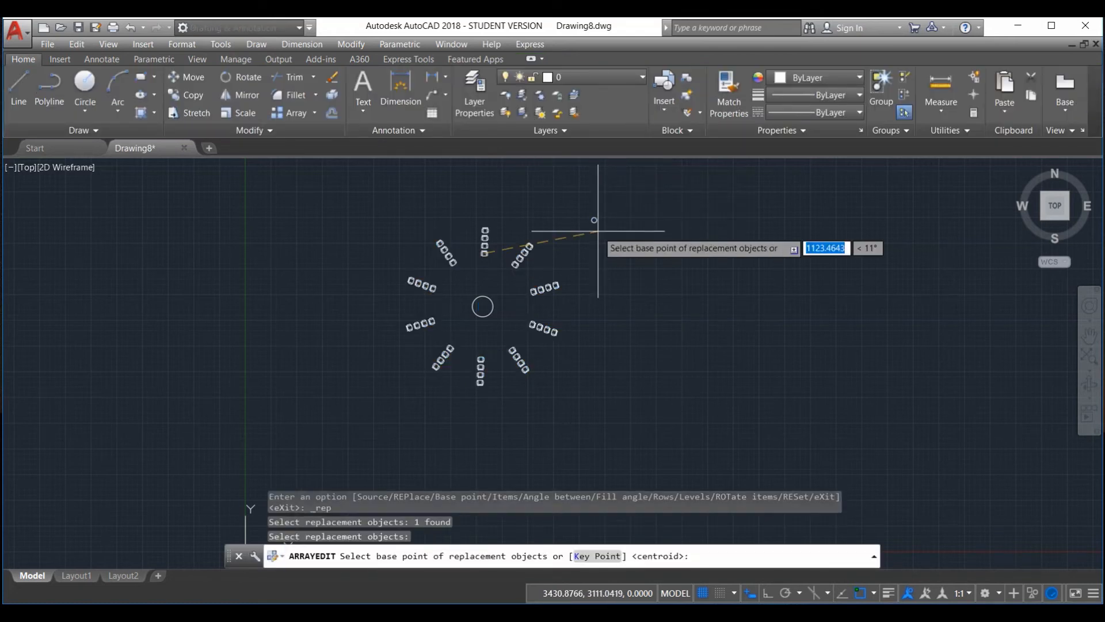
{"action": "scroll", "coordinate": [598, 230], "scroll_direction": "up", "scroll_amount": 6}
{"action": "left_click", "coordinate": [587, 185]}
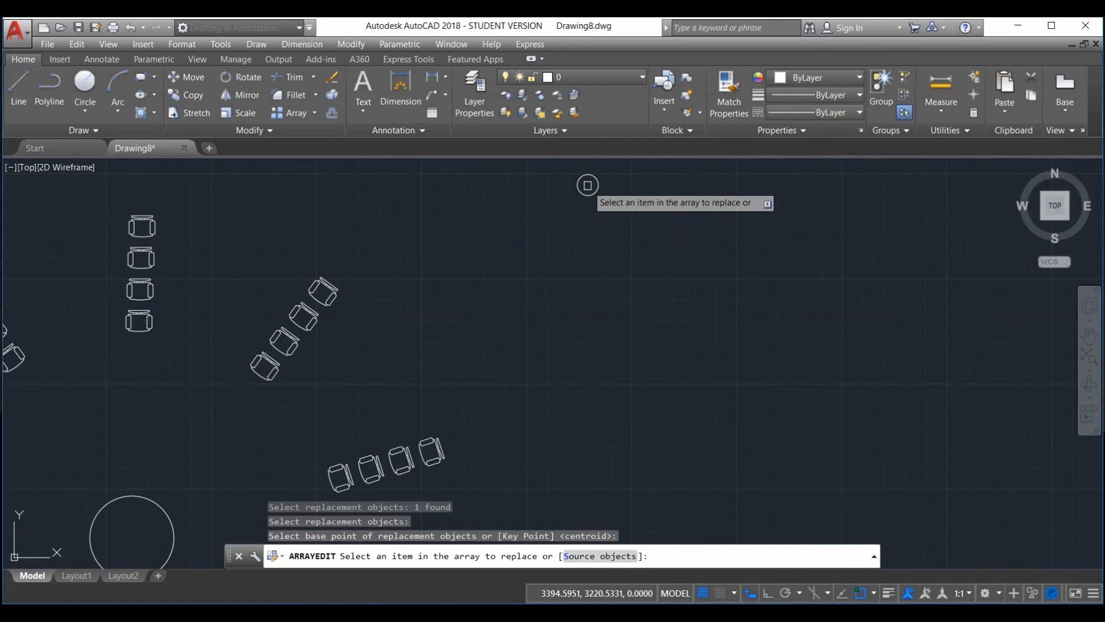
Pick all twelve armchairs in the three uppermost spokes as the array items to replace with the circle
{"action": "scroll", "coordinate": [596, 291], "scroll_direction": "down", "scroll_amount": 3}
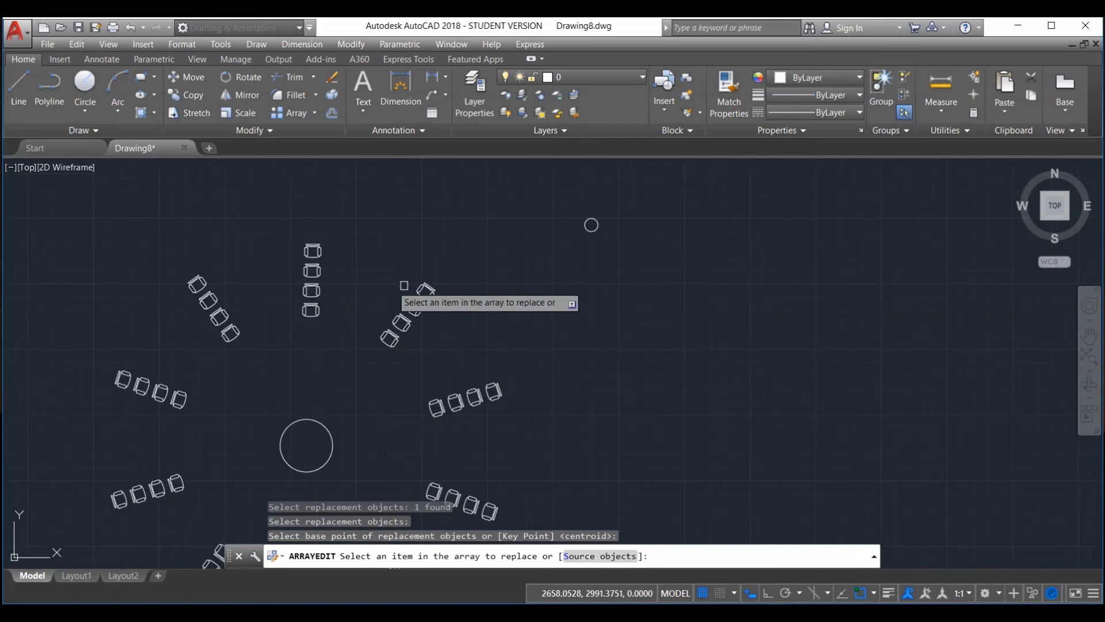
{"action": "left_click", "coordinate": [428, 286]}
{"action": "left_click", "coordinate": [416, 304]}
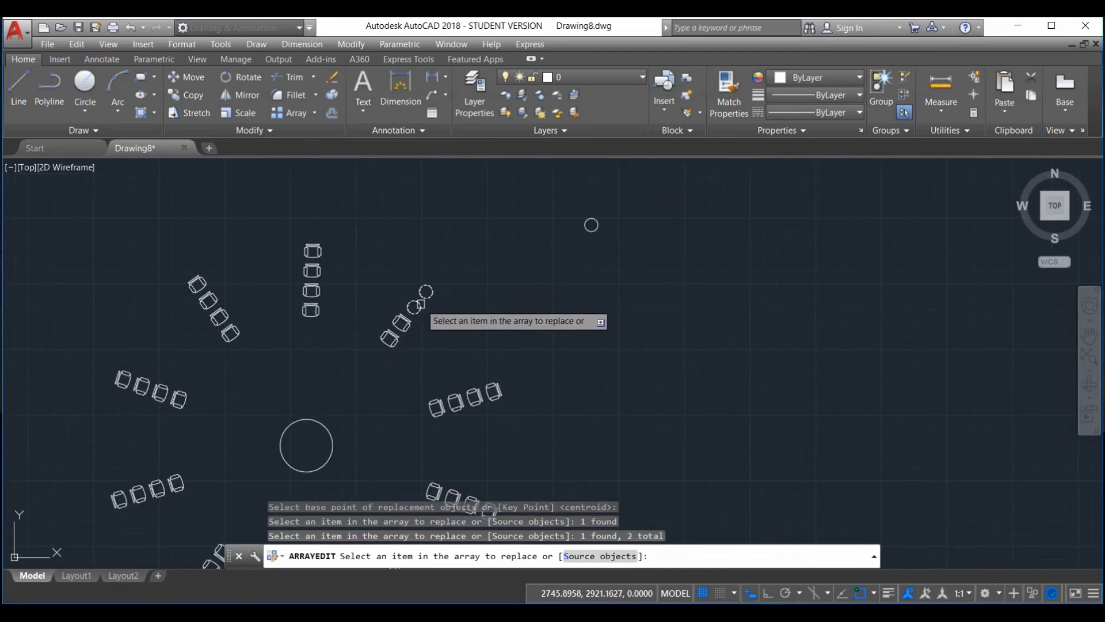
{"action": "left_click", "coordinate": [314, 250]}
{"action": "left_click", "coordinate": [312, 270]}
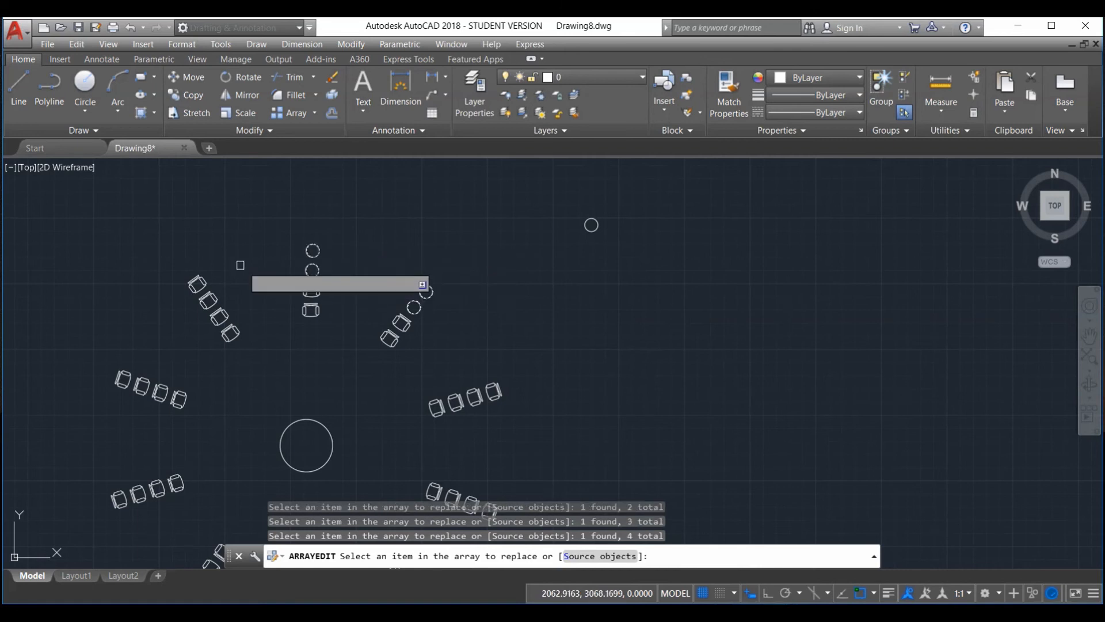
{"action": "left_click", "coordinate": [197, 284]}
{"action": "left_click", "coordinate": [208, 300]}
{"action": "left_click", "coordinate": [219, 316]}
{"action": "left_click", "coordinate": [230, 333]}
{"action": "left_click", "coordinate": [311, 310]}
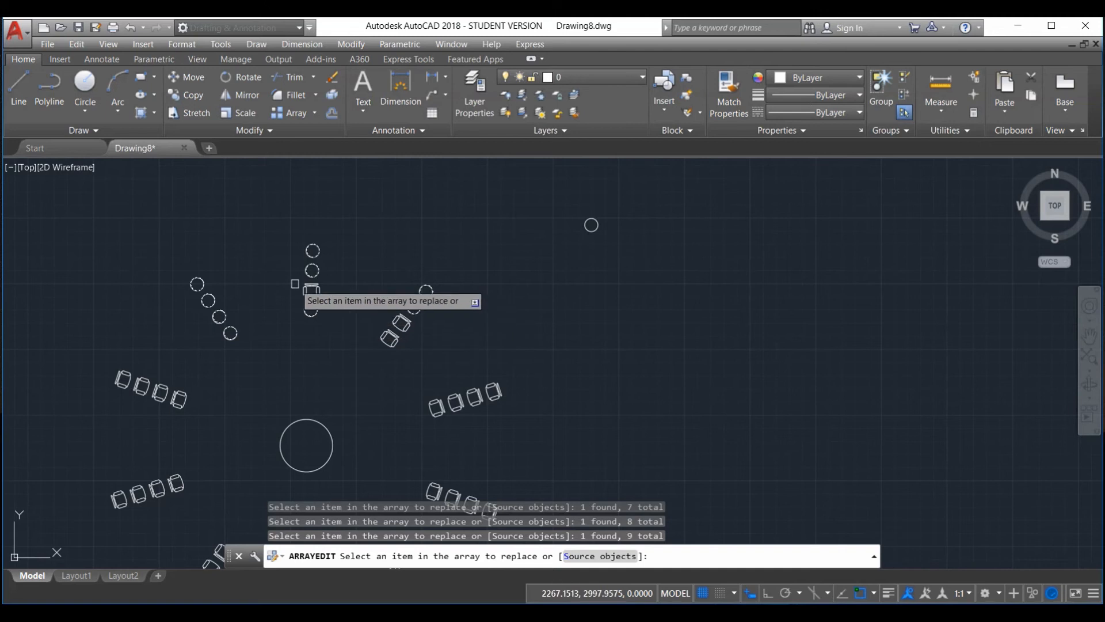
{"action": "left_click", "coordinate": [314, 291]}
{"action": "left_click", "coordinate": [390, 339]}
{"action": "left_click", "coordinate": [401, 323]}
{"action": "left_click", "coordinate": [606, 279]}
{"action": "left_click", "coordinate": [643, 298]}
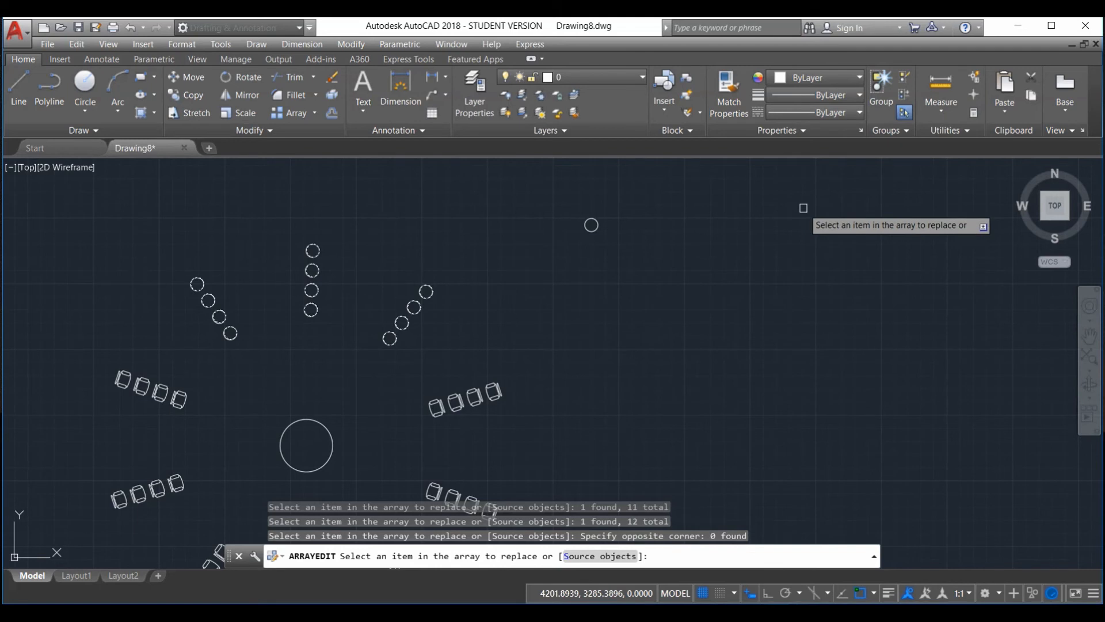
Confirm the item replacement, exit array editing and deselect the array
{"action": "scroll", "coordinate": [575, 275], "scroll_direction": "down", "scroll_amount": 2}
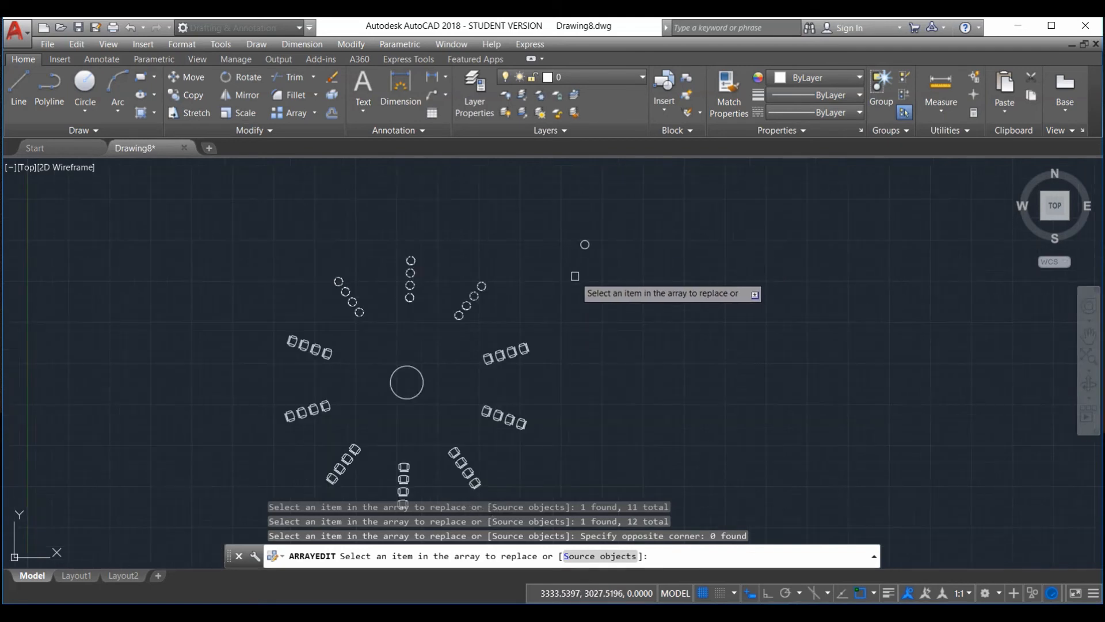
{"action": "scroll", "coordinate": [575, 276], "scroll_direction": "up", "scroll_amount": 2}
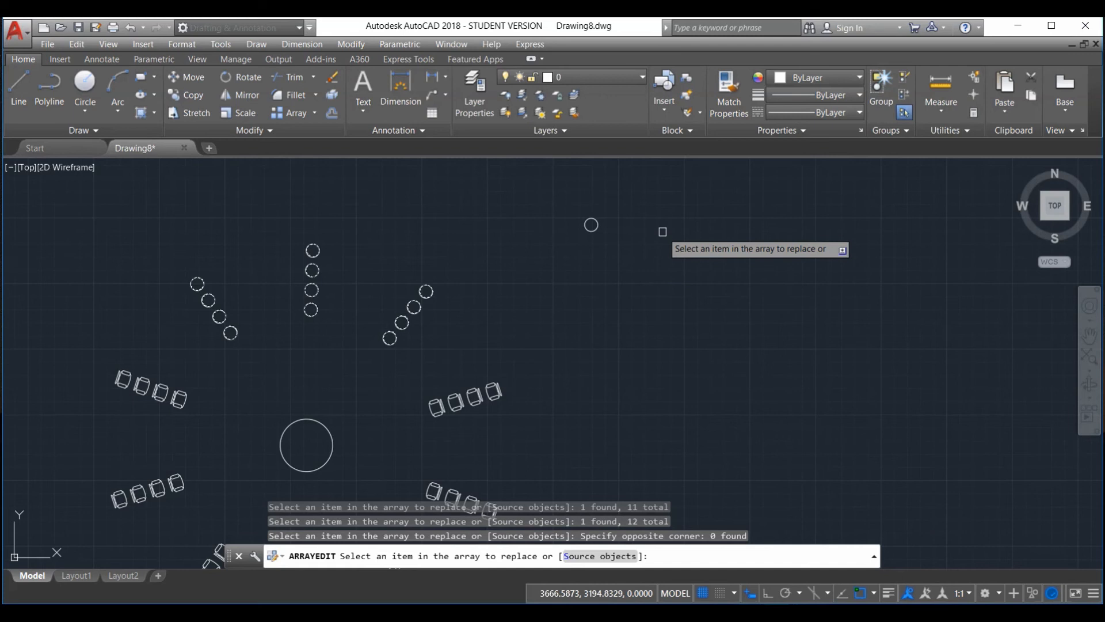
{"action": "right_click", "coordinate": [662, 231]}
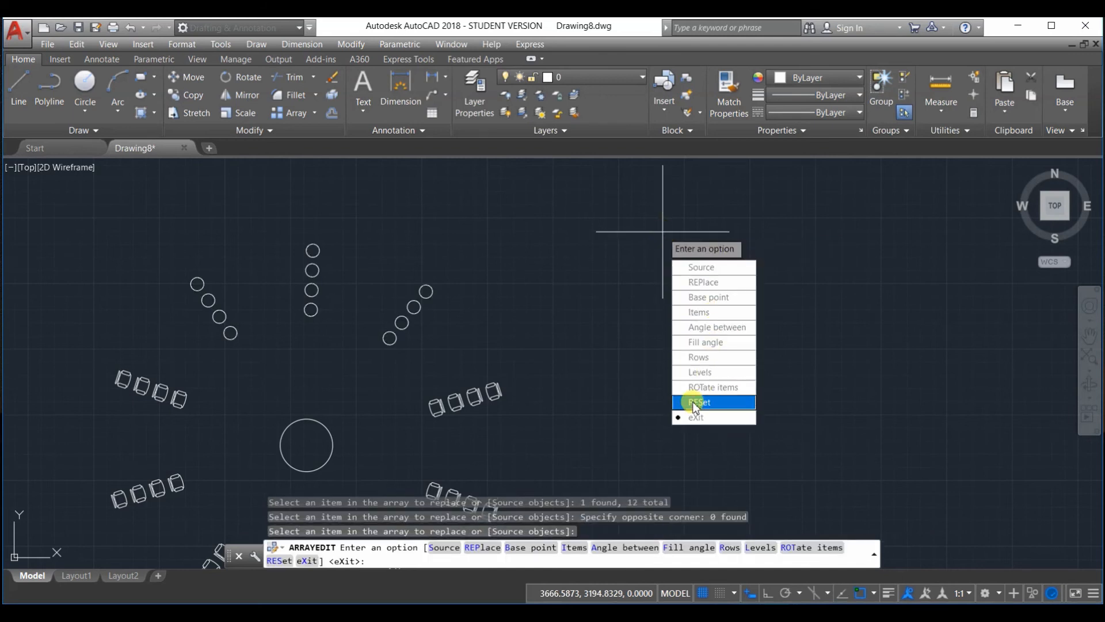
{"action": "left_click", "coordinate": [696, 416]}
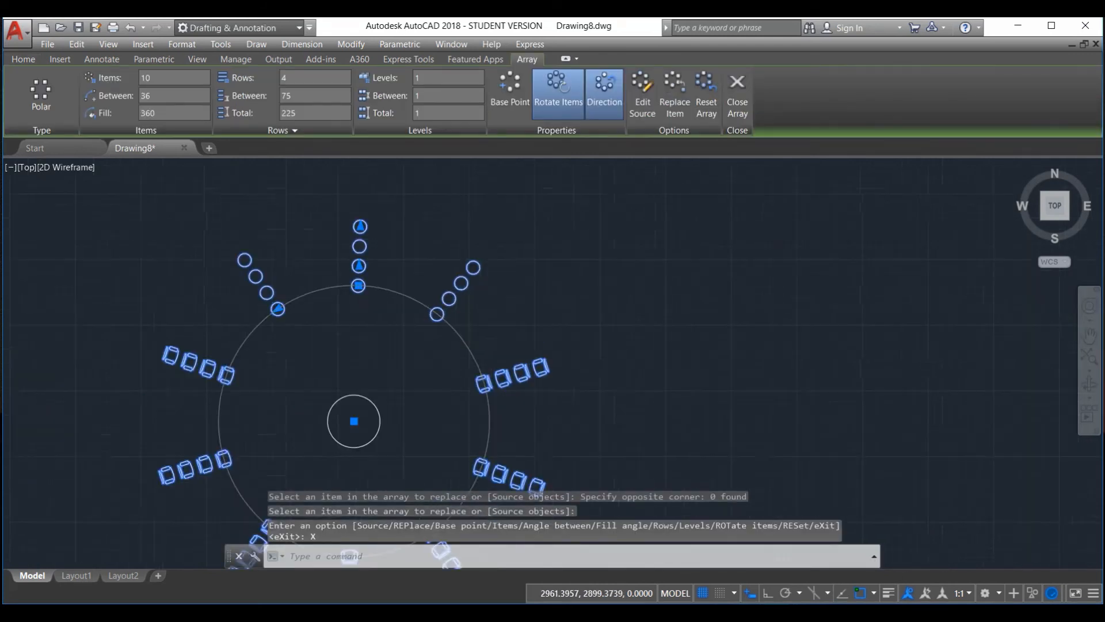
{"action": "scroll", "coordinate": [527, 282], "scroll_direction": "up", "scroll_amount": 2}
{"action": "key", "text": "Escape"}
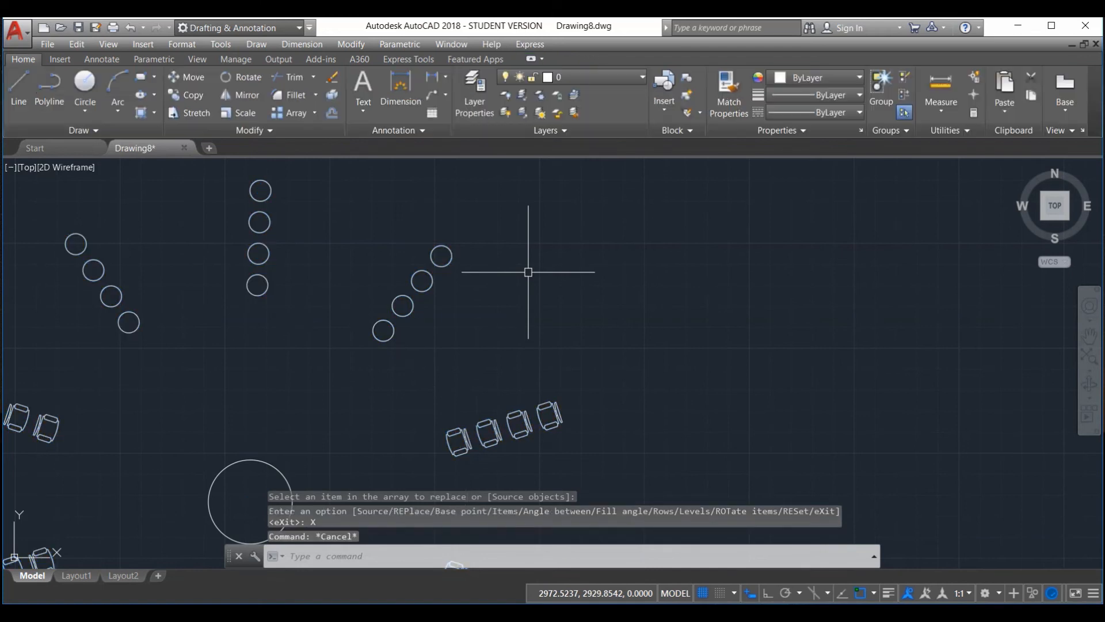
Select the array of small circles and try to reset its replaced items
{"action": "scroll", "coordinate": [576, 328], "scroll_direction": "down", "scroll_amount": 3}
{"action": "scroll", "coordinate": [570, 323], "scroll_direction": "up", "scroll_amount": 1}
{"action": "scroll", "coordinate": [523, 316], "scroll_direction": "up", "scroll_amount": 1}
{"action": "scroll", "coordinate": [526, 316], "scroll_direction": "down", "scroll_amount": 3}
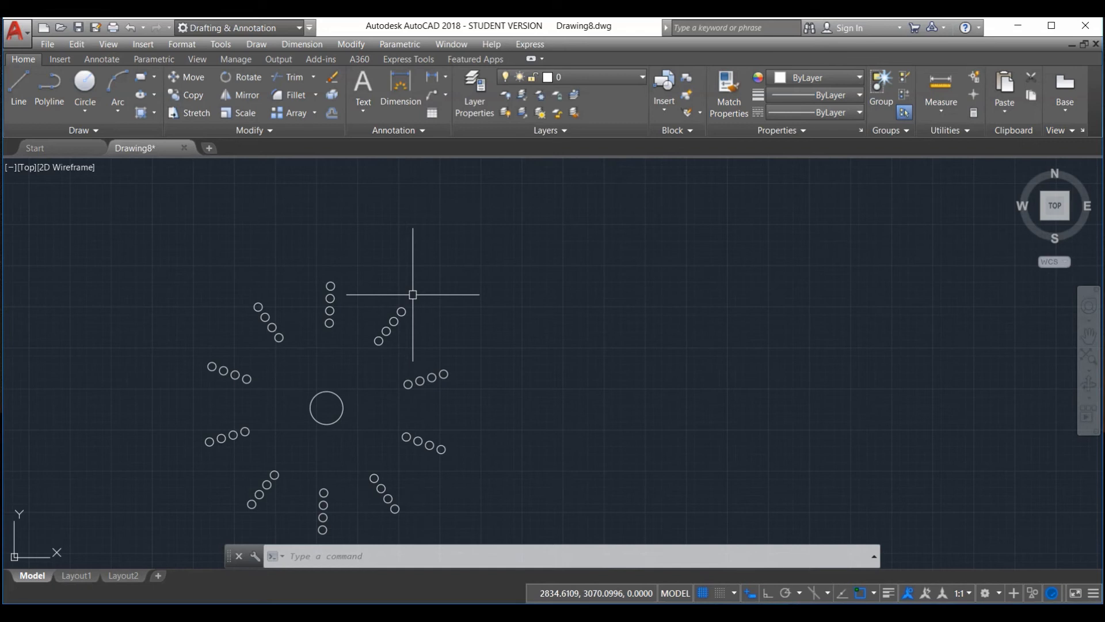
{"action": "left_click", "coordinate": [398, 314]}
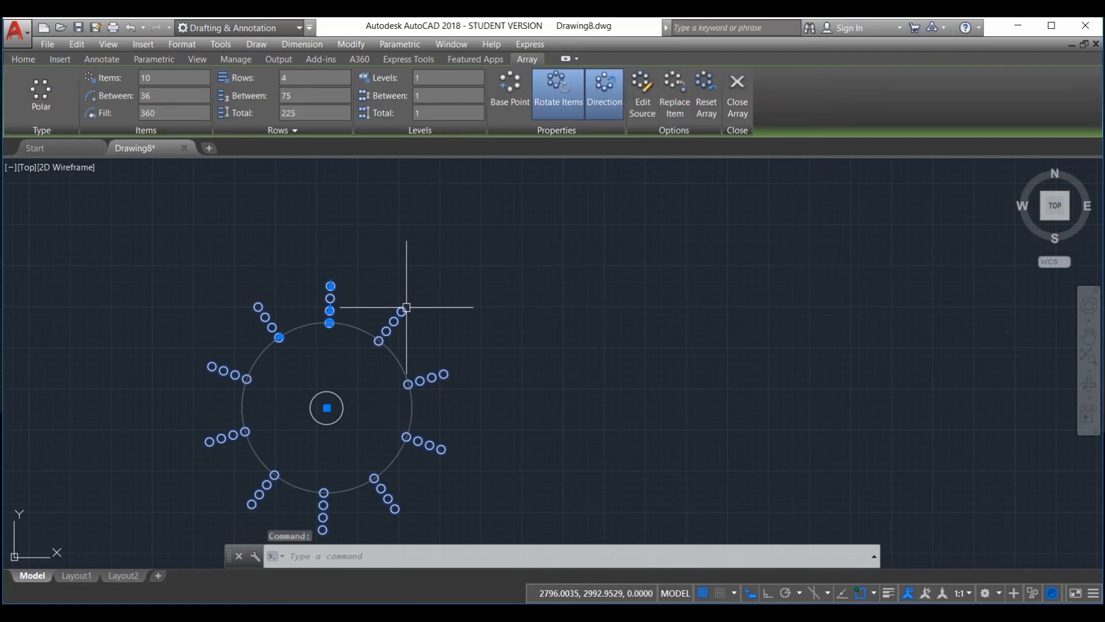
{"action": "left_click", "coordinate": [706, 89]}
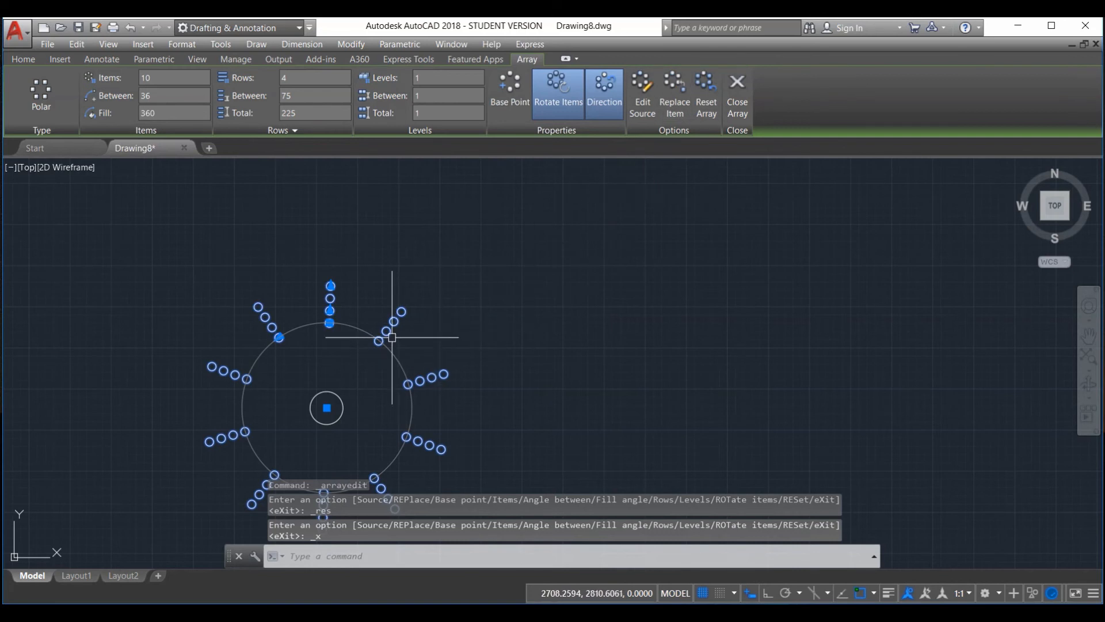
{"action": "left_click", "coordinate": [474, 299]}
{"action": "left_click", "coordinate": [655, 207]}
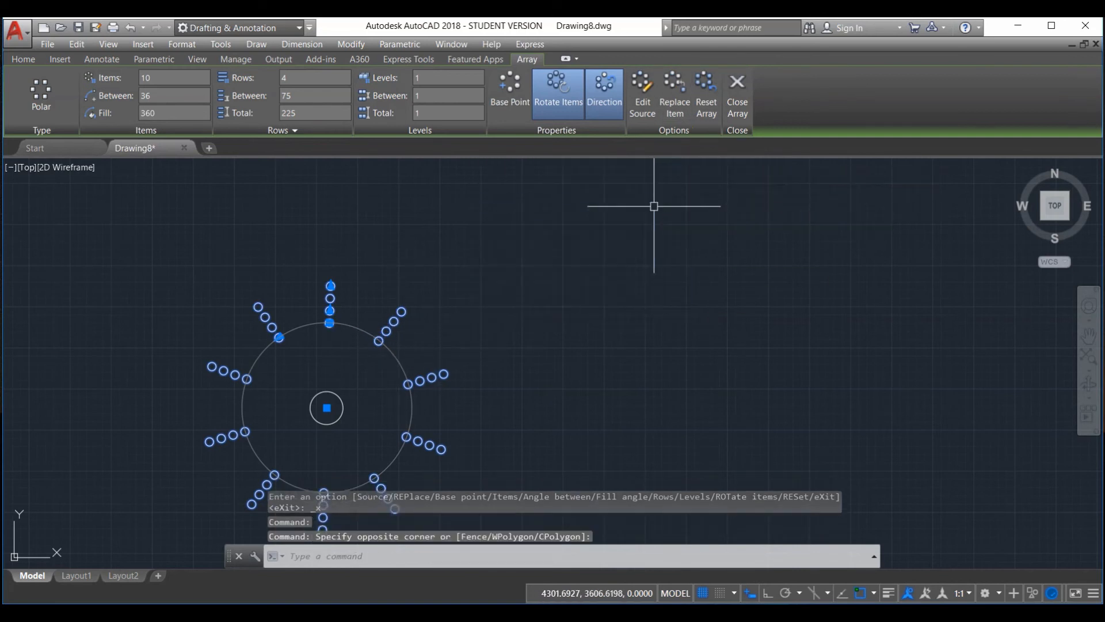
Repeat the array reset, clear the selection, and reselect the circle array to reset it once more
{"action": "left_click", "coordinate": [692, 82]}
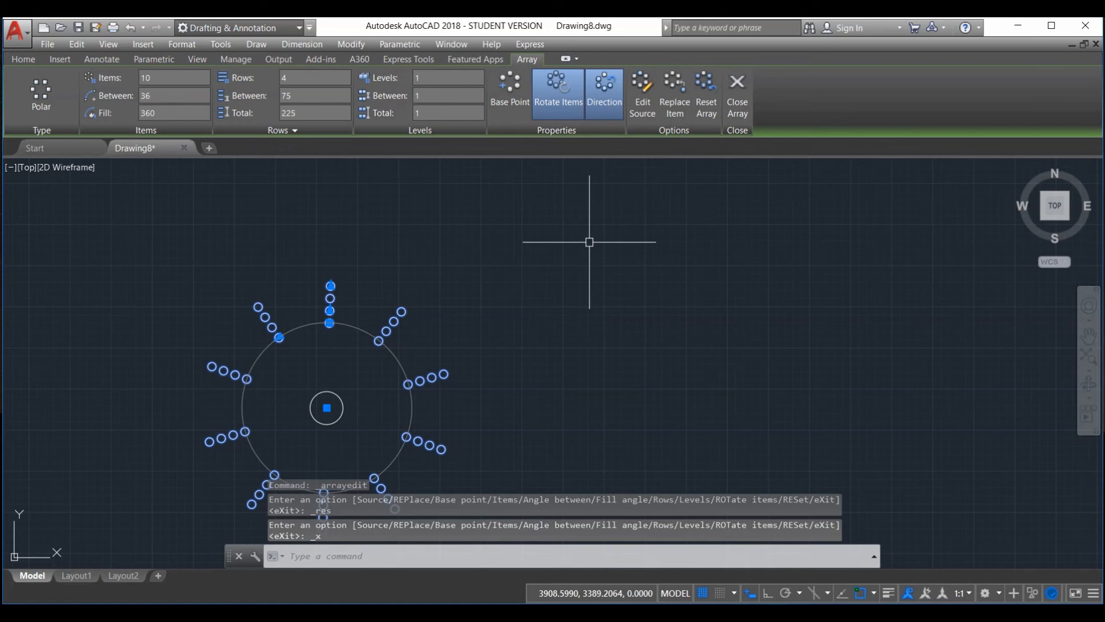
{"action": "key", "text": "Escape"}
{"action": "key", "text": "Escape"}
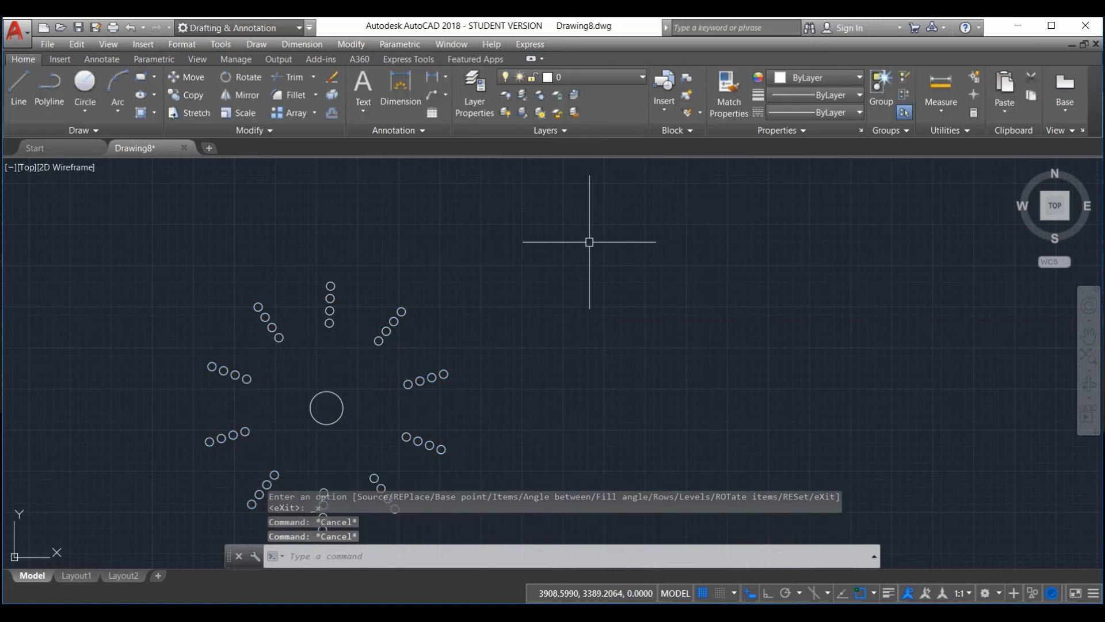
{"action": "left_click", "coordinate": [394, 320]}
{"action": "left_click", "coordinate": [707, 95]}
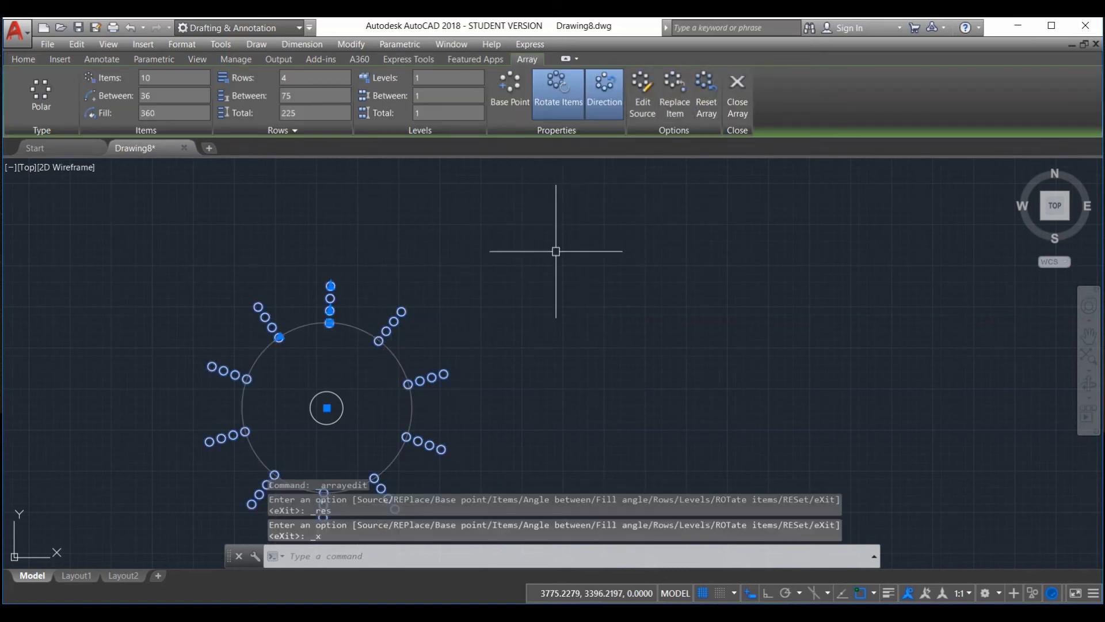
Clear the selection of the polar circle array
{"action": "left_click", "coordinate": [556, 293]}
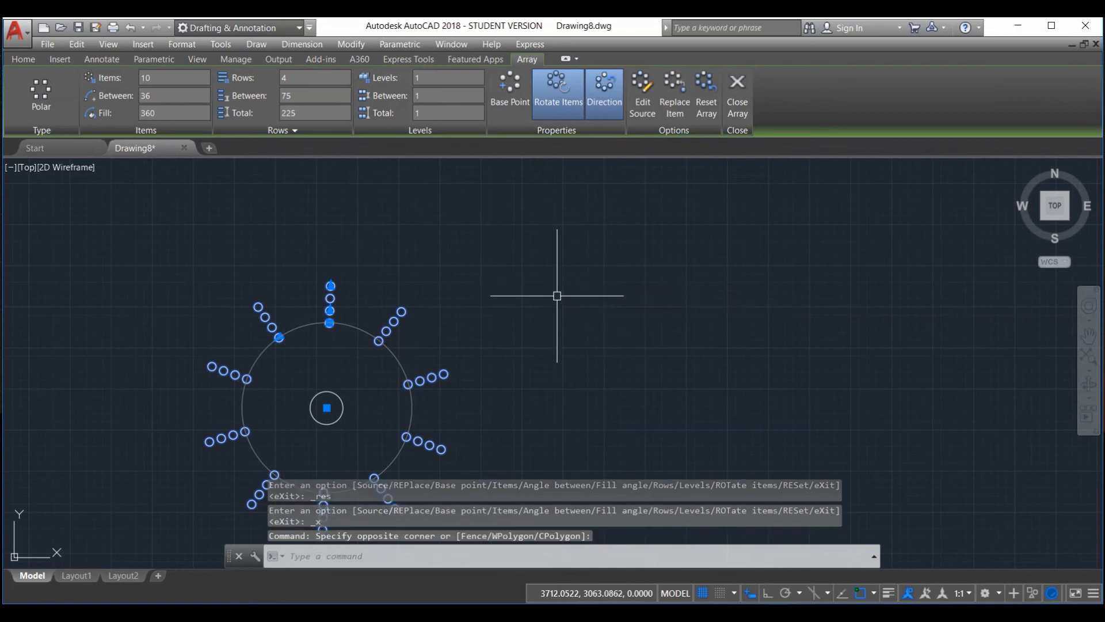
{"action": "key", "text": "Escape"}
{"action": "key", "text": "Escape"}
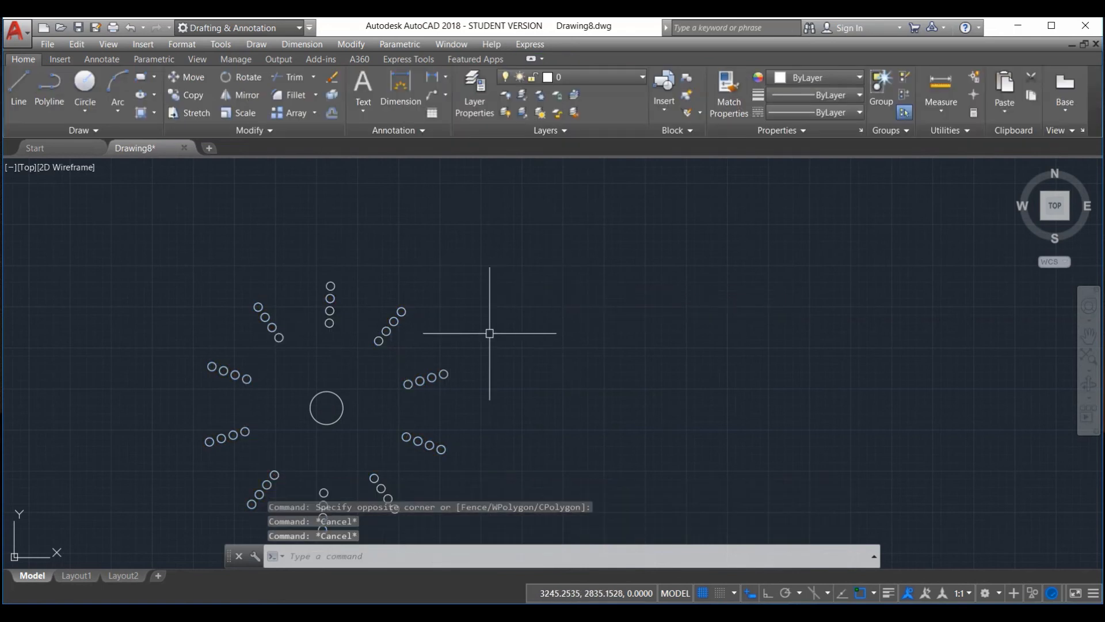
{"action": "left_click", "coordinate": [387, 331]}
{"action": "left_click", "coordinate": [533, 348]}
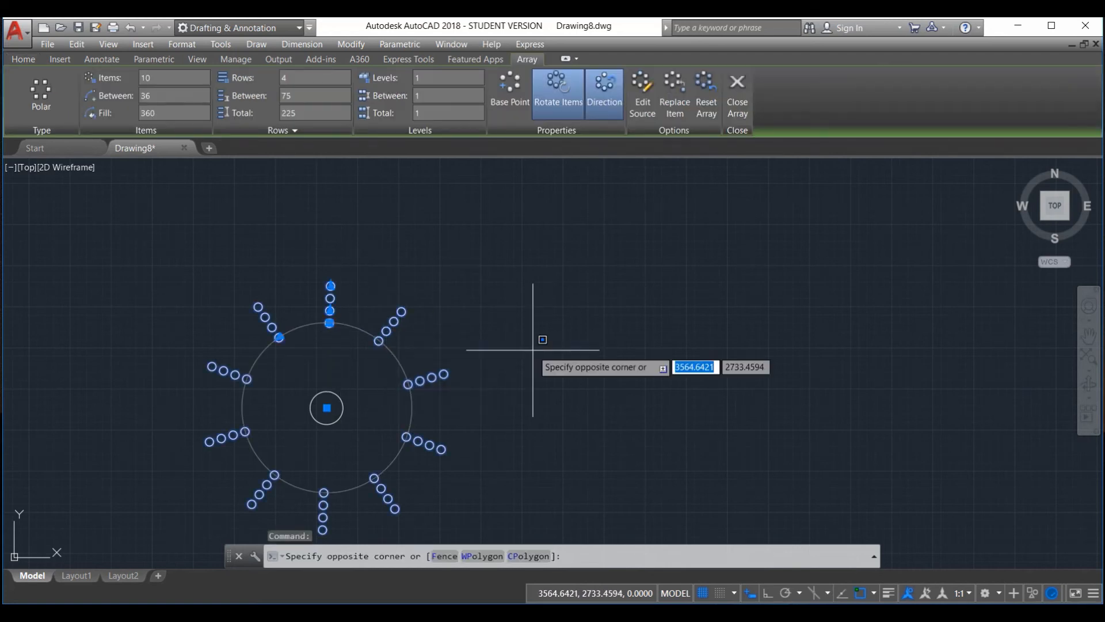
{"action": "key", "text": "Escape"}
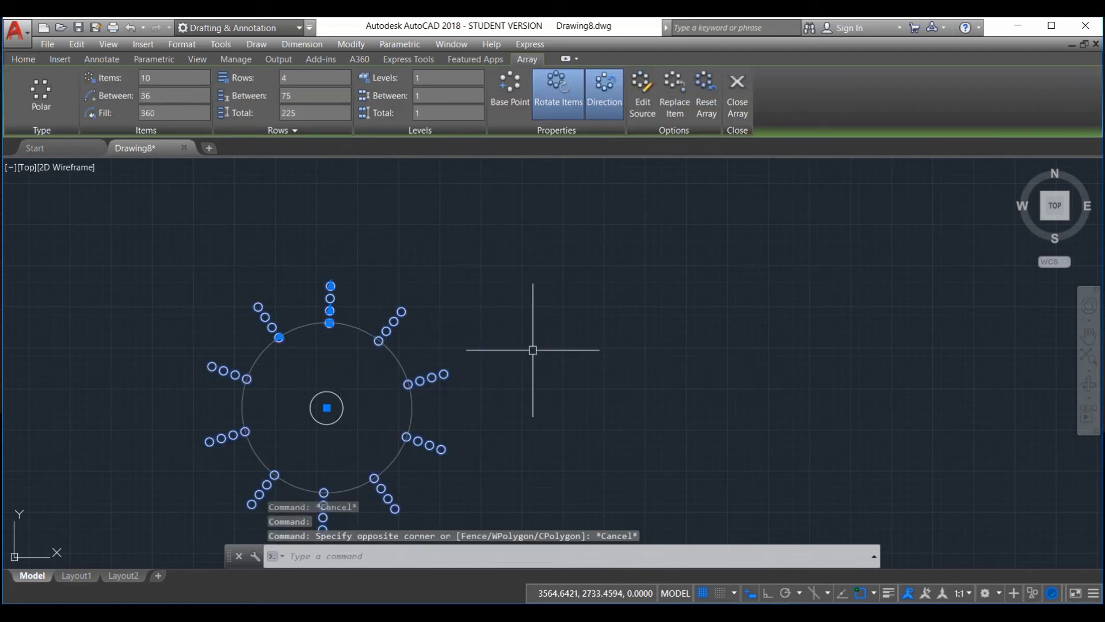
{"action": "key", "text": "Escape"}
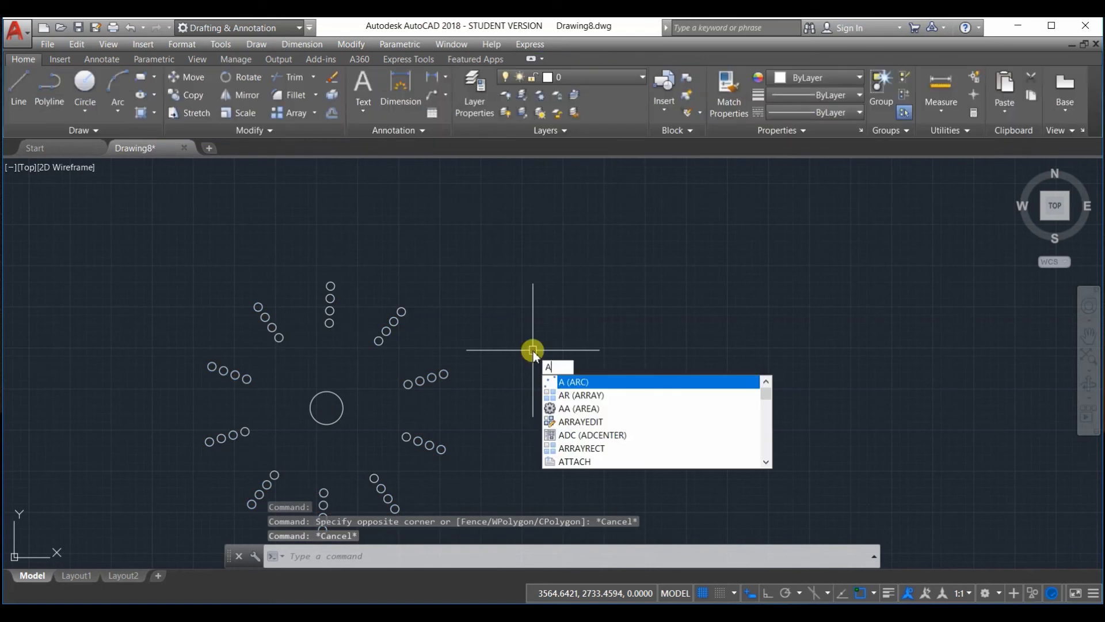
Create a non-associative polar array of the small-circle array around the centre of the central circle
{"action": "type", "text": "R"}
{"action": "key", "text": "Return"}
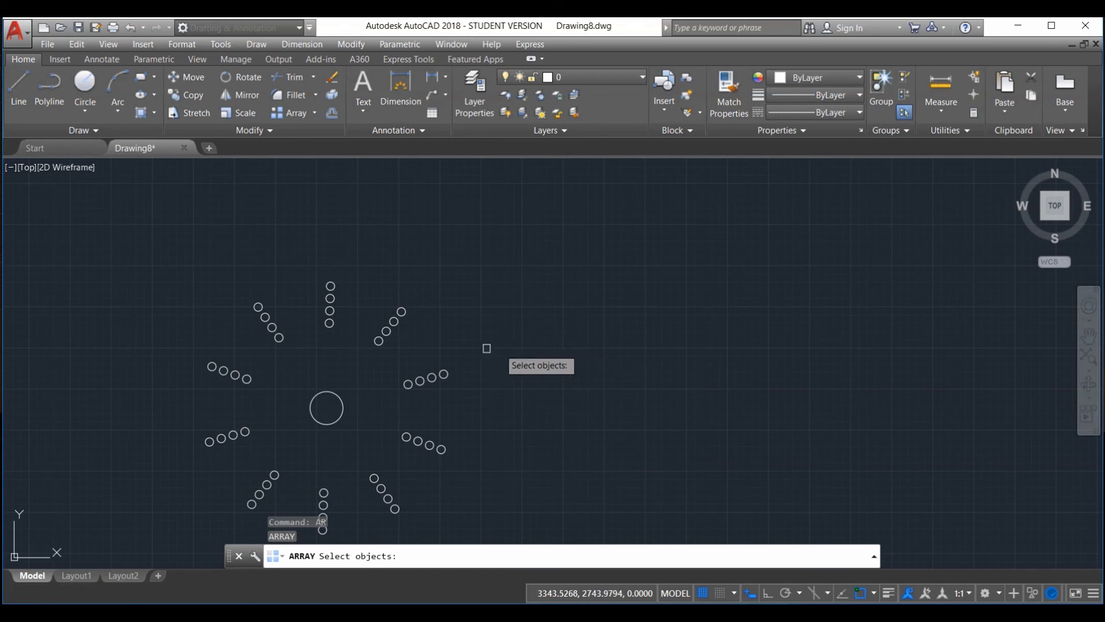
{"action": "left_click", "coordinate": [396, 323]}
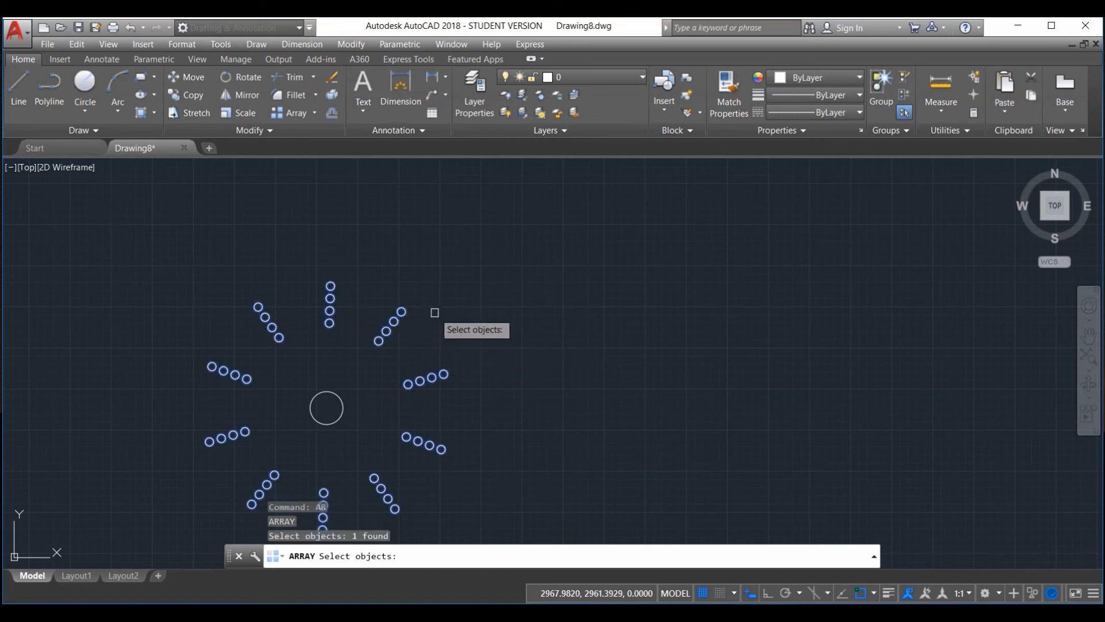
{"action": "key", "text": "Return"}
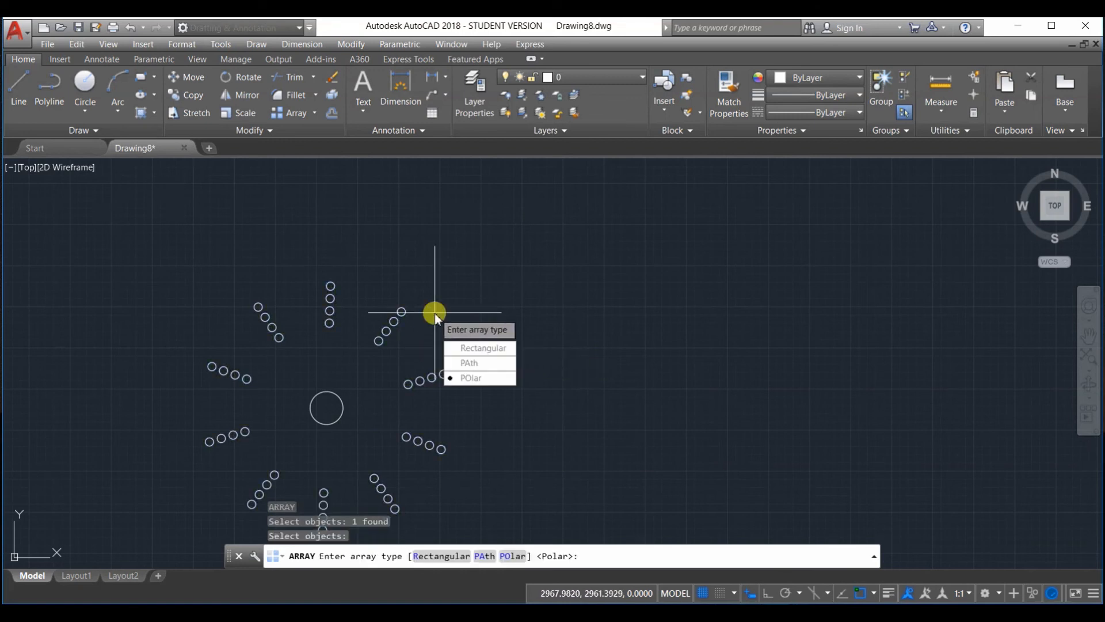
{"action": "left_click", "coordinate": [464, 375]}
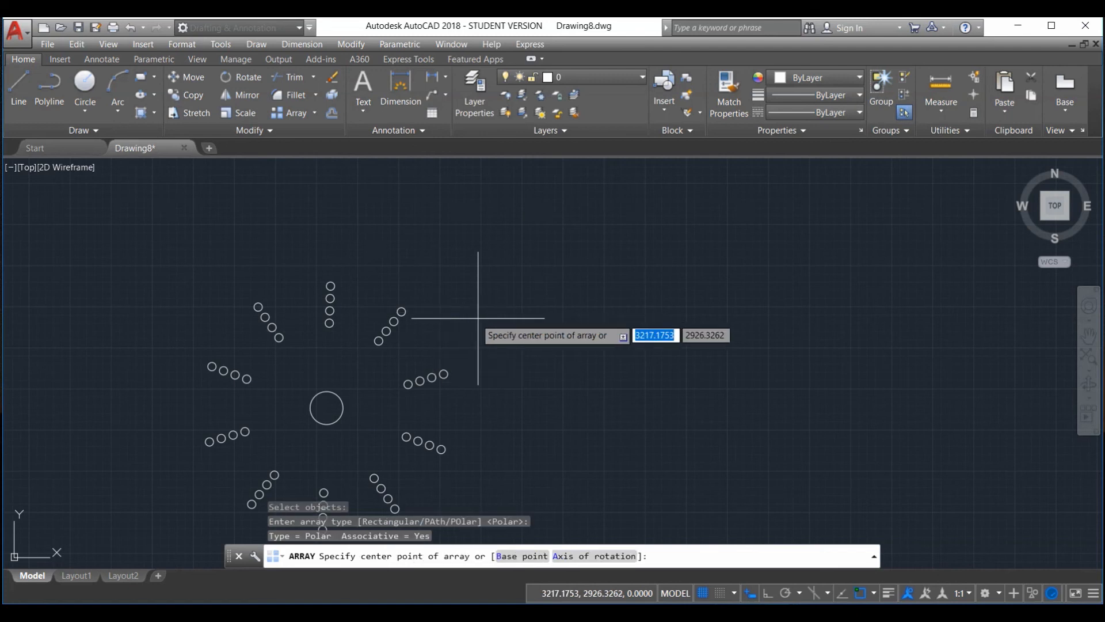
{"action": "left_click", "coordinate": [326, 408]}
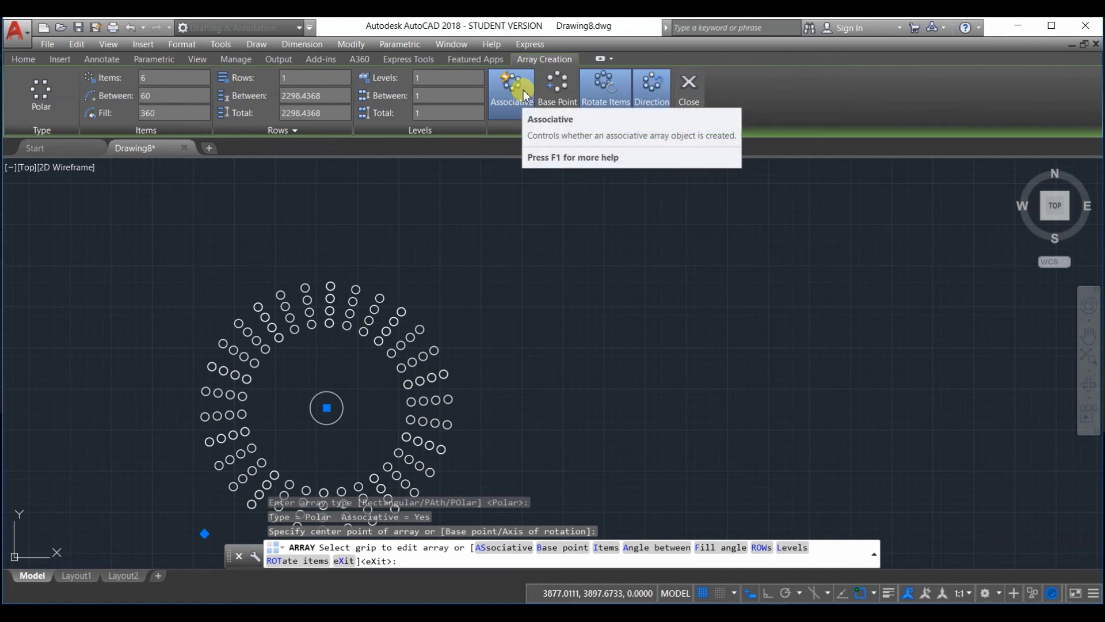
{"action": "scroll", "coordinate": [323, 399], "scroll_direction": "up", "scroll_amount": 6}
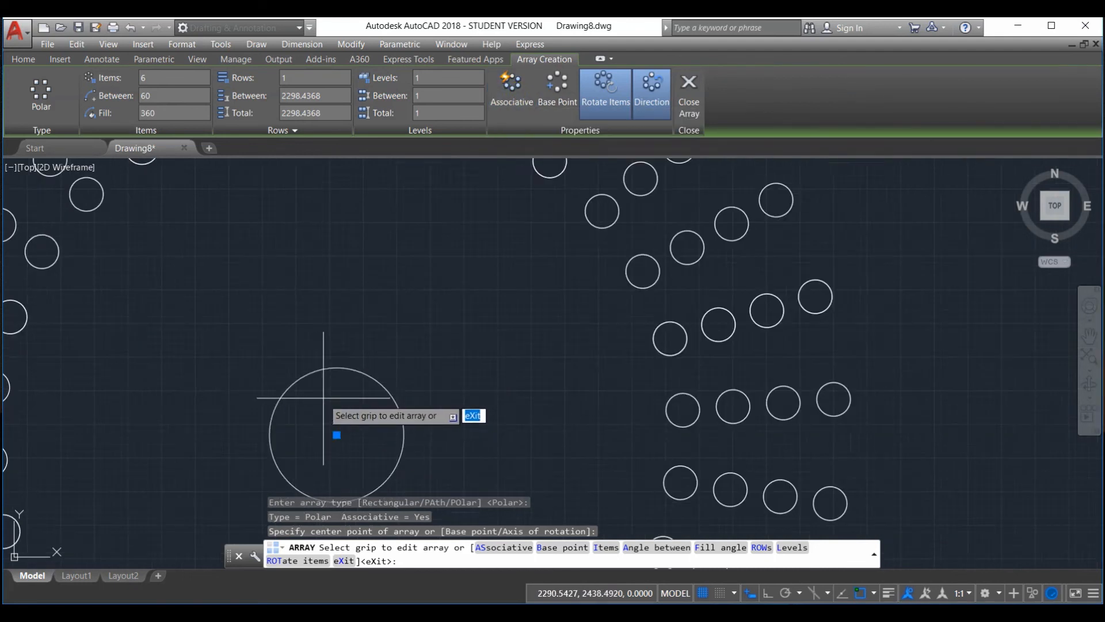
{"action": "scroll", "coordinate": [323, 398], "scroll_direction": "down", "scroll_amount": 7}
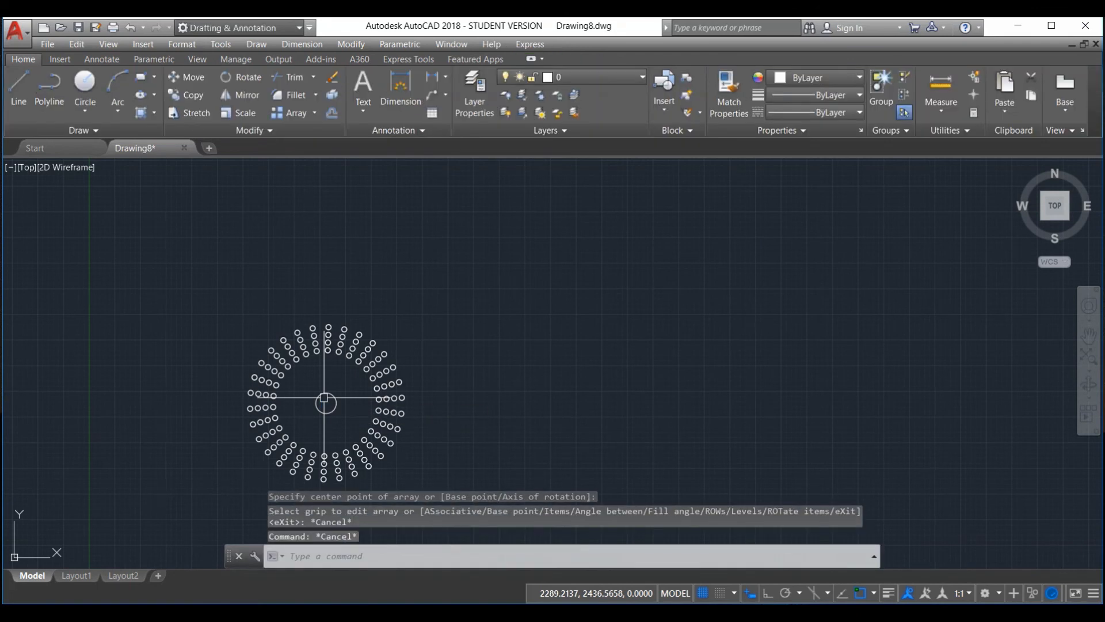
Draw a circle of about 409 radius beside the array and a second of about 171 radius above it
{"action": "left_click", "coordinate": [85, 84]}
{"action": "left_click", "coordinate": [560, 350]}
{"action": "left_click", "coordinate": [593, 374]}
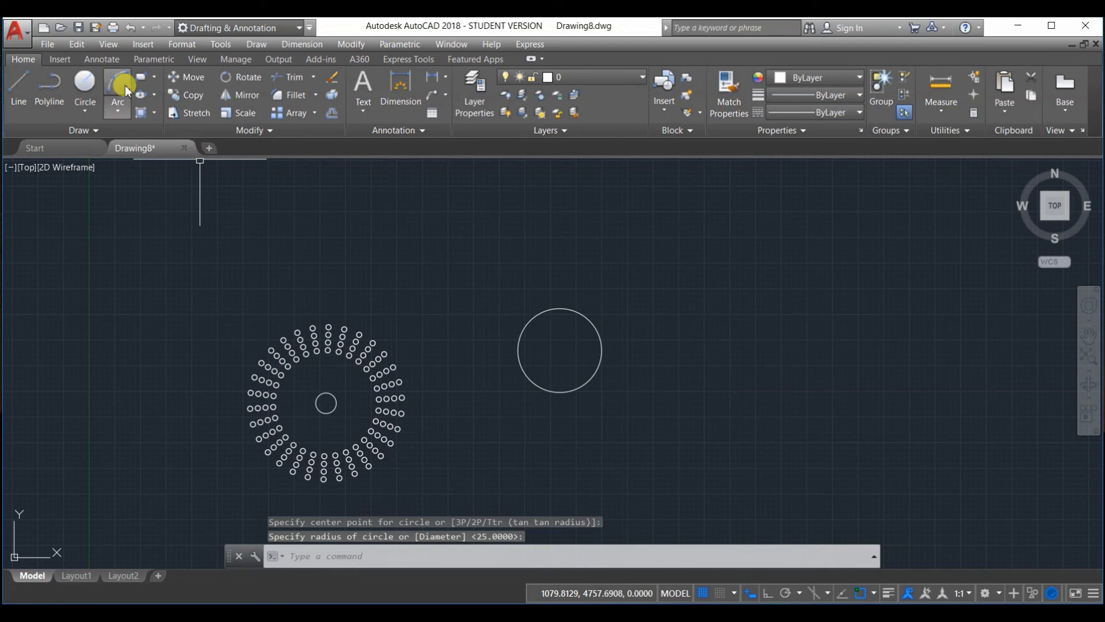
{"action": "left_click", "coordinate": [100, 94]}
{"action": "left_click", "coordinate": [557, 229]}
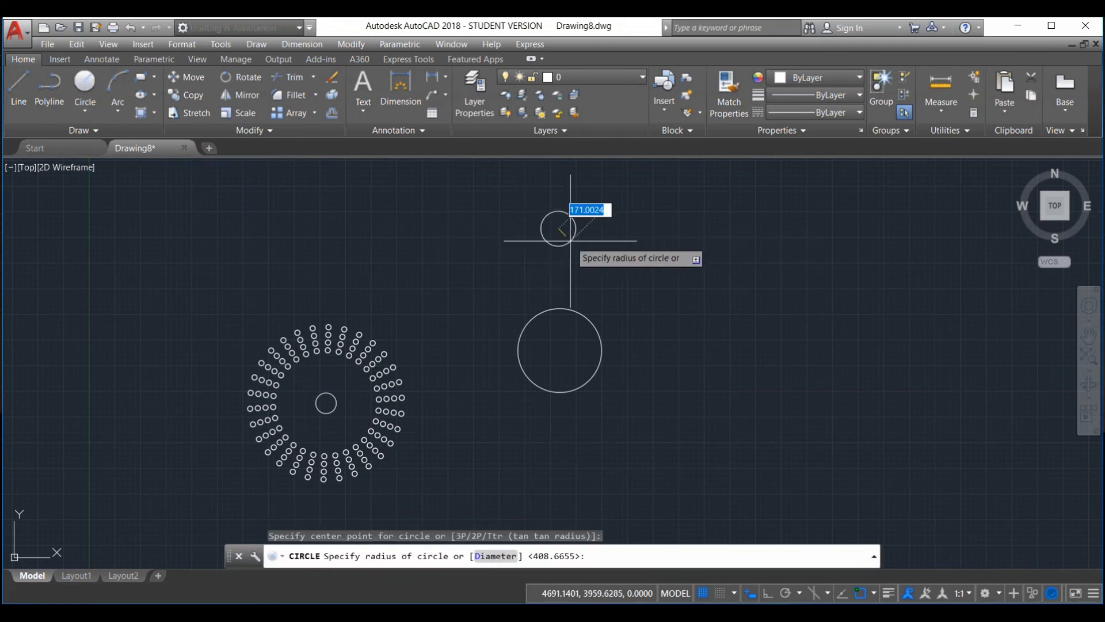
Create a non-associative polar array of six copies of the smaller new circle around the larger new circle's centre
{"action": "type", "text": "AR"}
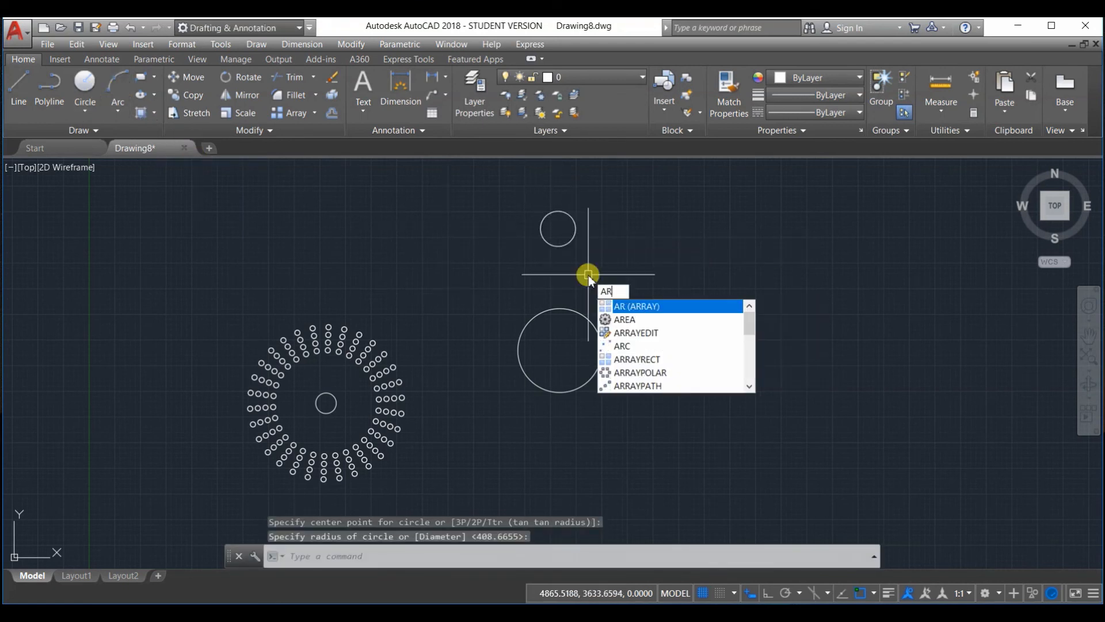
{"action": "key", "text": "Return"}
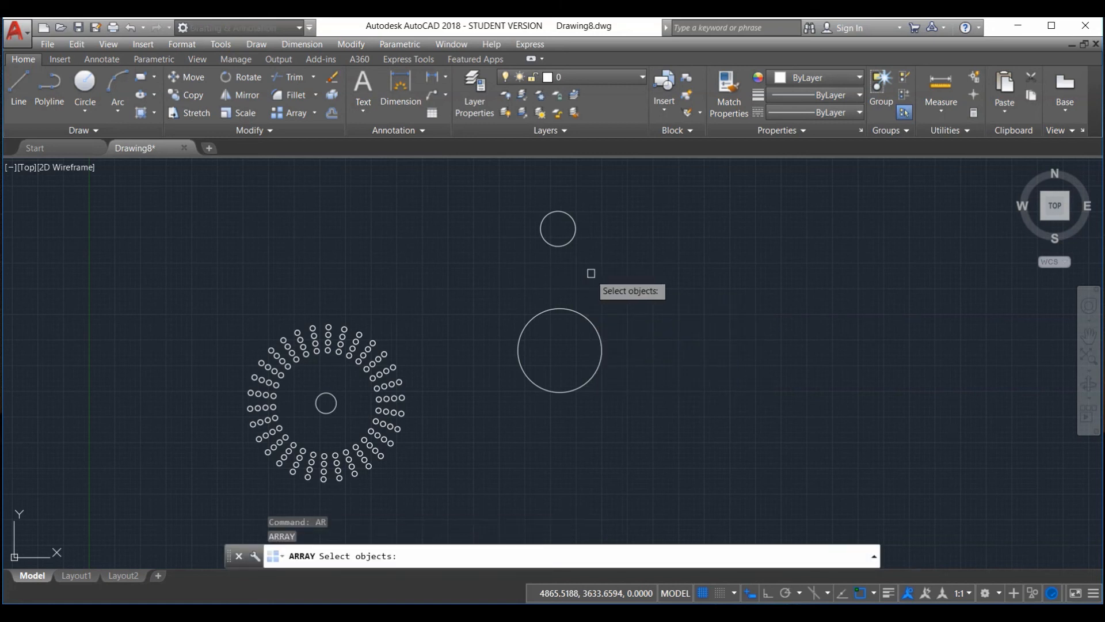
{"action": "left_click", "coordinate": [564, 245]}
{"action": "key", "text": "Return"}
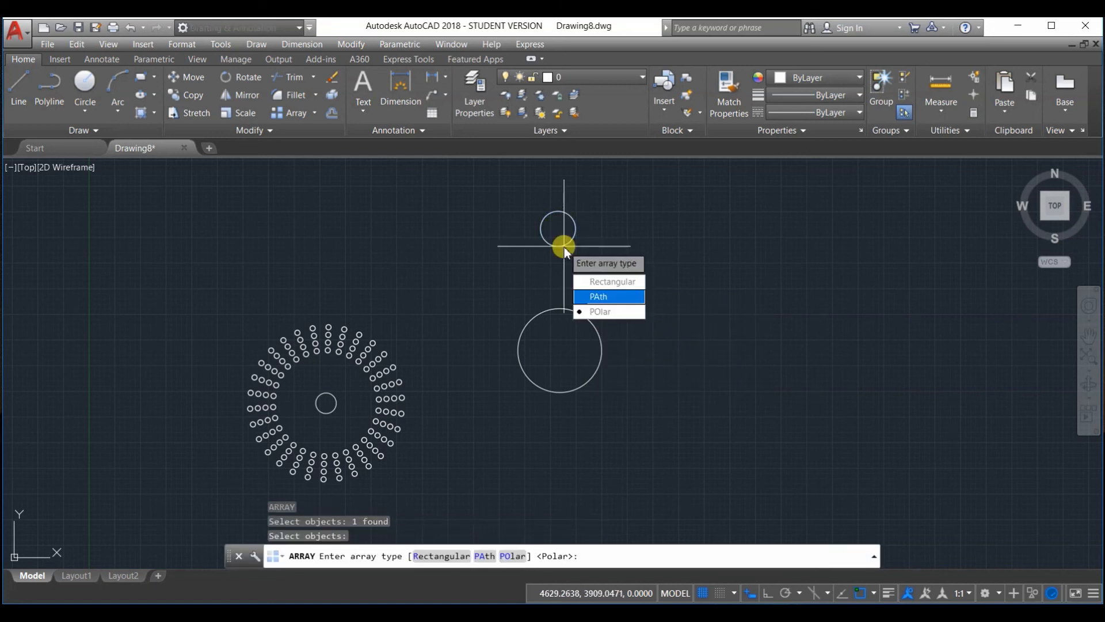
{"action": "left_click", "coordinate": [602, 307]}
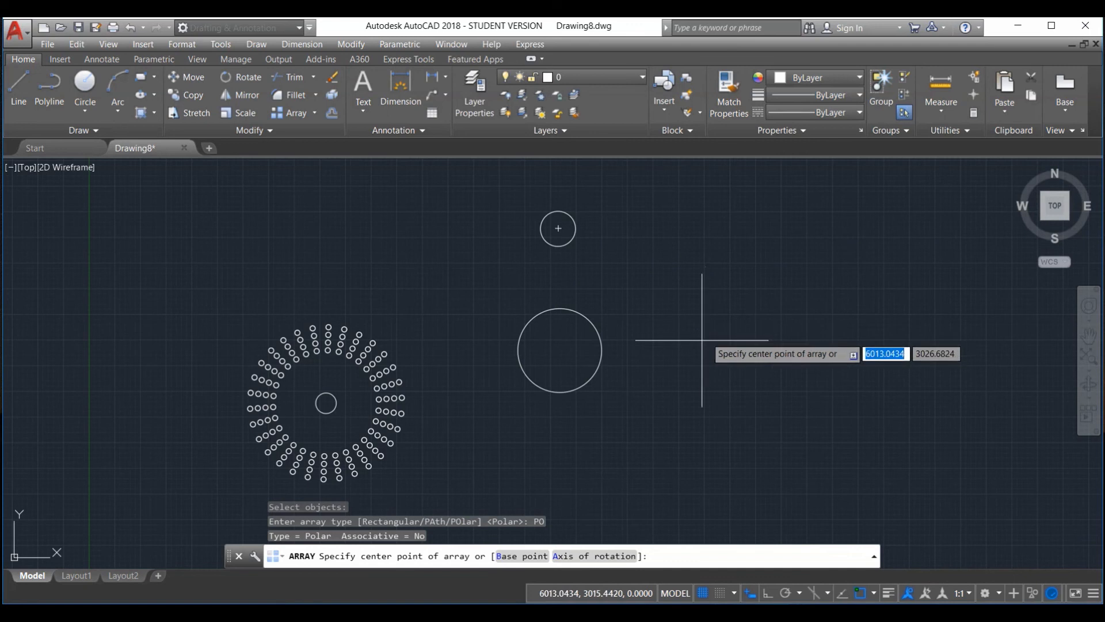
{"action": "left_click", "coordinate": [554, 353]}
{"action": "left_click", "coordinate": [654, 89]}
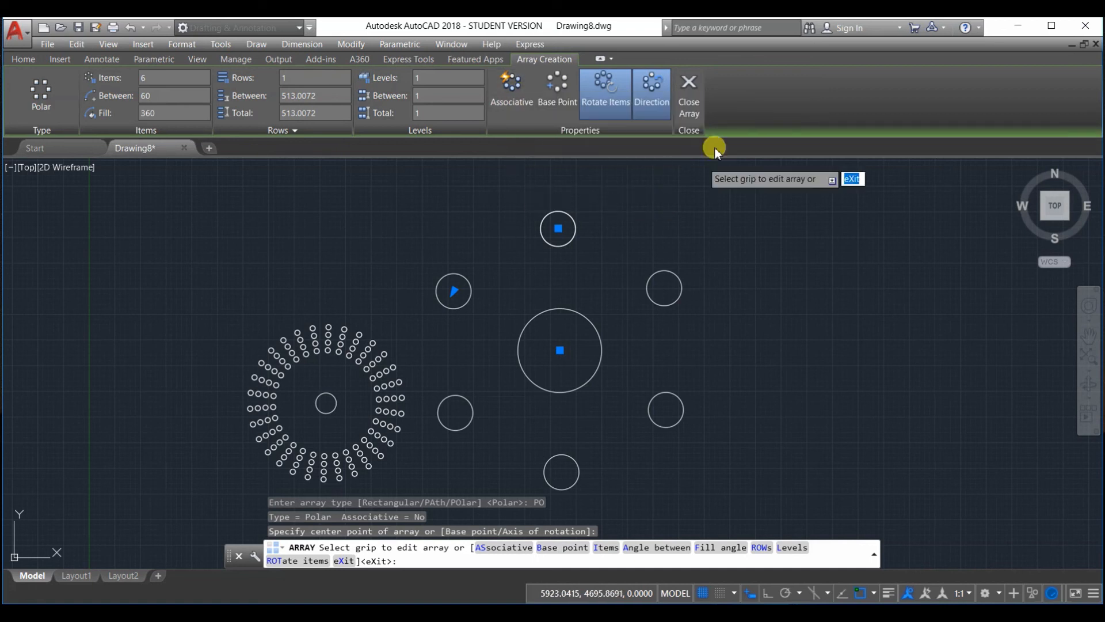
{"action": "left_click", "coordinate": [691, 96]}
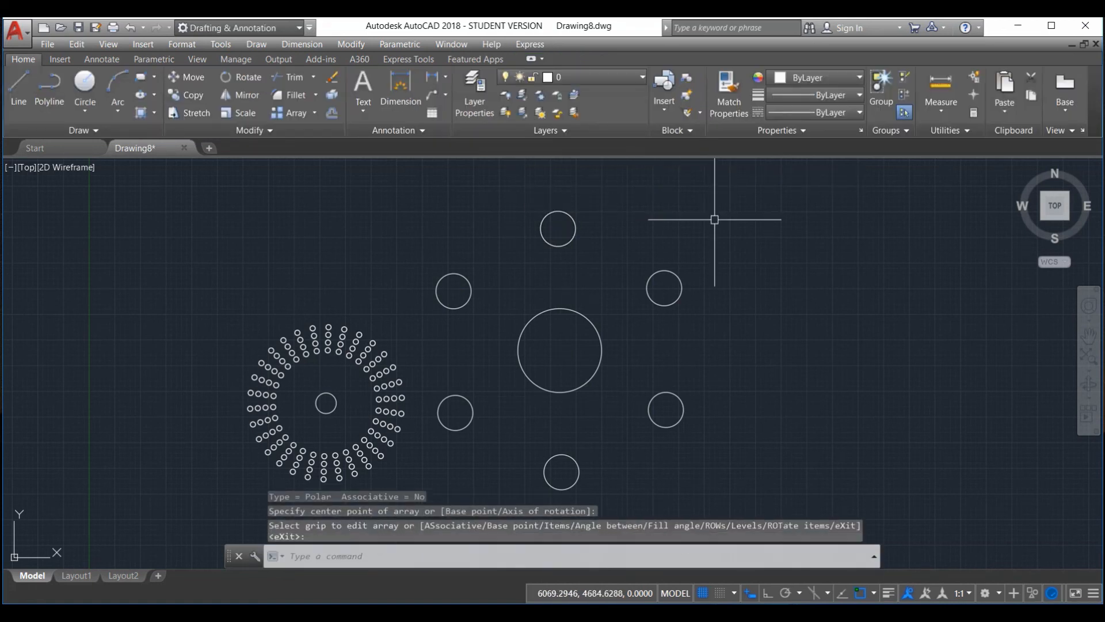
Select individual pieces of both non-associative arrays to examine whether they are separate objects, and clear the selection
{"action": "left_click", "coordinate": [289, 348]}
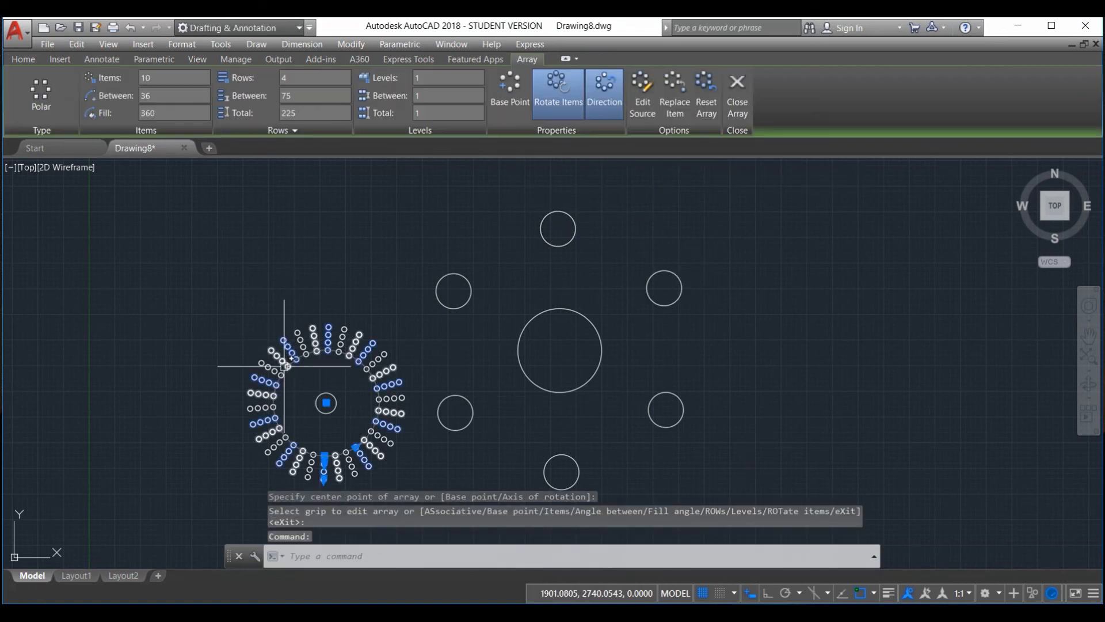
{"action": "key", "text": "Return"}
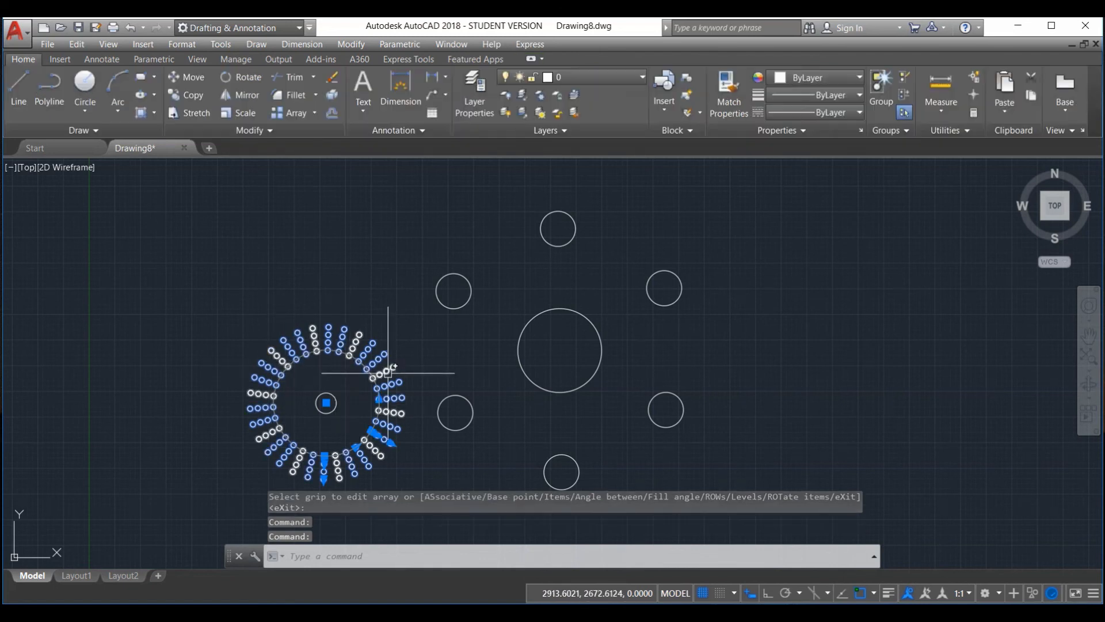
{"action": "scroll", "coordinate": [389, 377], "scroll_direction": "up", "scroll_amount": 4}
{"action": "scroll", "coordinate": [373, 356], "scroll_direction": "down", "scroll_amount": 4}
{"action": "scroll", "coordinate": [340, 368], "scroll_direction": "up", "scroll_amount": 5}
{"action": "scroll", "coordinate": [338, 365], "scroll_direction": "down", "scroll_amount": 5}
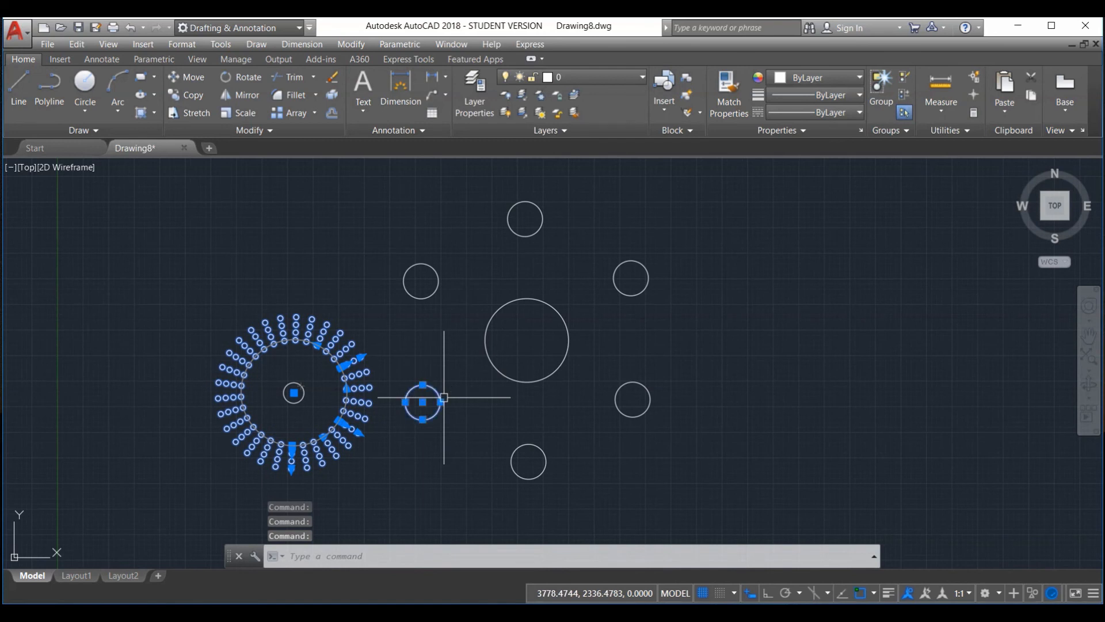
{"action": "left_click", "coordinate": [417, 298]}
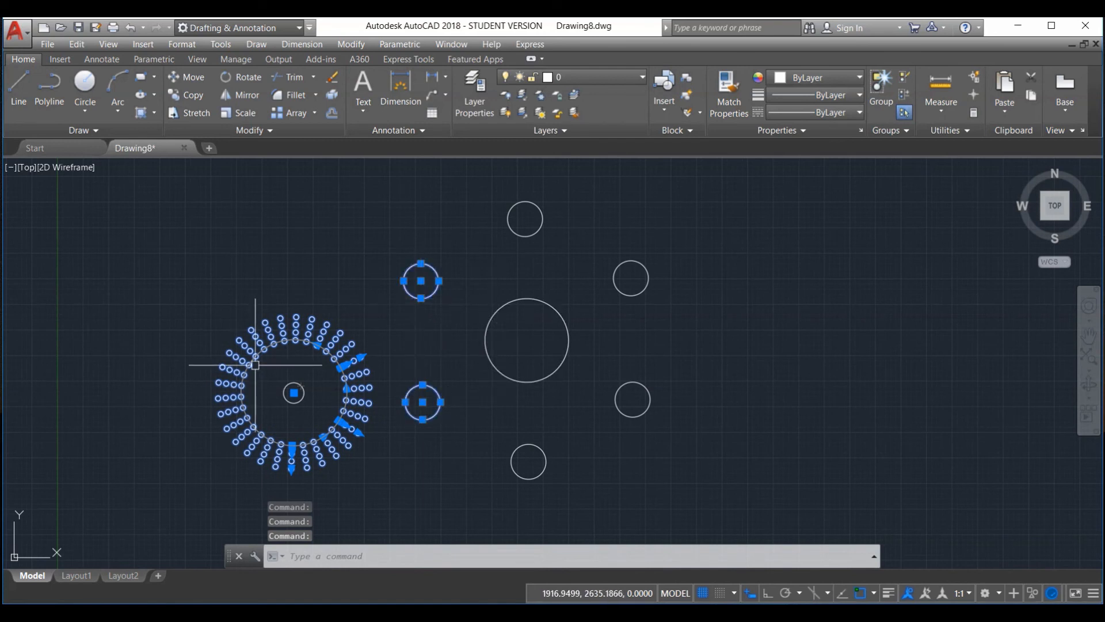
{"action": "key", "text": "Escape"}
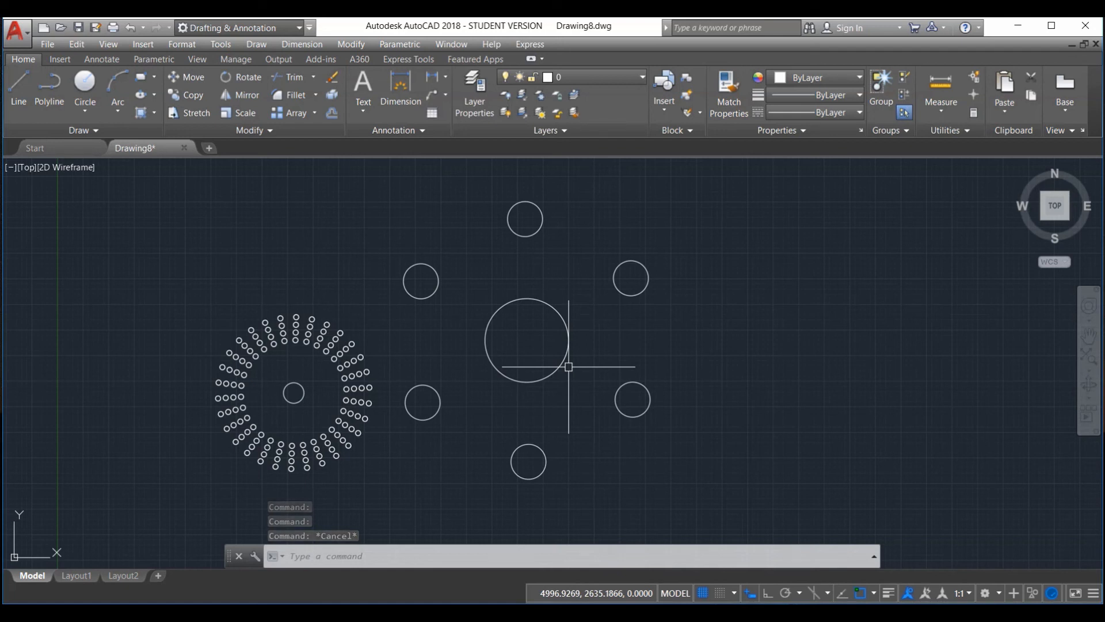
Undo both non-associative polar arrays and the two added circles
{"action": "scroll", "coordinate": [355, 309], "scroll_direction": "up", "scroll_amount": 2}
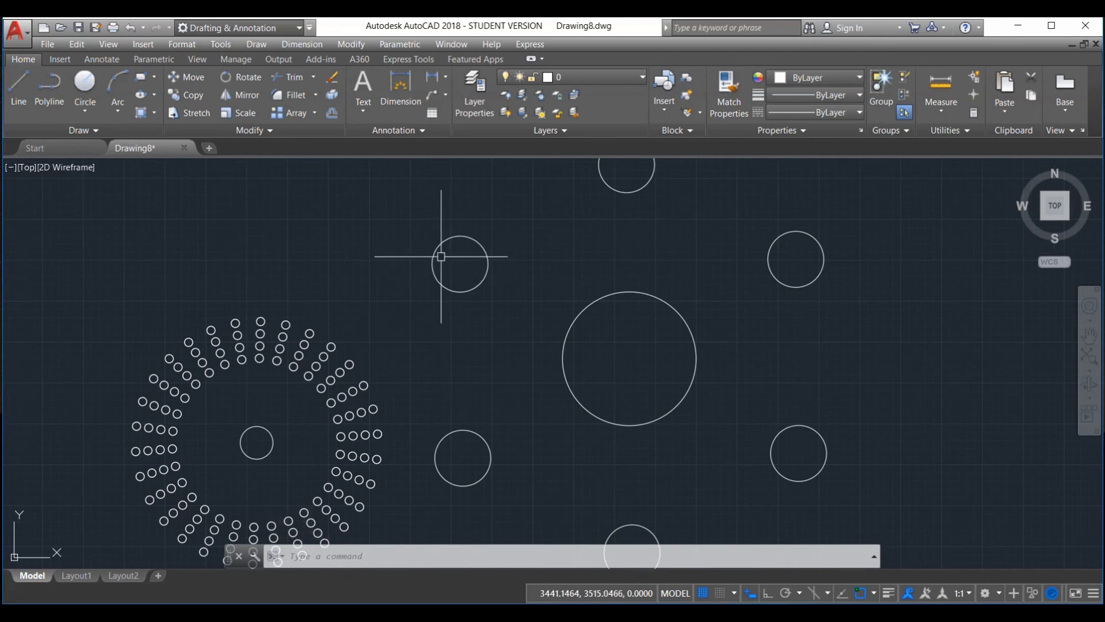
{"action": "scroll", "coordinate": [441, 256], "scroll_direction": "down", "scroll_amount": 4}
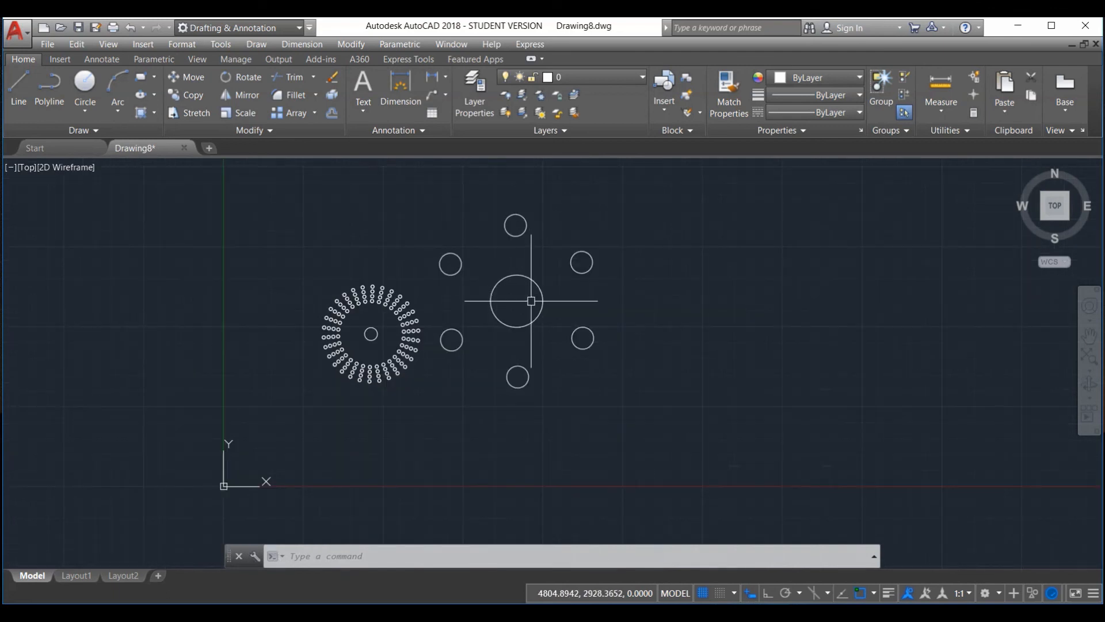
{"action": "left_click", "coordinate": [137, 29]}
{"action": "left_click", "coordinate": [137, 29]}
{"action": "left_click", "coordinate": [137, 28]}
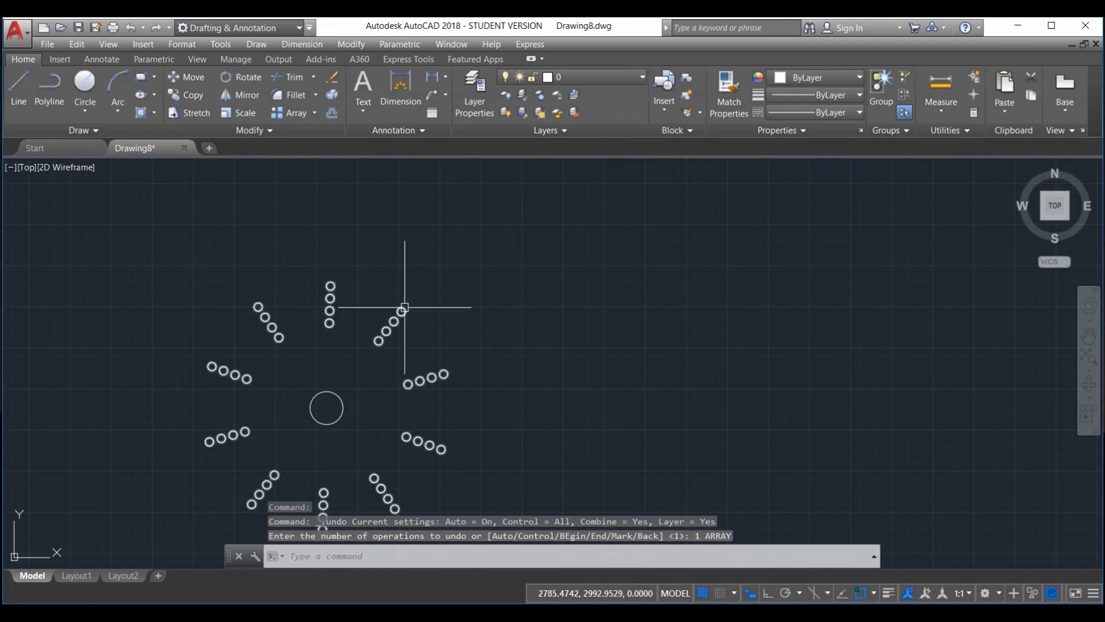
Select the associative ten-spoke array of small circles around the central circle
{"action": "left_click", "coordinate": [399, 313]}
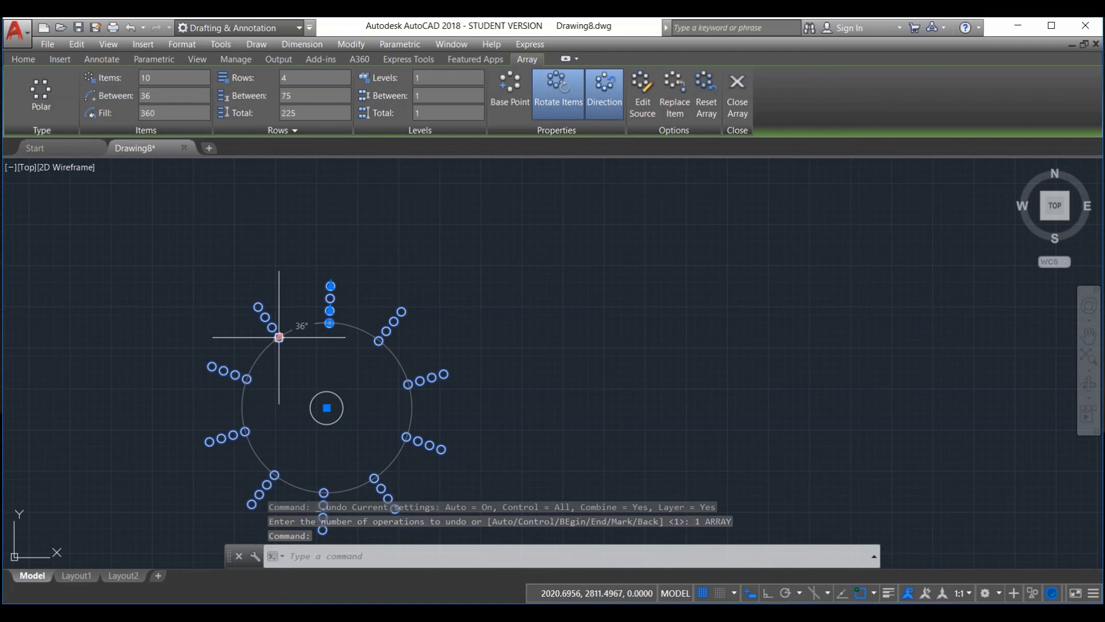
{"action": "scroll", "coordinate": [329, 316], "scroll_direction": "down", "scroll_amount": 4}
{"action": "scroll", "coordinate": [332, 316], "scroll_direction": "up", "scroll_amount": 8}
{"action": "scroll", "coordinate": [297, 312], "scroll_direction": "up", "scroll_amount": 4}
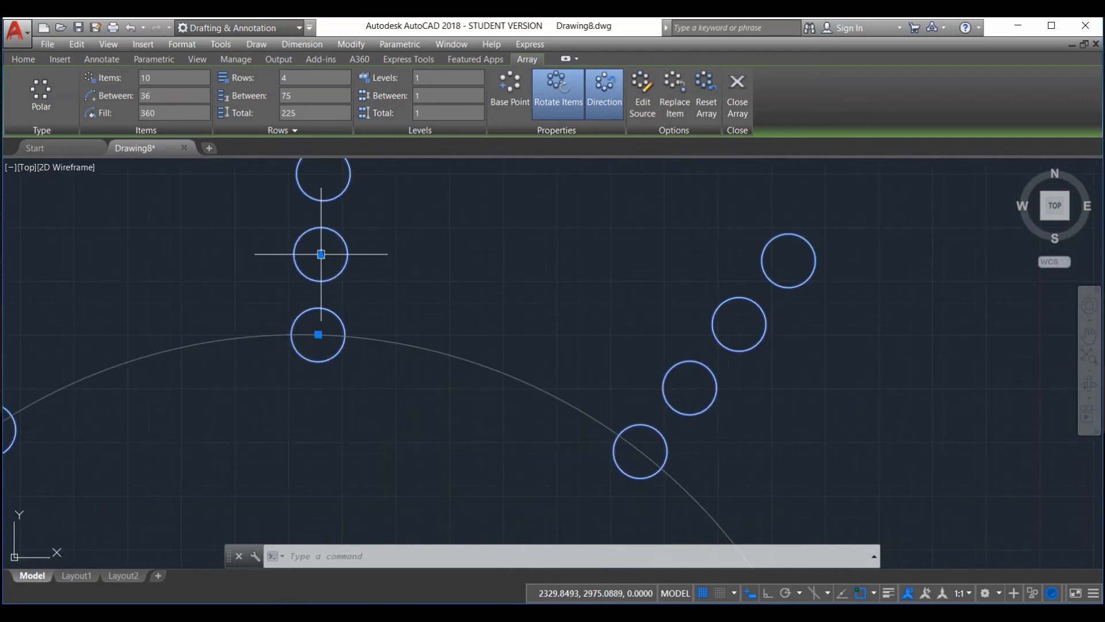
{"action": "right_click", "coordinate": [322, 253]}
{"action": "left_click", "coordinate": [319, 243]}
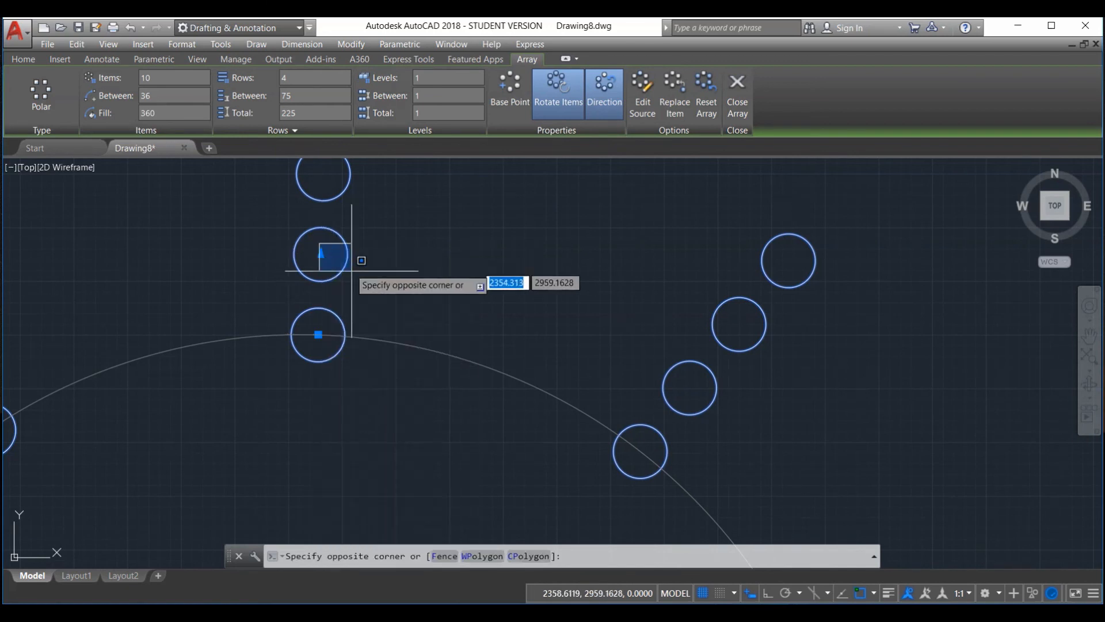
{"action": "scroll", "coordinate": [351, 271], "scroll_direction": "down", "scroll_amount": 4}
{"action": "left_click", "coordinate": [427, 267]}
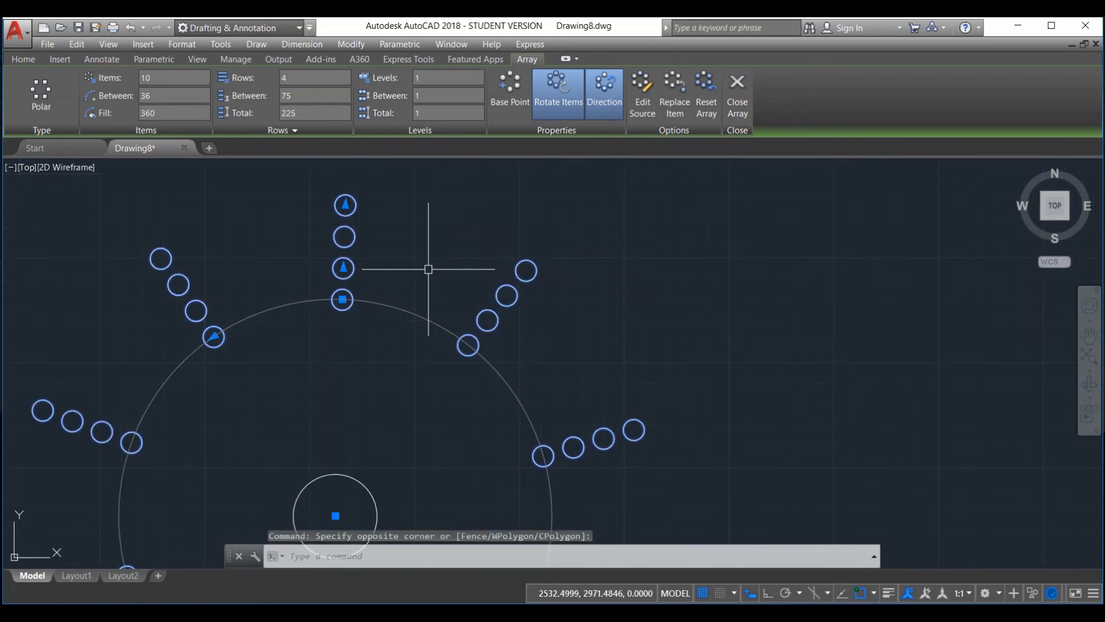
Stretch the array's second-row grip outward to a row spacing of about 443
{"action": "left_click", "coordinate": [343, 268]}
{"action": "scroll", "coordinate": [352, 274], "scroll_direction": "down", "scroll_amount": 4}
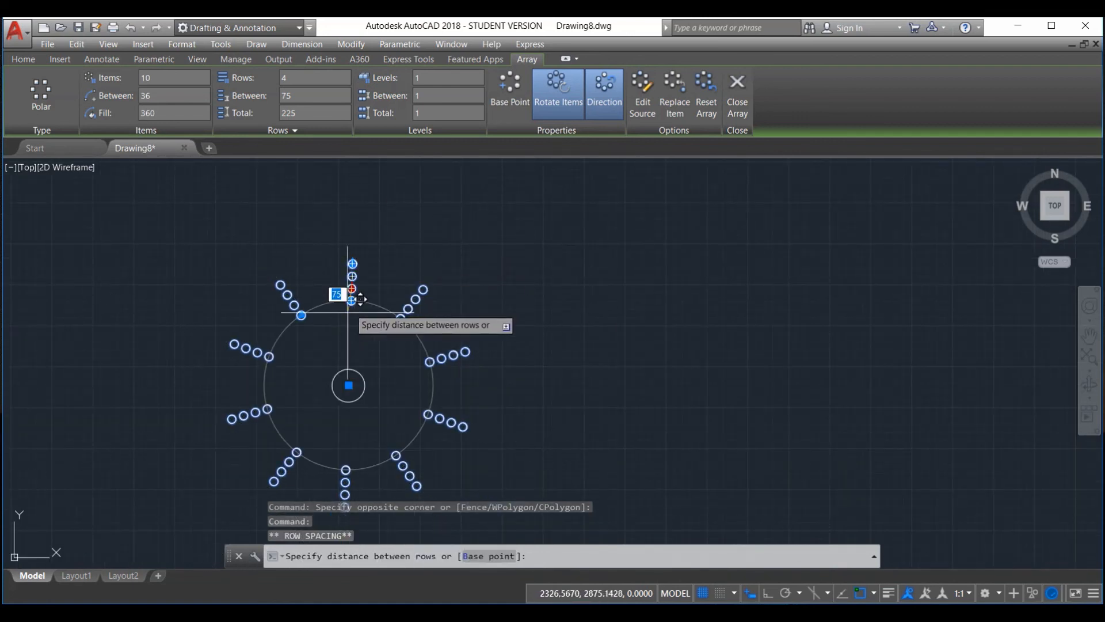
{"action": "left_click", "coordinate": [360, 227]}
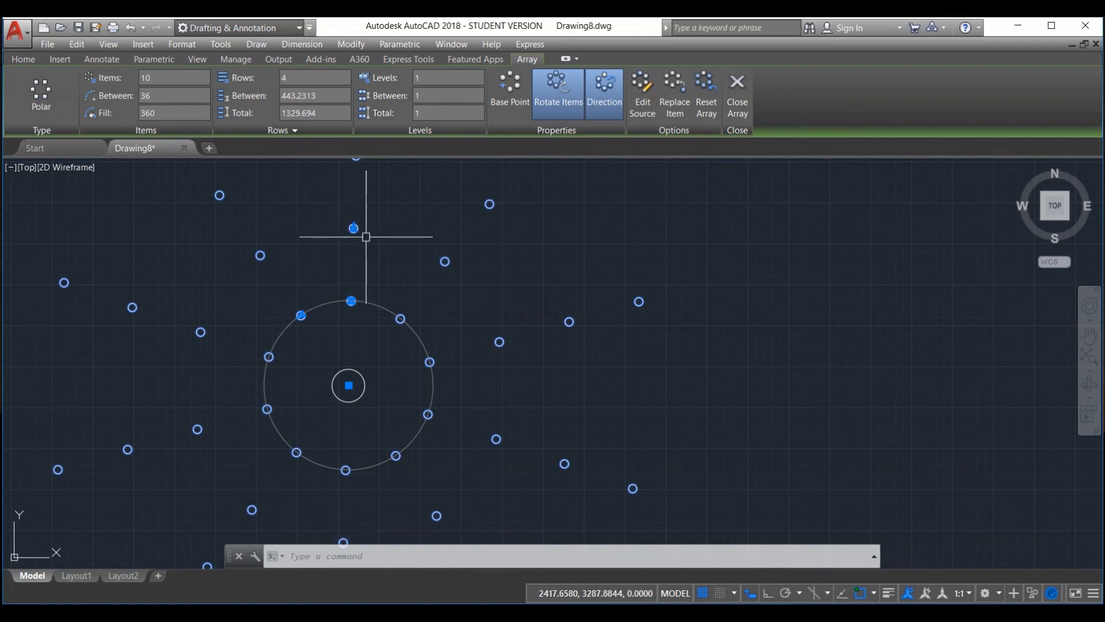
Set the array's total row spacing to about 659 with the outermost row grip
{"action": "scroll", "coordinate": [366, 236], "scroll_direction": "down", "scroll_amount": 3}
{"action": "scroll", "coordinate": [320, 320], "scroll_direction": "up", "scroll_amount": 2}
{"action": "middle_click_drag", "start_coordinate": [321, 321], "coordinate": [250, 497]}
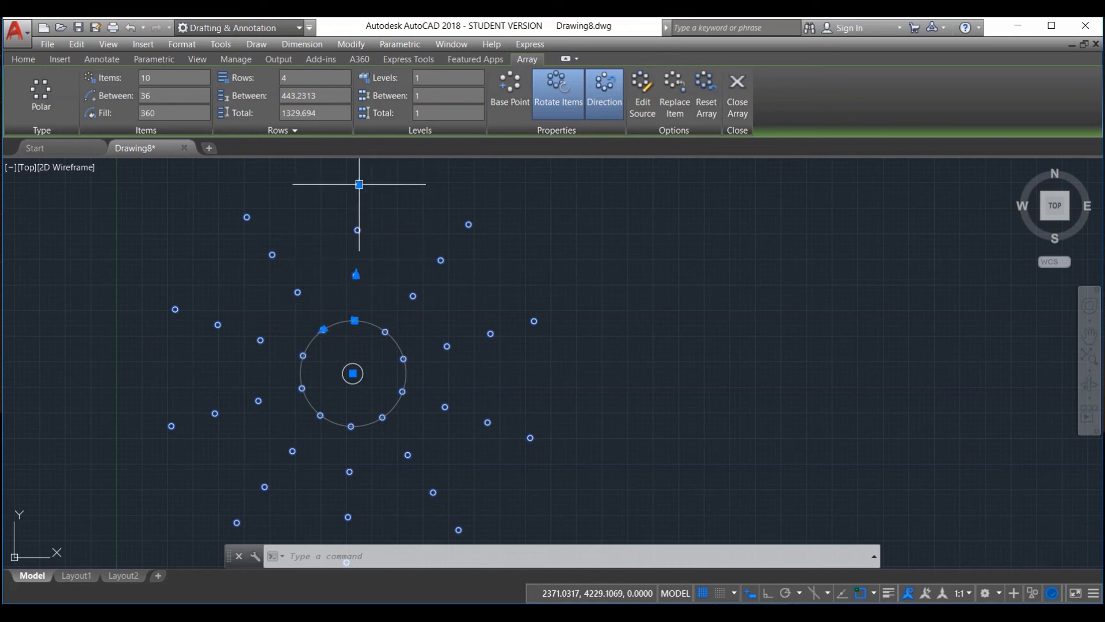
{"action": "mouse_move", "coordinate": [359, 185]}
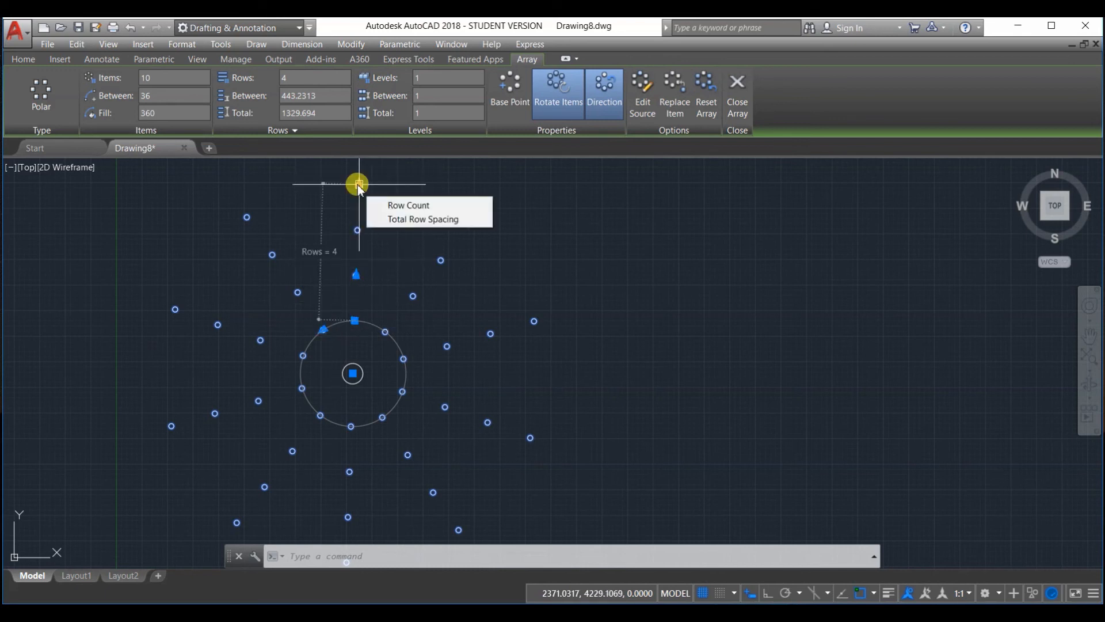
{"action": "left_click", "coordinate": [403, 218]}
{"action": "scroll", "coordinate": [415, 277], "scroll_direction": "down", "scroll_amount": 2}
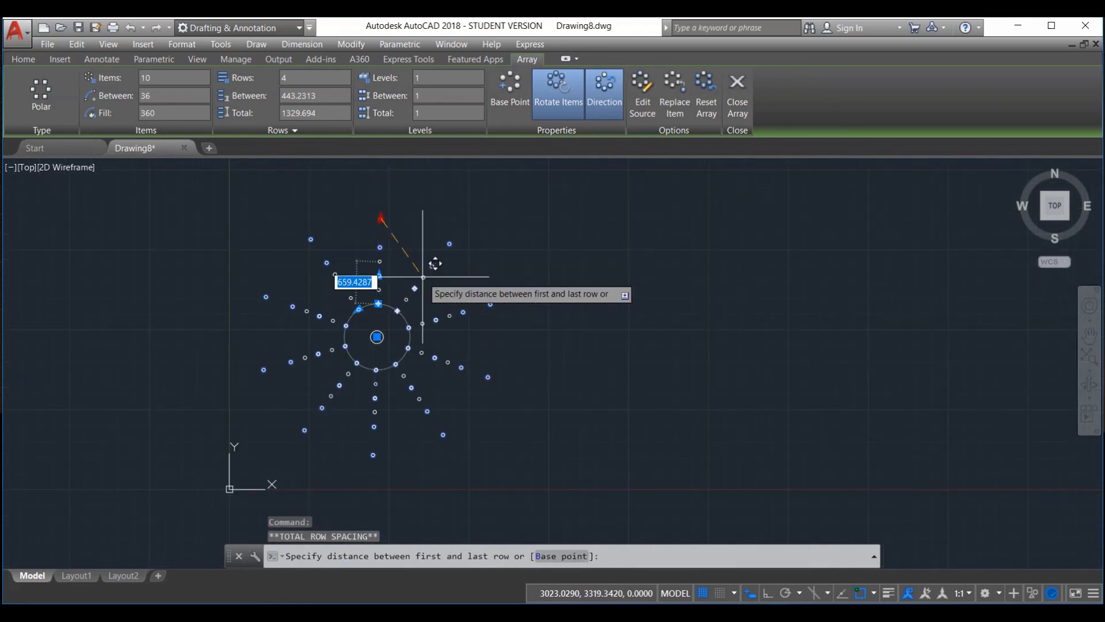
{"action": "left_click", "coordinate": [420, 277]}
{"action": "scroll", "coordinate": [381, 326], "scroll_direction": "up", "scroll_amount": 3}
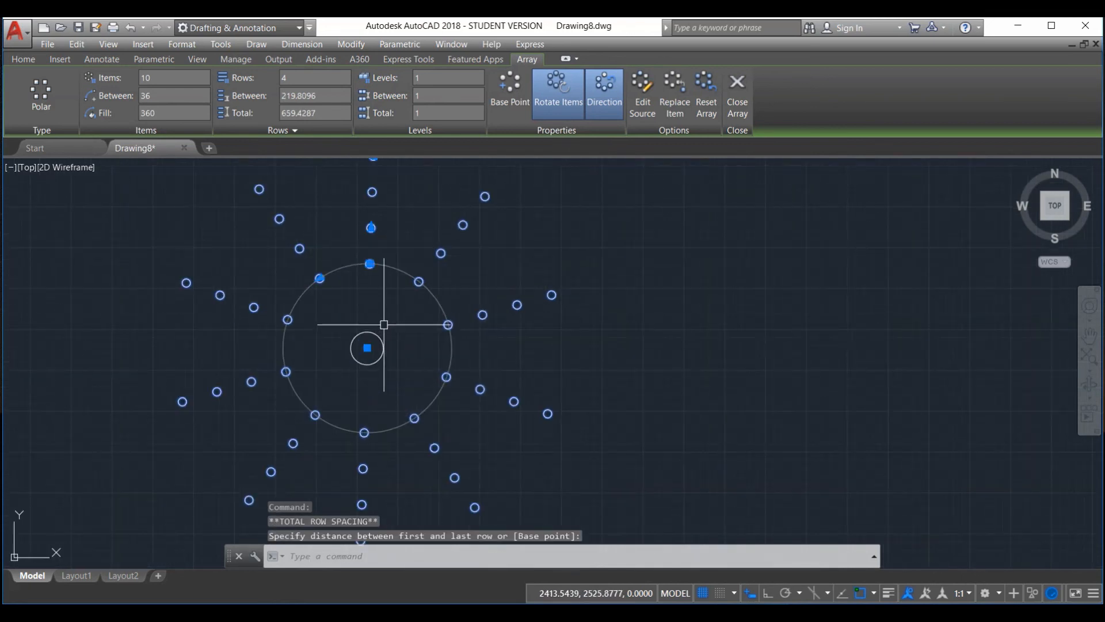